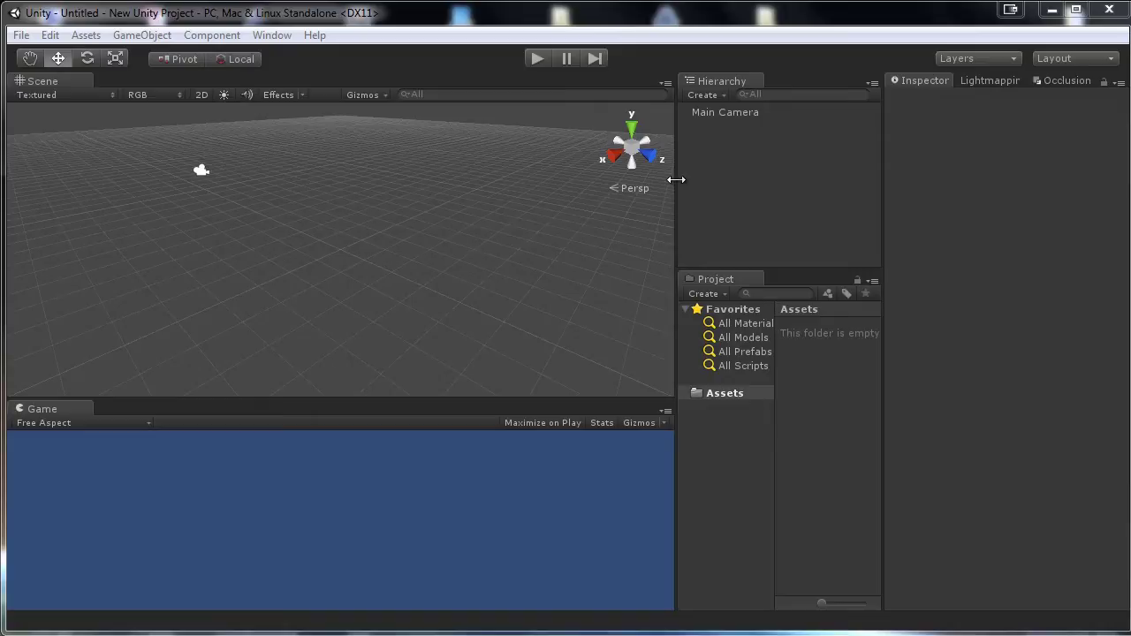
Turn off Use Direct3D 11 in the standalone player settings and apply the graphics device change
left_click_drag(676, 179, 687, 179)
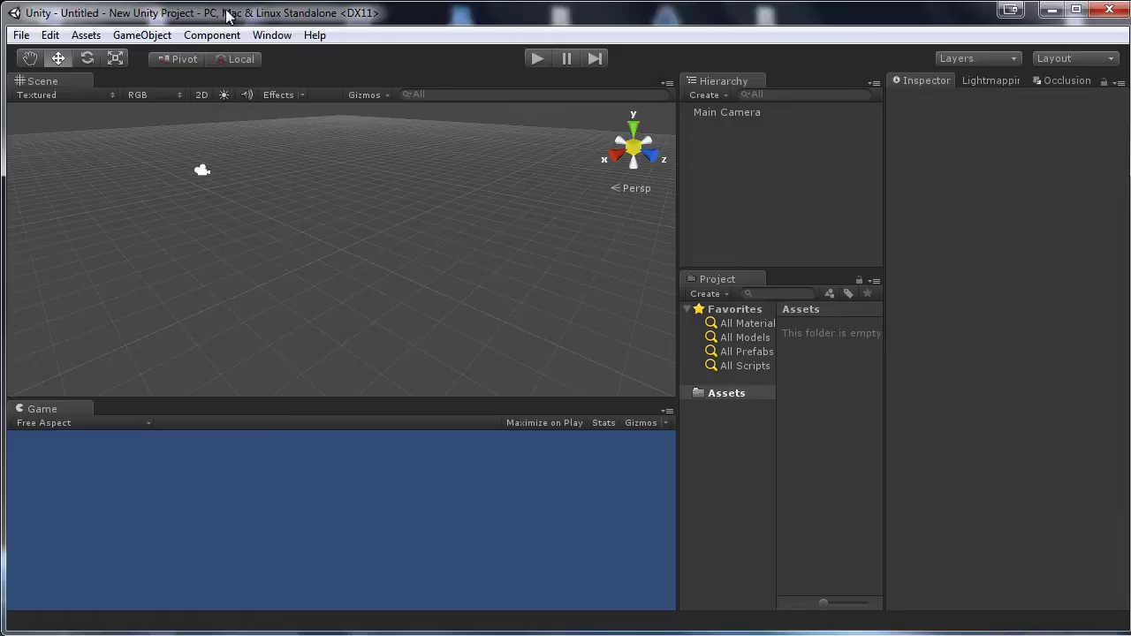
left_click(21, 35)
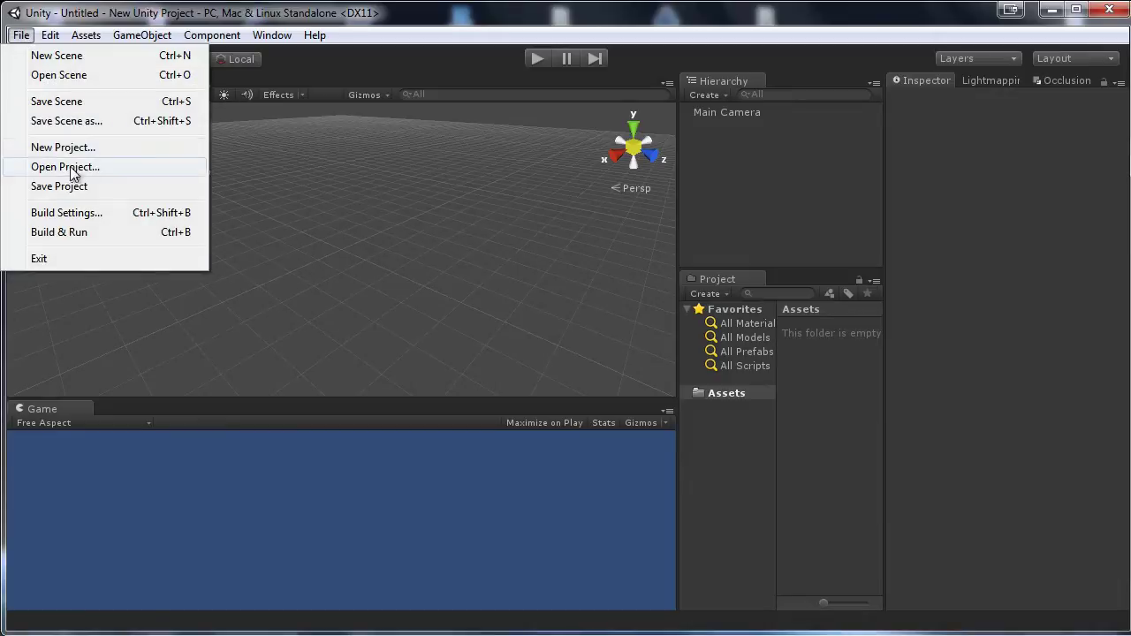
left_click(79, 214)
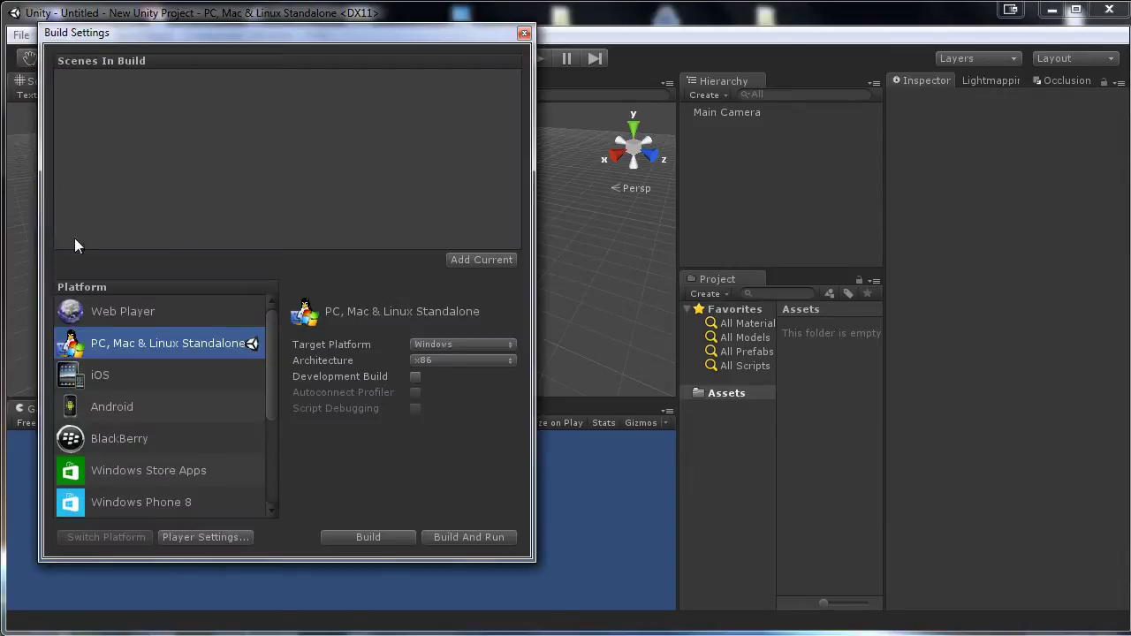
left_click(220, 536)
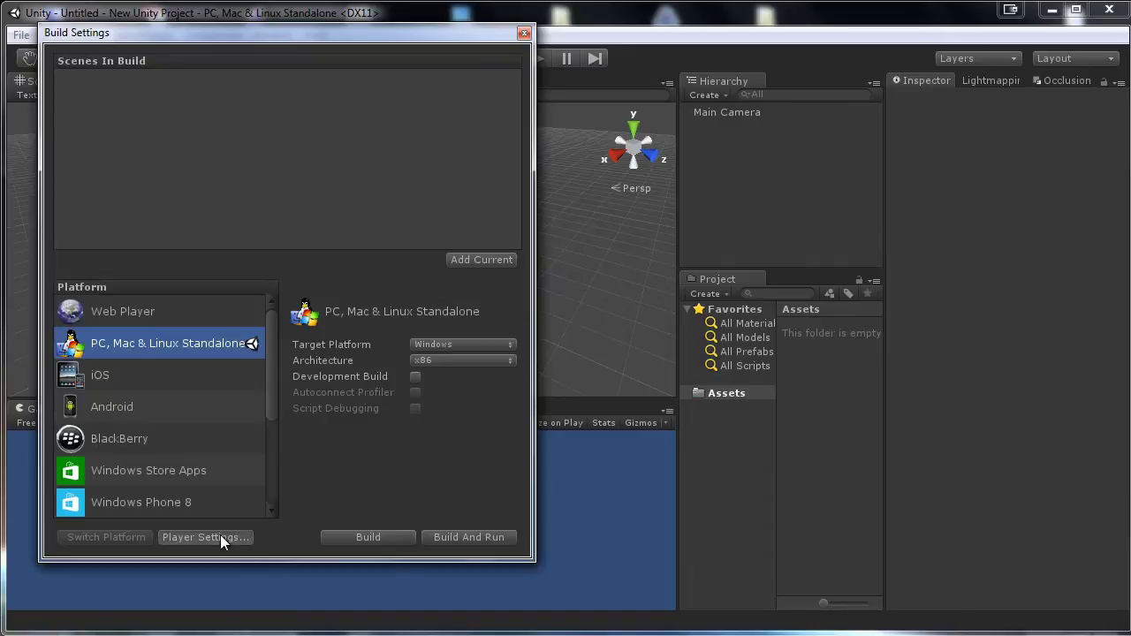
left_click(524, 35)
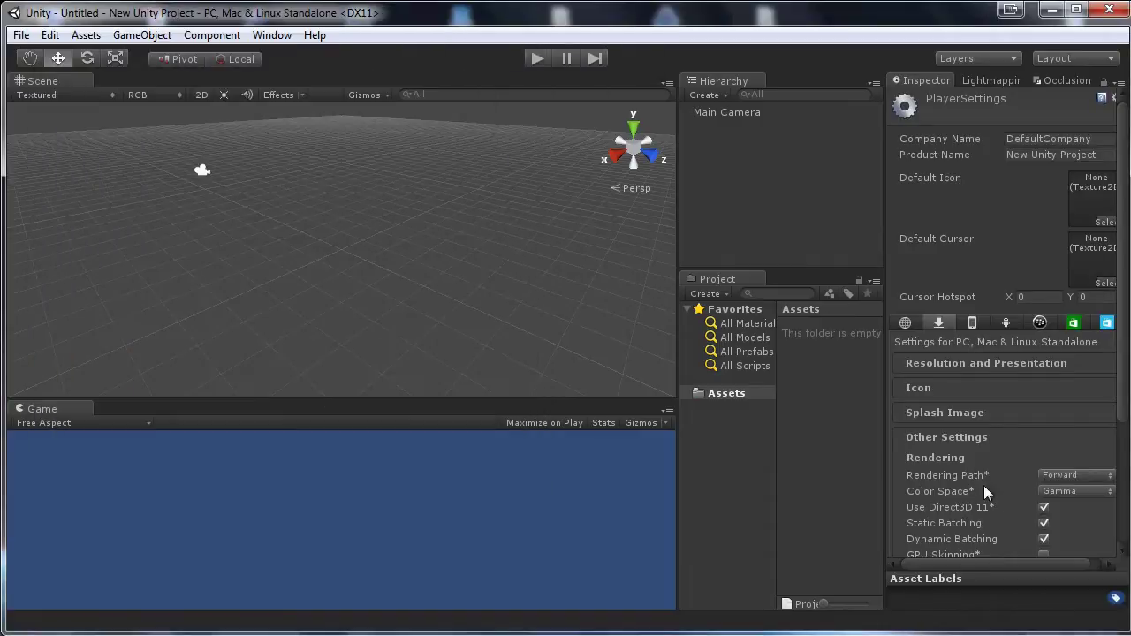
left_click(1044, 507)
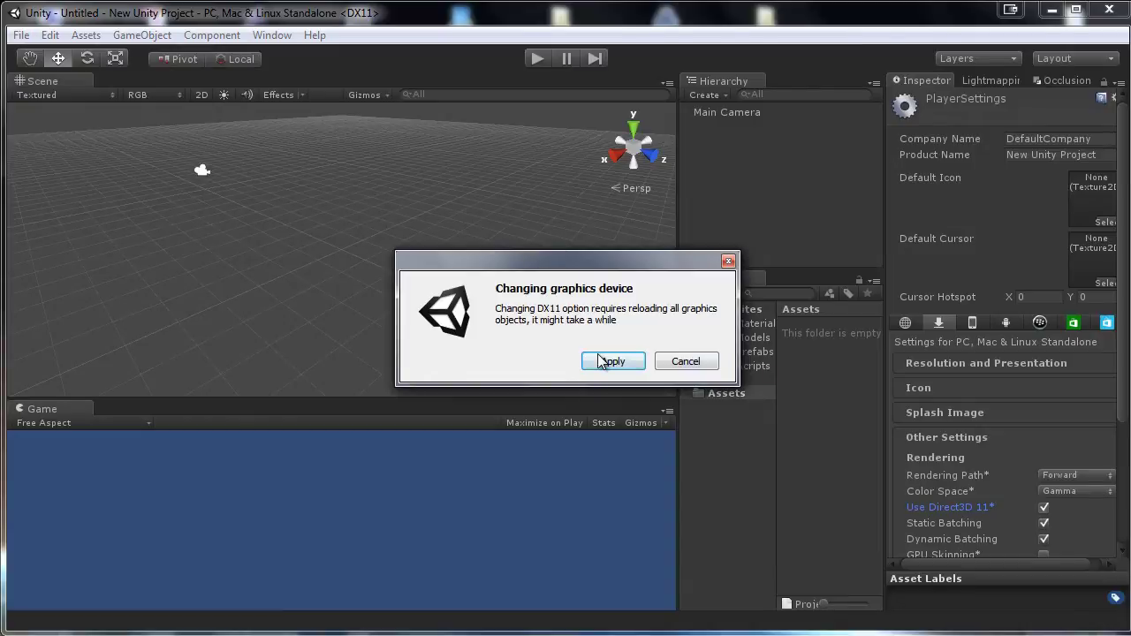
left_click(601, 361)
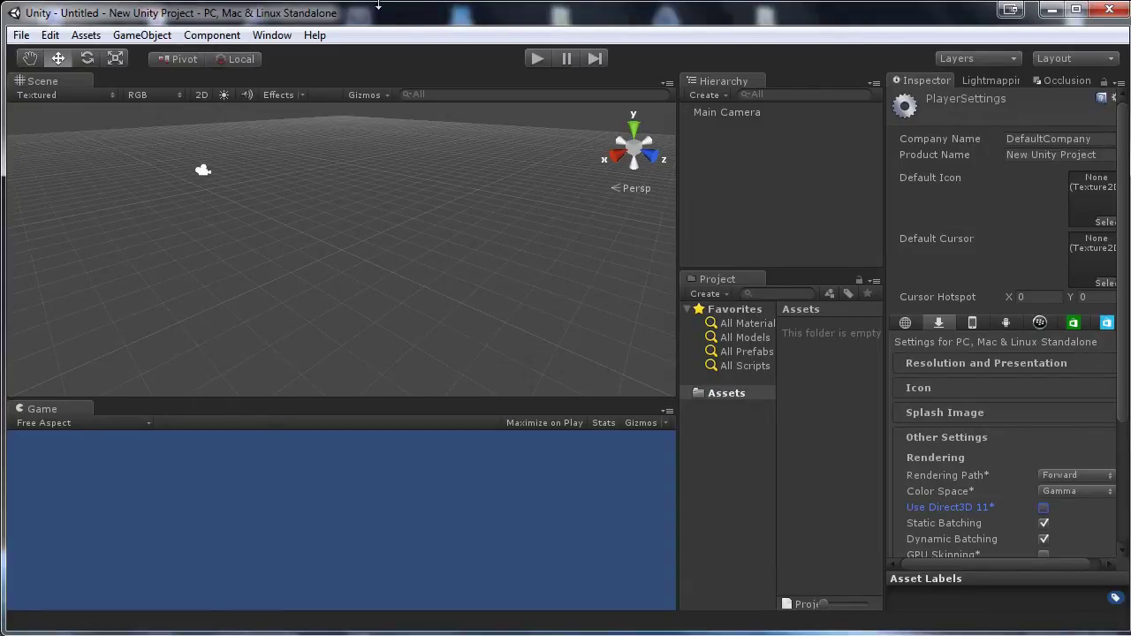
Adjust the editor layout by widening the Hierarchy and Project area and fitting the Project folder column to its names
left_click(729, 392)
left_click_drag(817, 268, 826, 202)
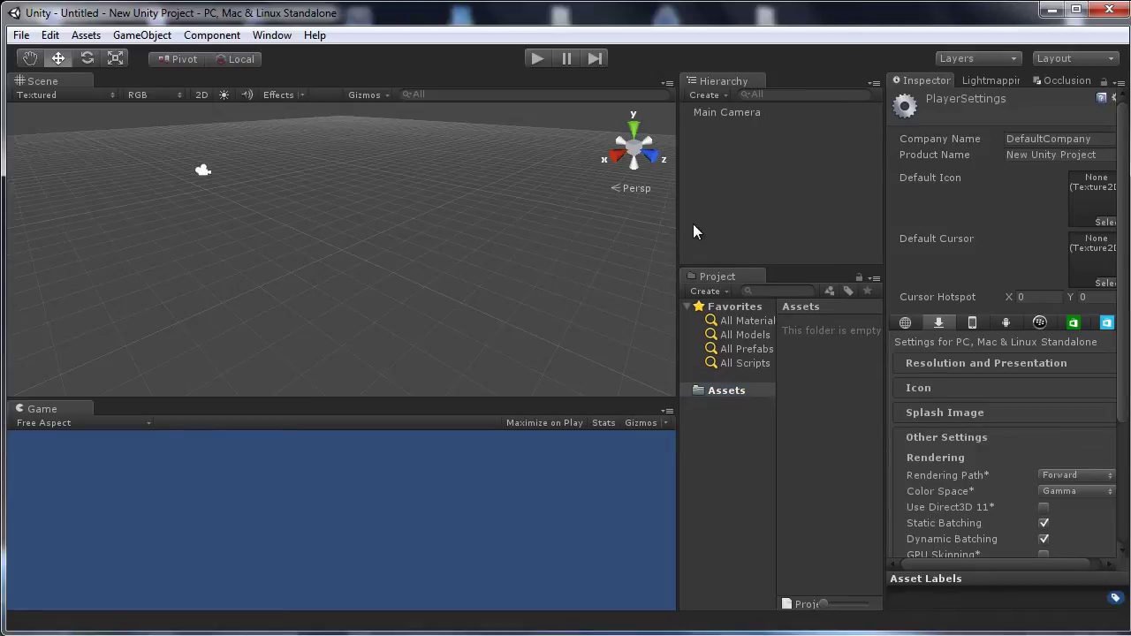
left_click_drag(674, 215, 667, 214)
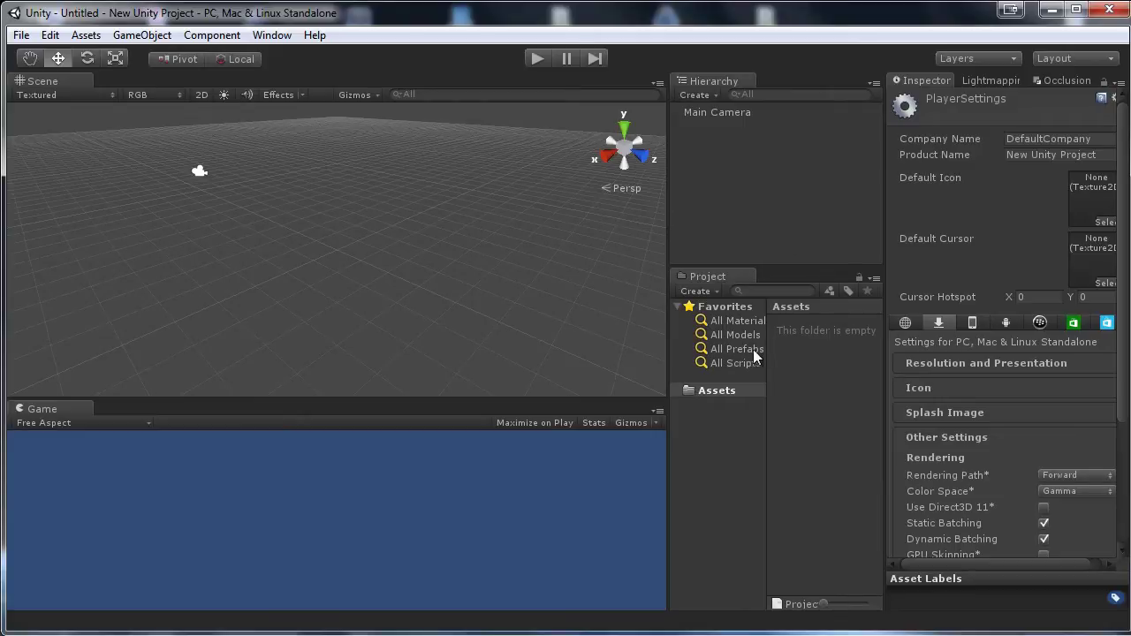
left_click_drag(765, 344, 776, 344)
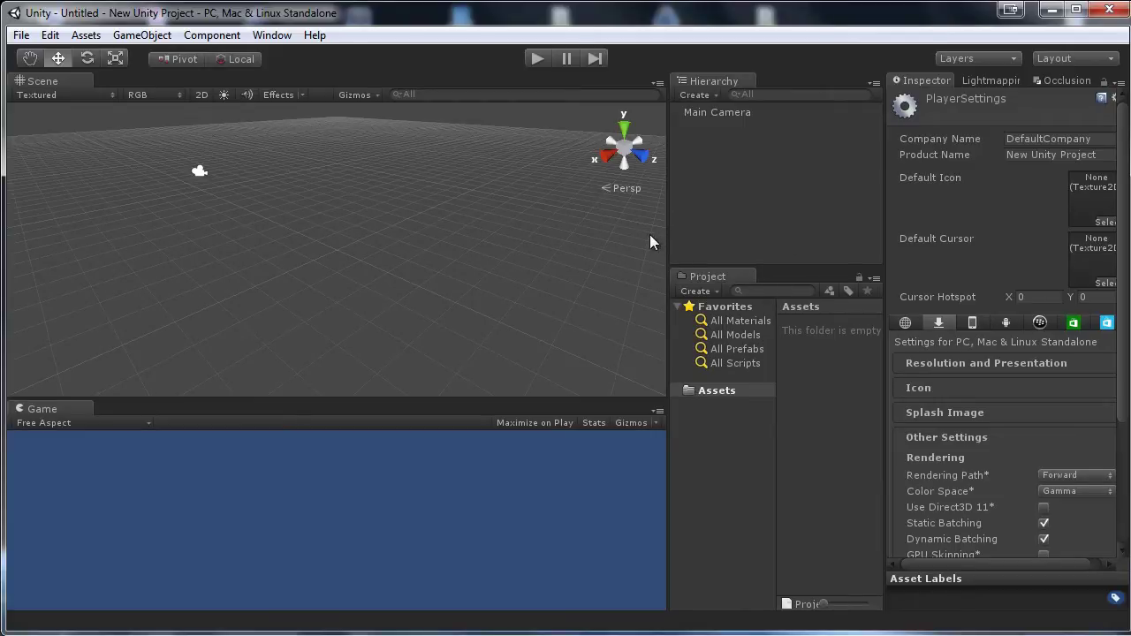
left_click_drag(669, 215, 653, 213)
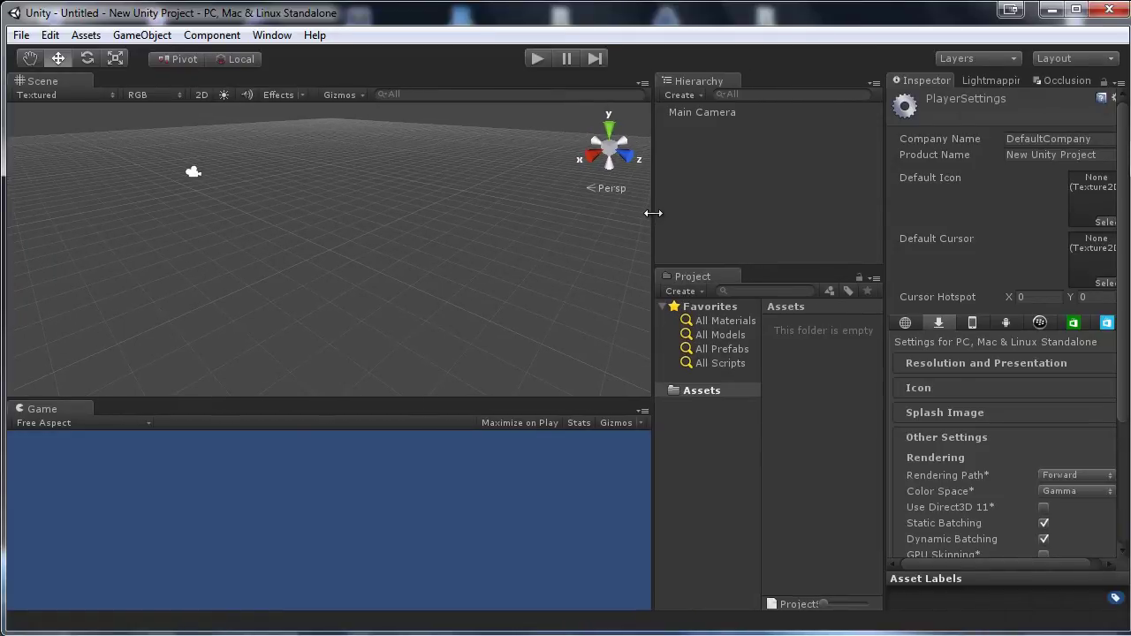
Create a folder named BarrelPack in the project's root Assets folder
left_click(719, 388)
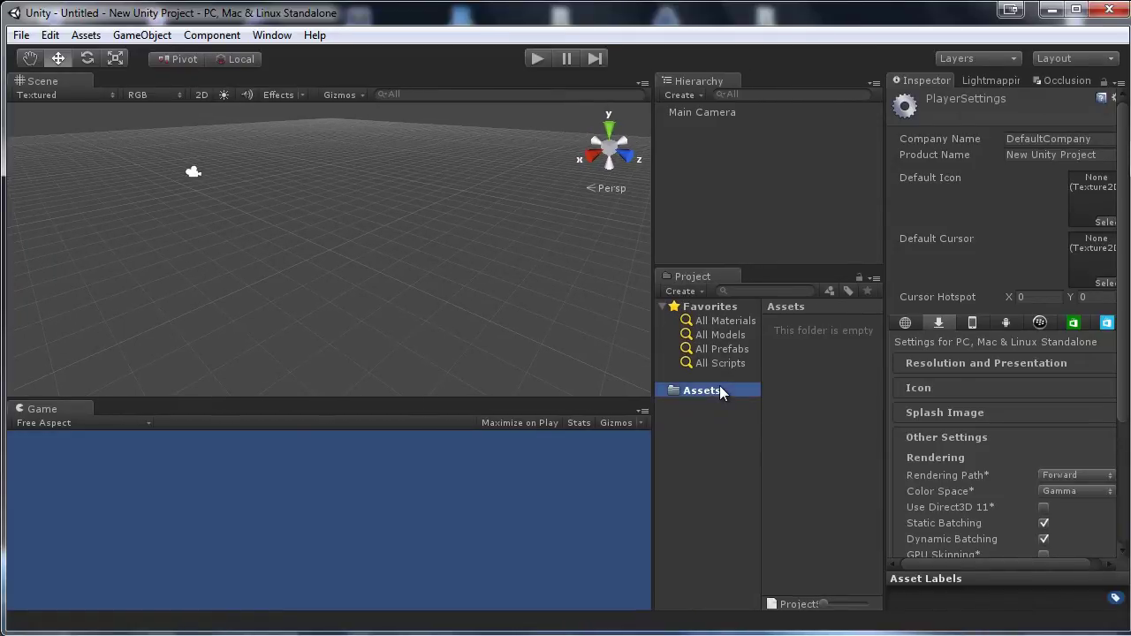
right_click(719, 389)
mouse_move(727, 395)
left_click(585, 301)
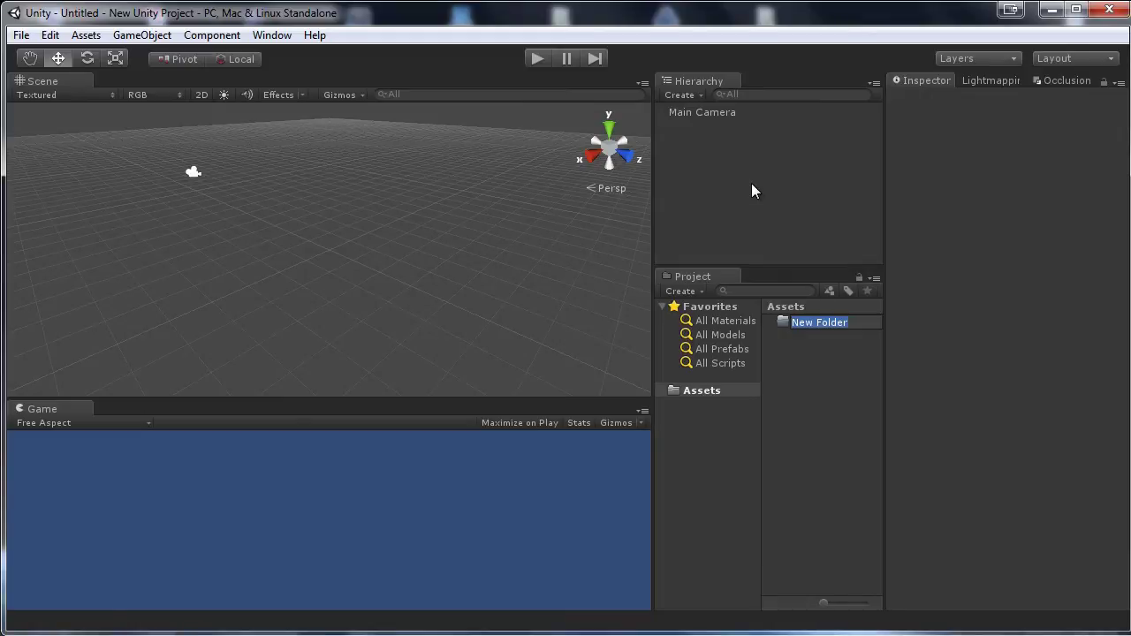
type("BarrelPack")
key("Return")
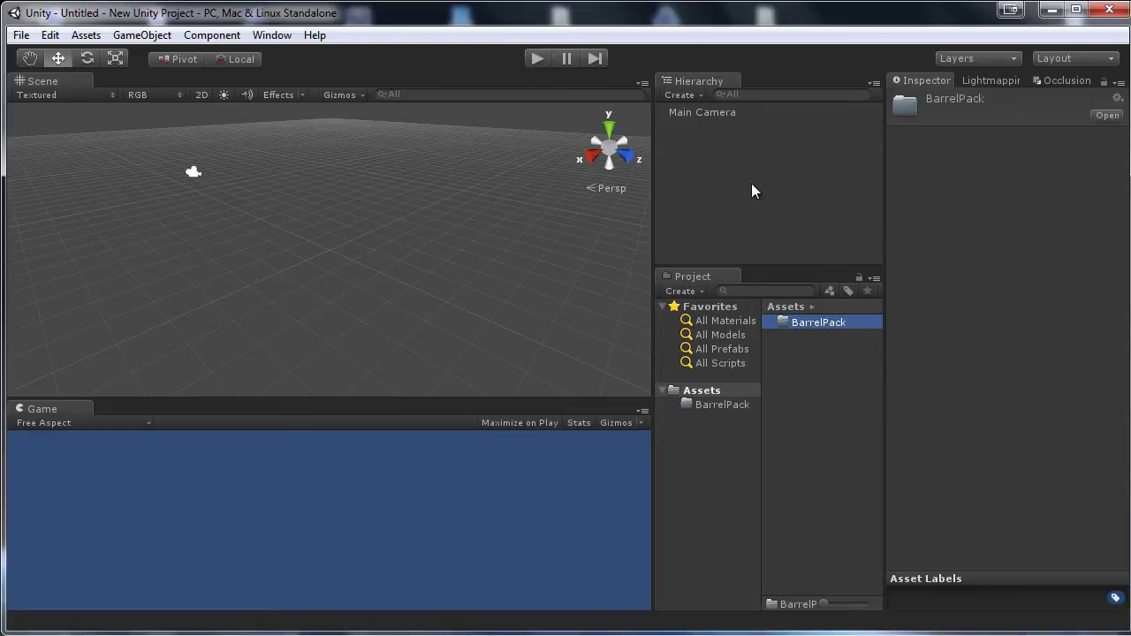
Create a subfolder named Scenes inside the BarrelPack folder
left_click(722, 407)
right_click(719, 411)
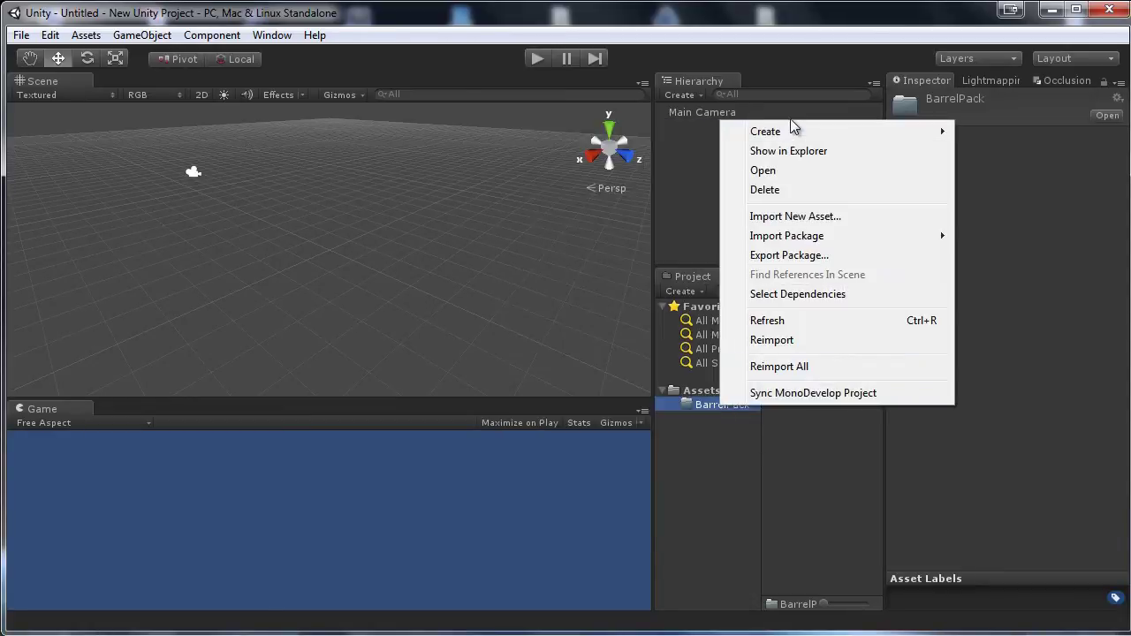
mouse_move(786, 131)
left_click(647, 126)
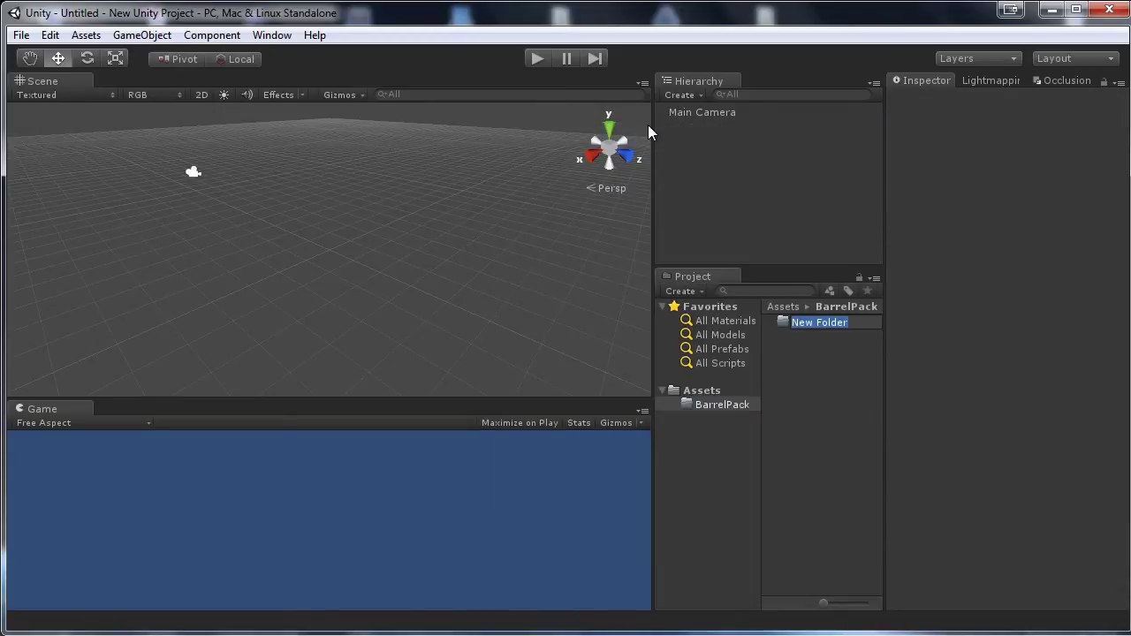
type("Scenes")
key("Return")
Create a subfolder named Textures inside the BarrelPack folder
right_click(707, 404)
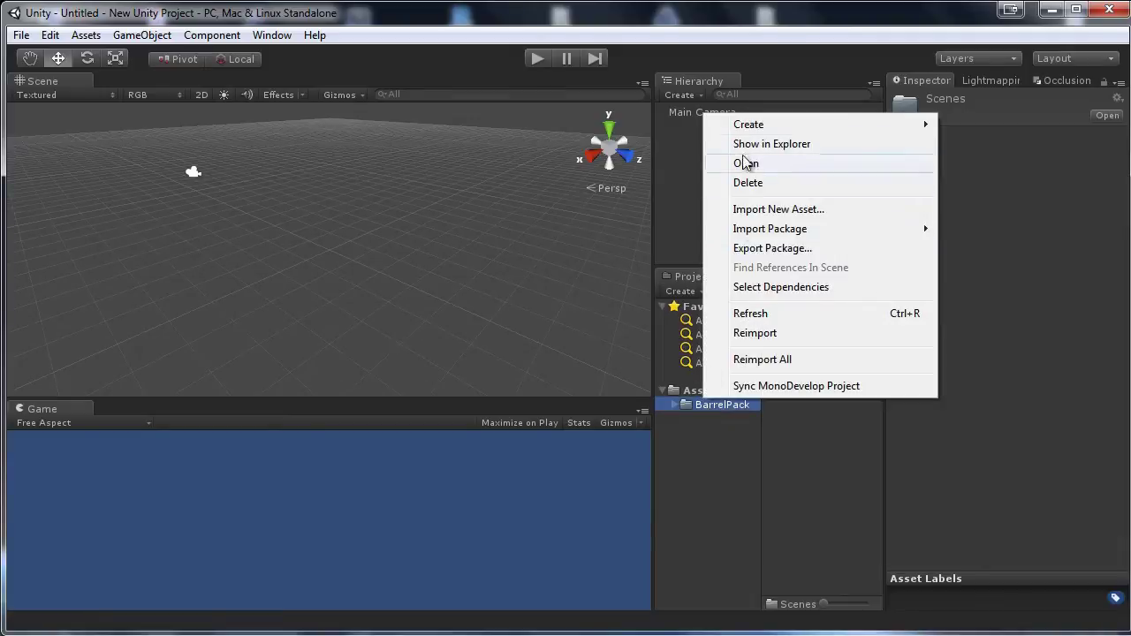
mouse_move(727, 122)
left_click(643, 119)
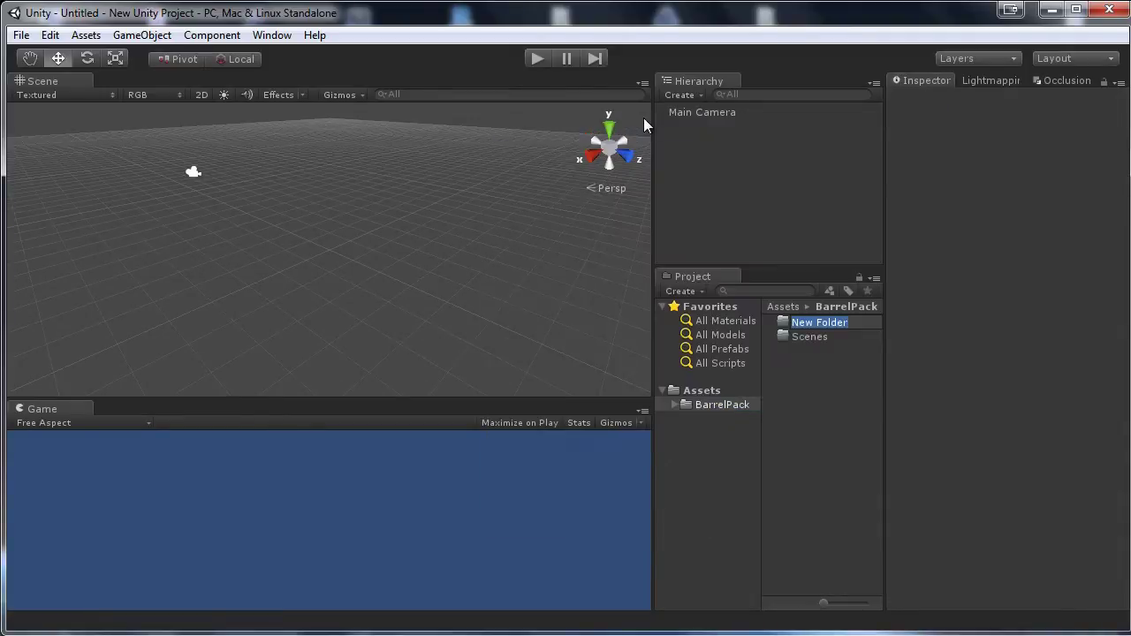
type("Textures")
key("Return")
Create a subfolder named Assets inside the BarrelPack folder
right_click(700, 405)
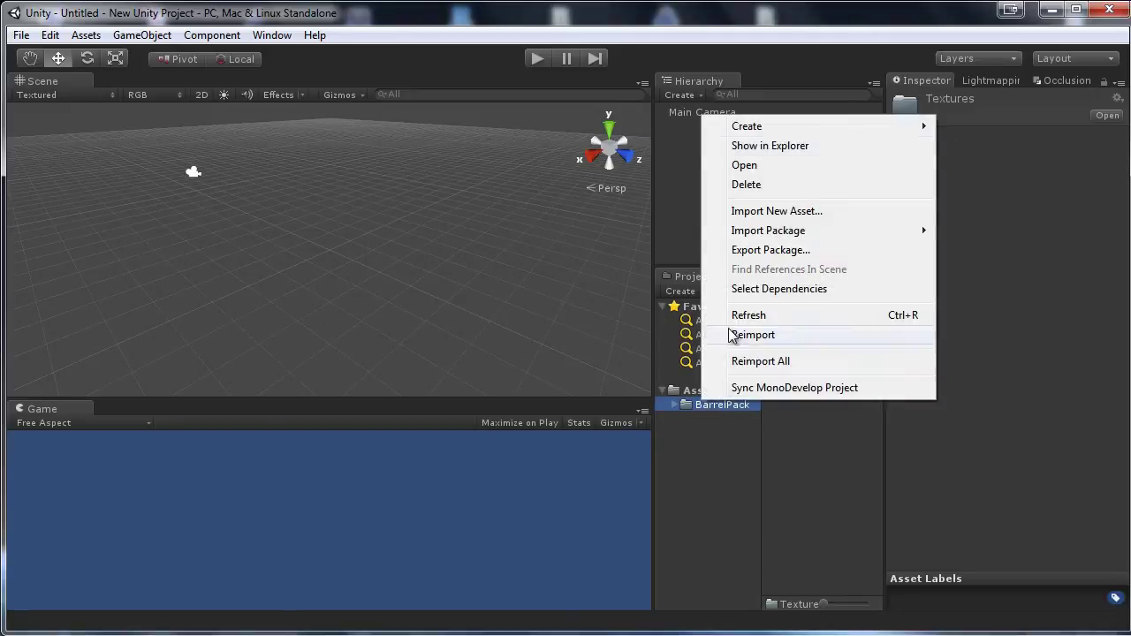
mouse_move(751, 124)
left_click(639, 129)
type("A")
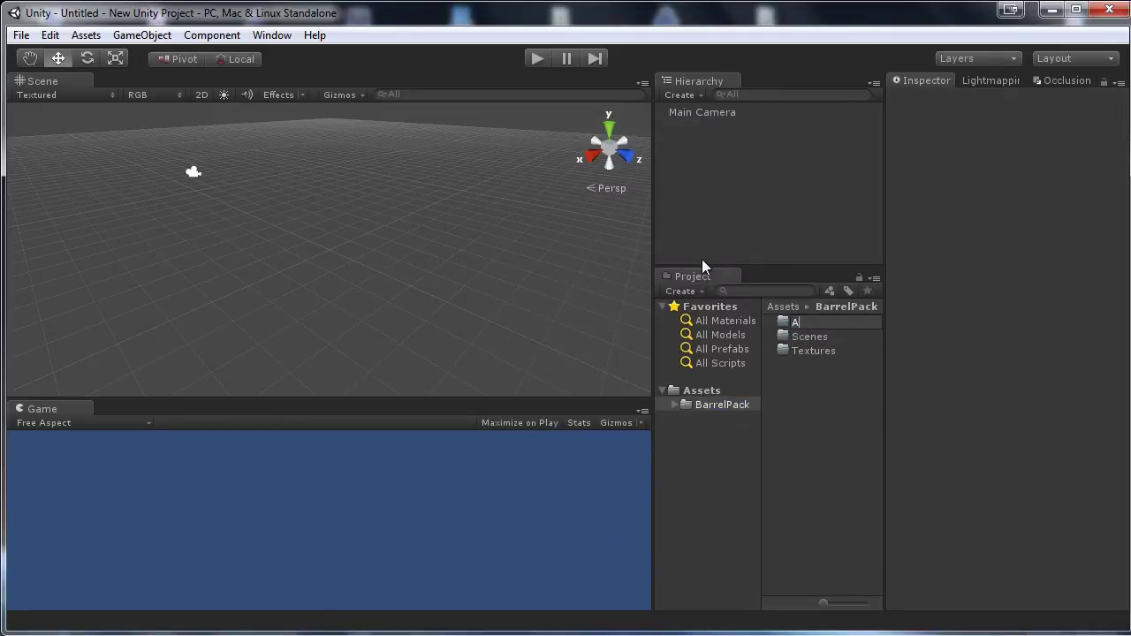
type("ssets")
key("Return")
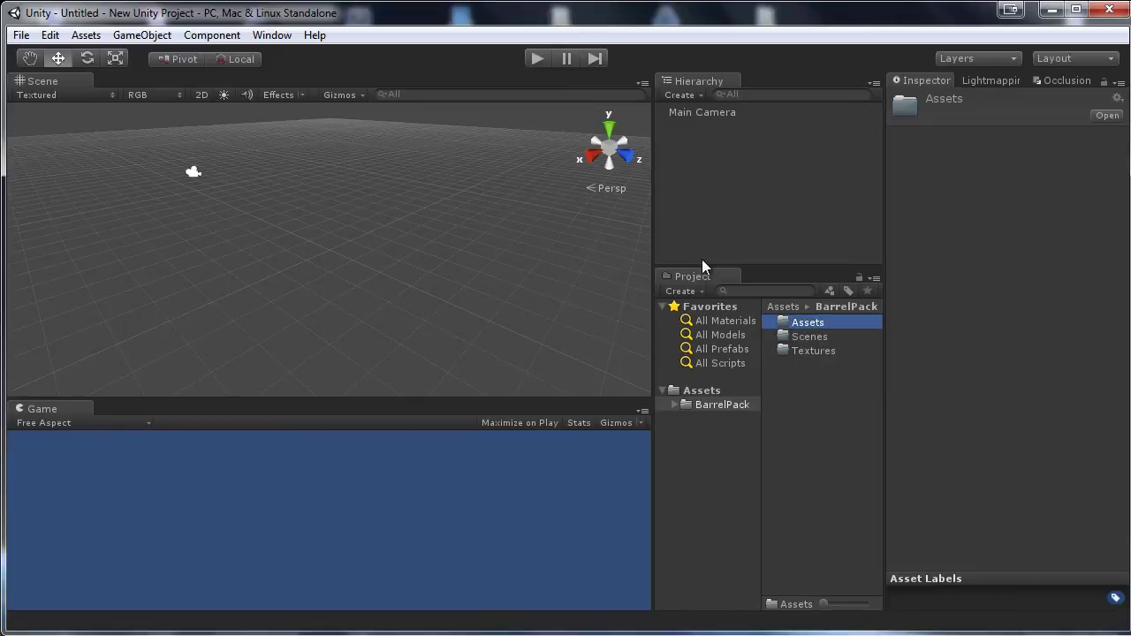
Create a subfolder named Prefabs inside the BarrelPack folder and expand BarrelPack in the folder tree
right_click(720, 403)
mouse_move(790, 124)
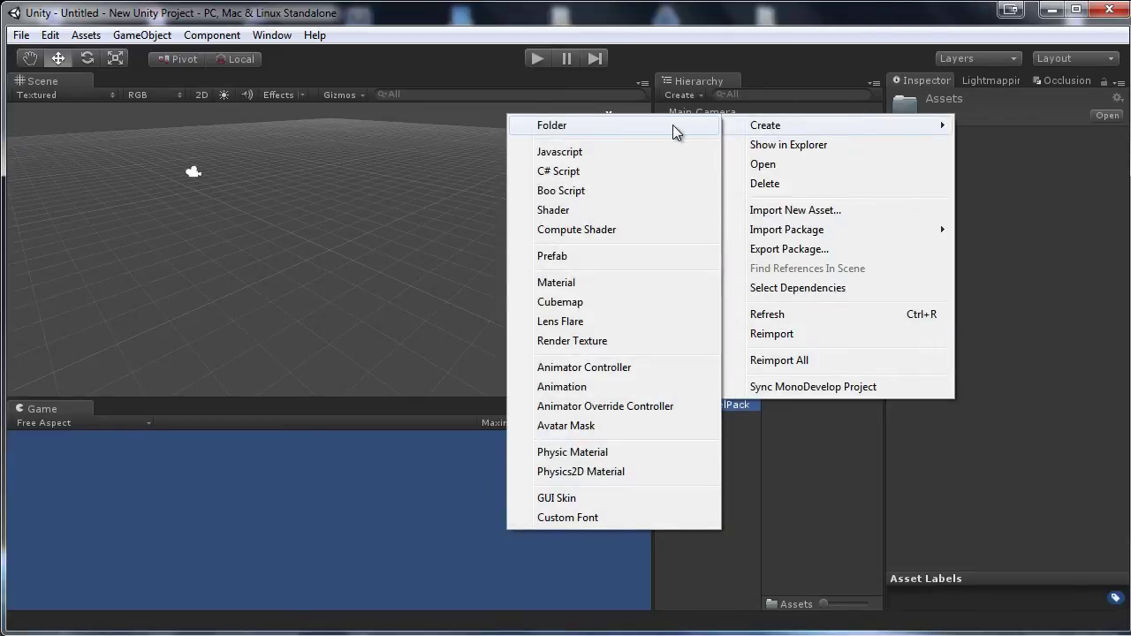
left_click(672, 124)
type("Prefabs")
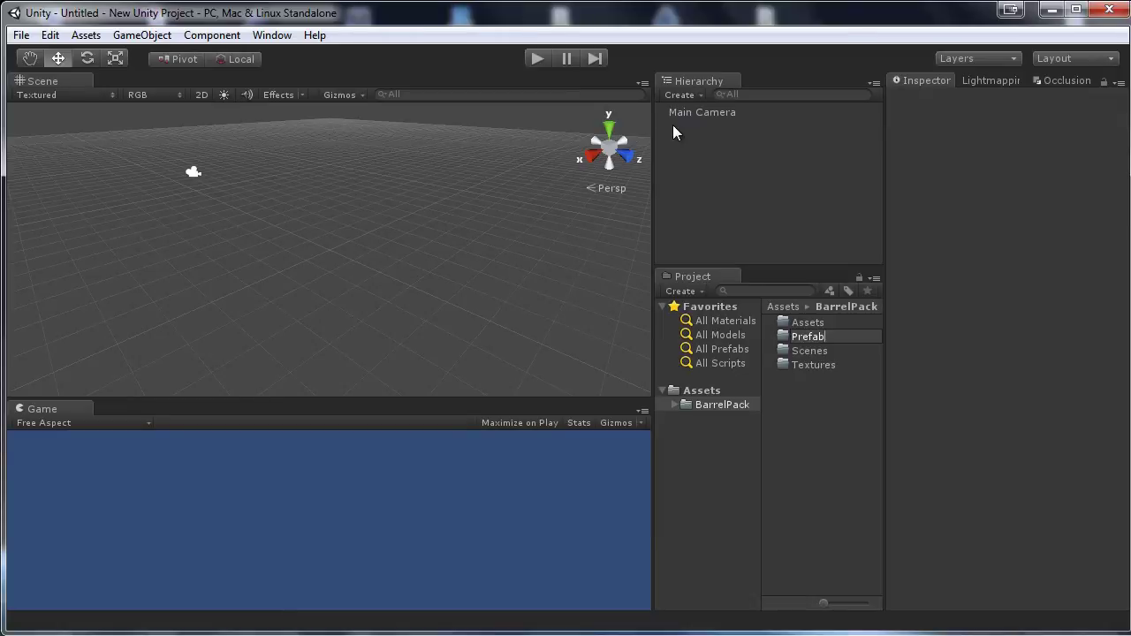
key("Return")
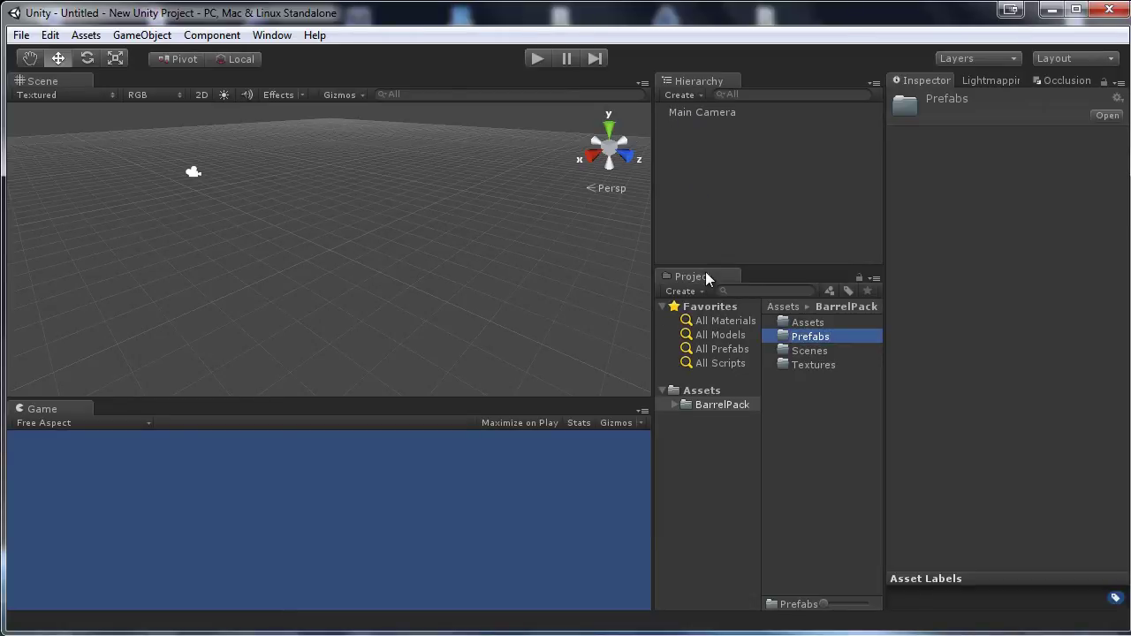
left_click(674, 403)
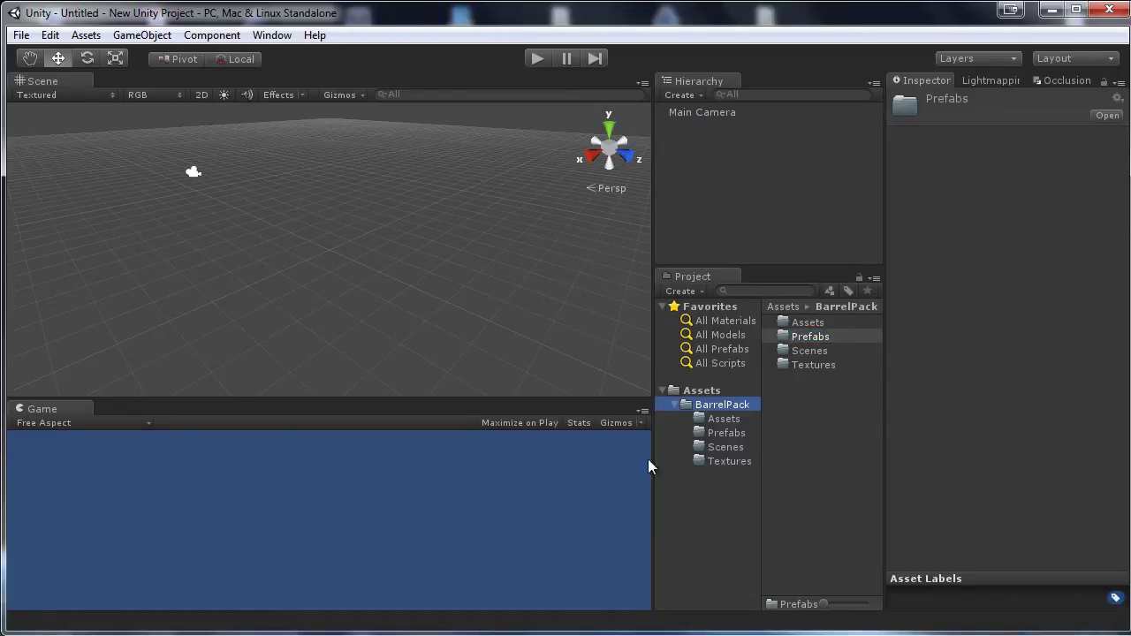
Import Barrel_Final.fbx from the barrel's Exports folder in Windows Explorer into BarrelPack's Assets subfolder in Unity
left_click(722, 419)
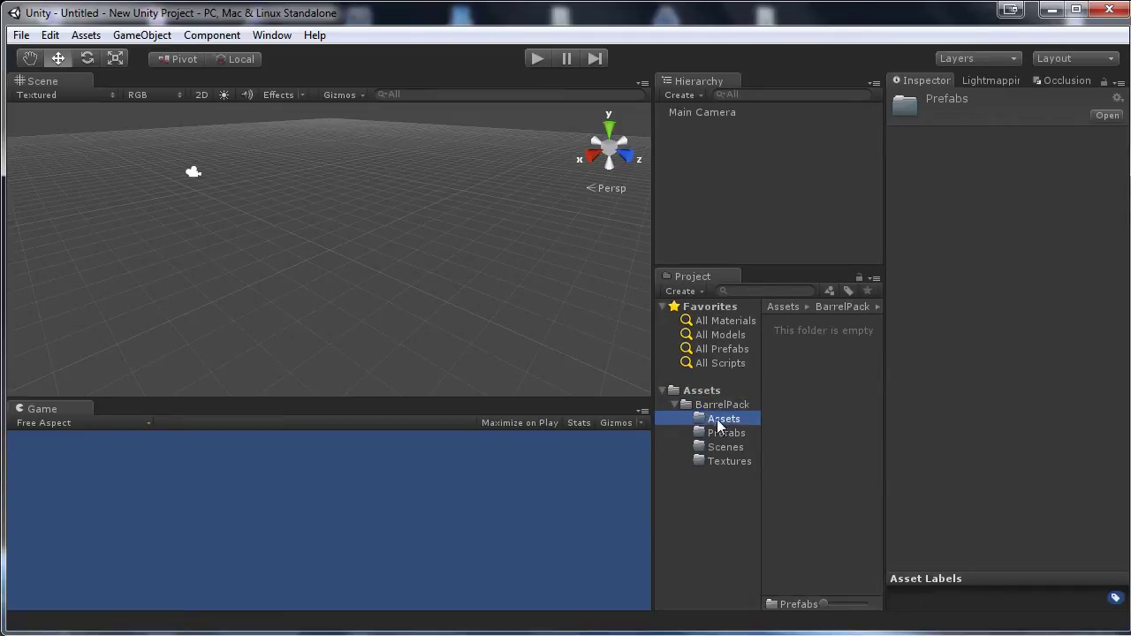
left_click(724, 433)
left_click(721, 450)
left_click(724, 459)
left_click(721, 421)
left_click(132, 574)
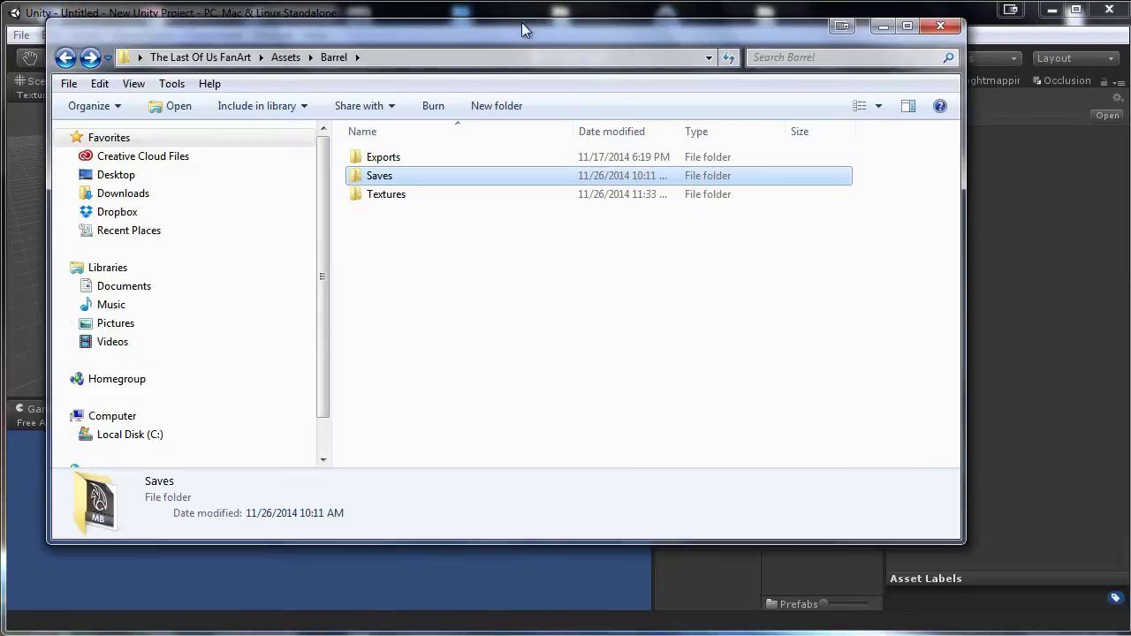
double_click(383, 157)
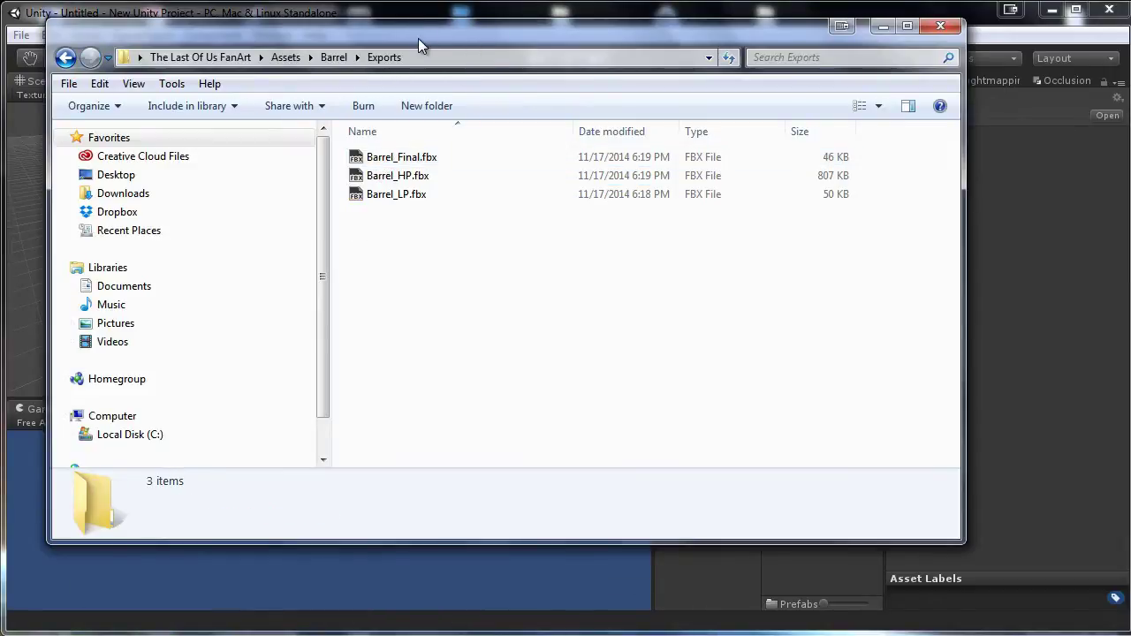
left_click_drag(418, 38, 368, 33)
left_click_drag(348, 151, 831, 570)
Set the Scale Factor of the imported Barrel_Final model to 0.1 and apply the import settings
left_click(818, 335)
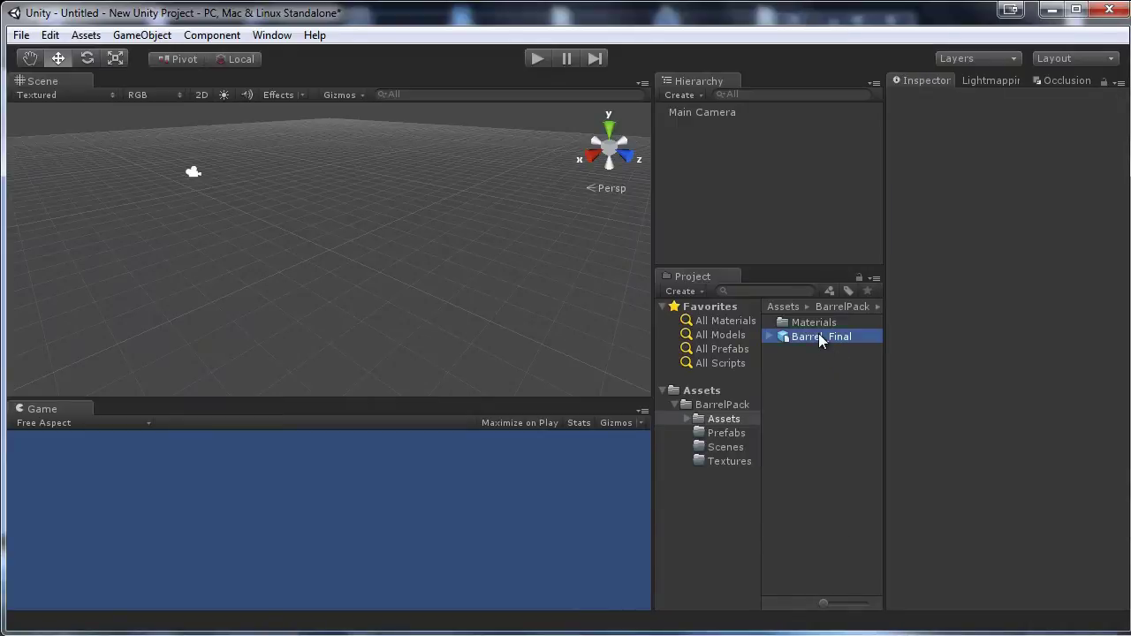
left_click(1075, 177)
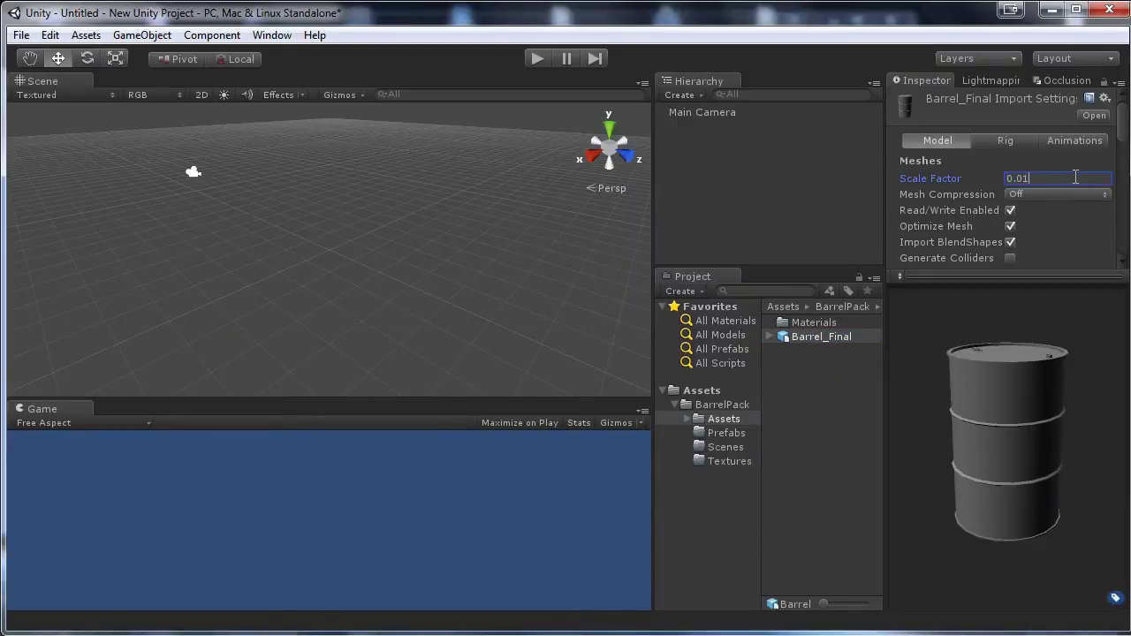
key("BackSpace")
key("BackSpace")
type("1")
left_click_drag(1126, 122, 1123, 177)
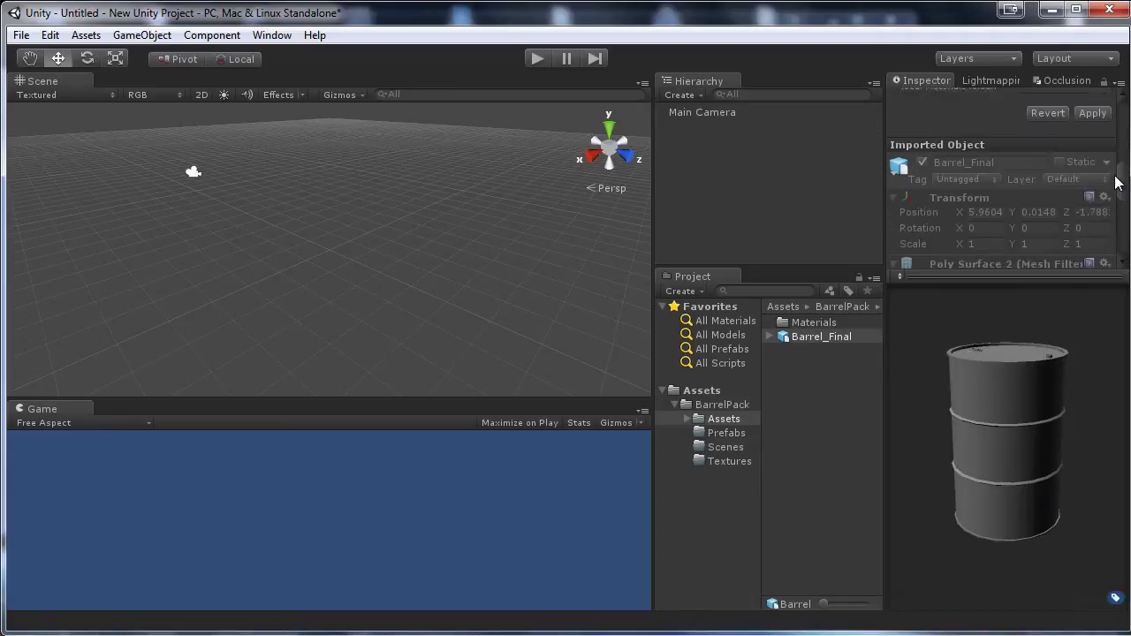
left_click(1084, 178)
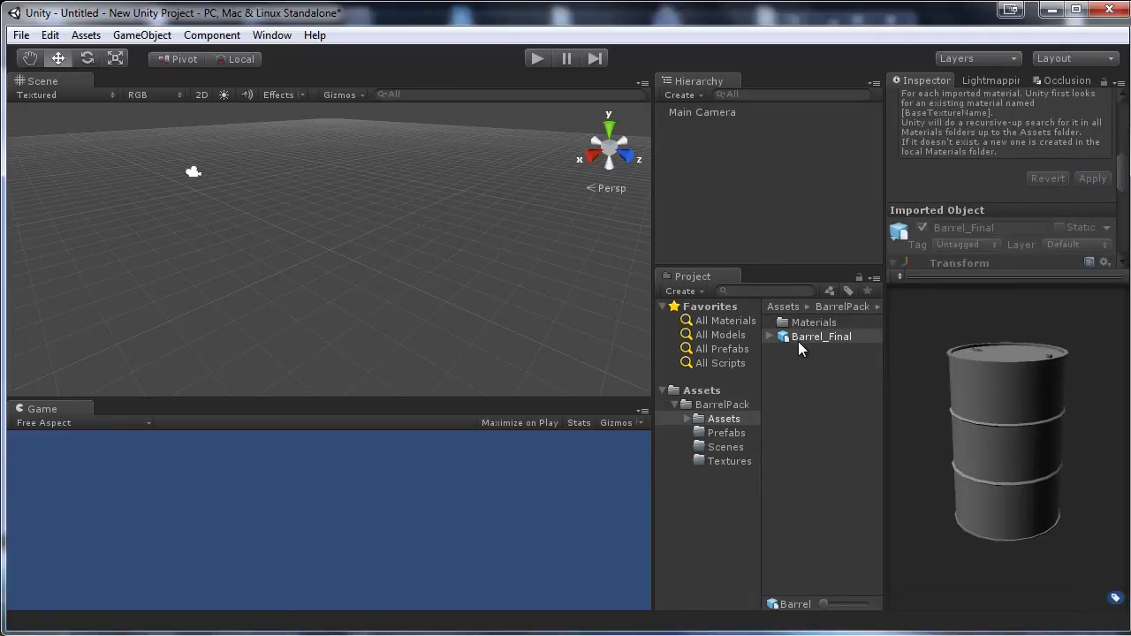
Import barrel_diff.psd, barrel_nmr.psd and barrel_spec.psd from the barrel's Textures folder in Windows Explorer into BarrelPack's Assets subfolder in Unity
mouse_move(133, 629)
left_click(133, 574)
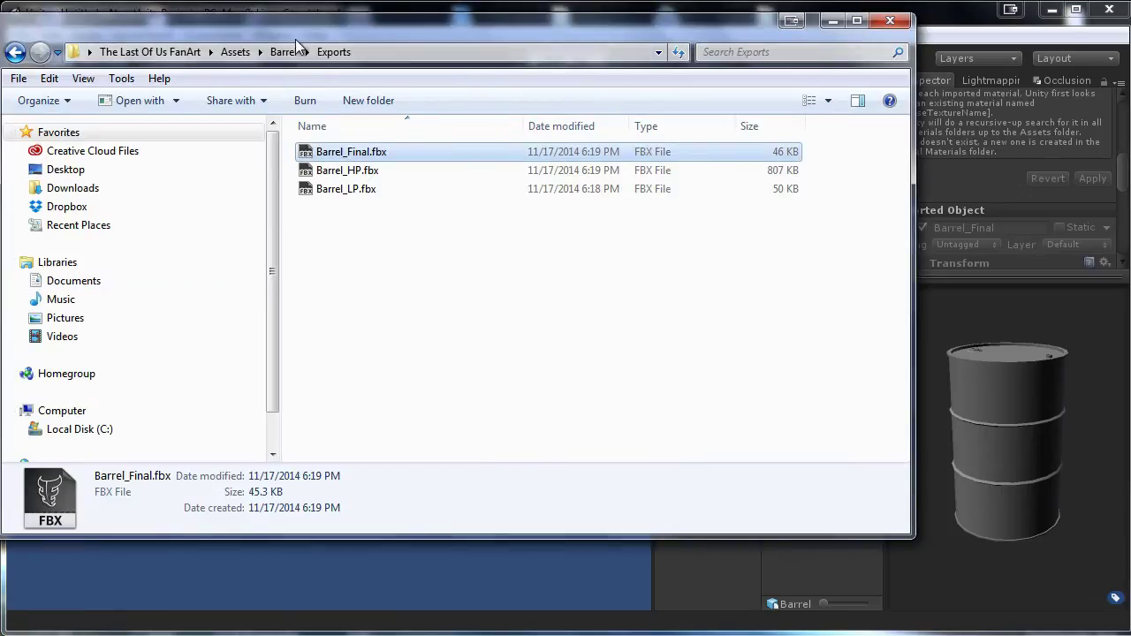
left_click(280, 53)
double_click(327, 188)
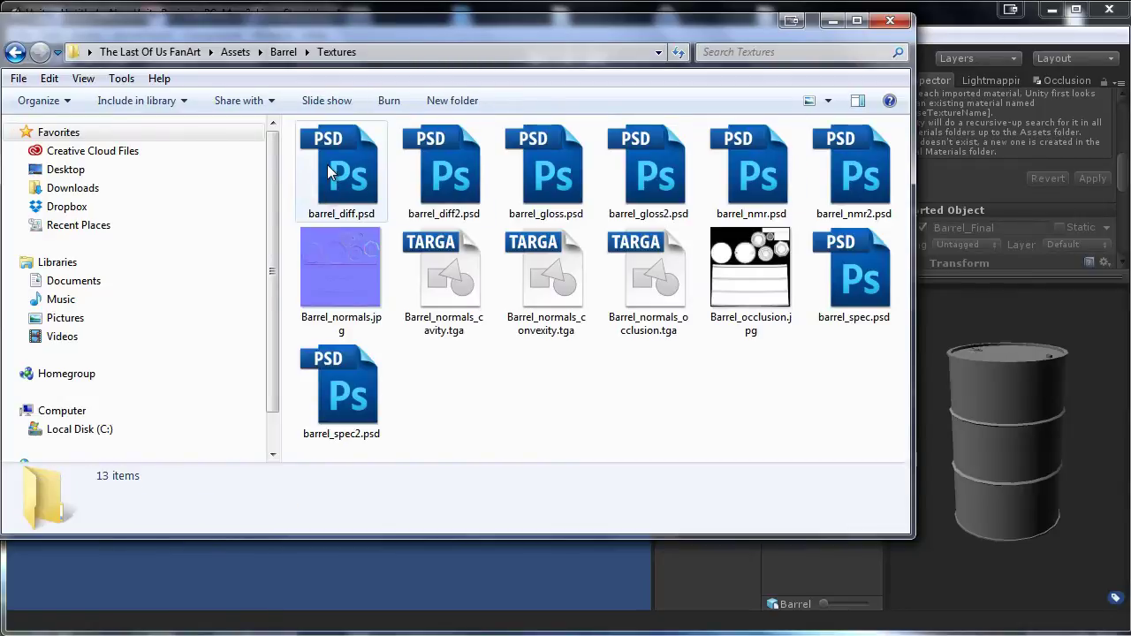
left_click(327, 164)
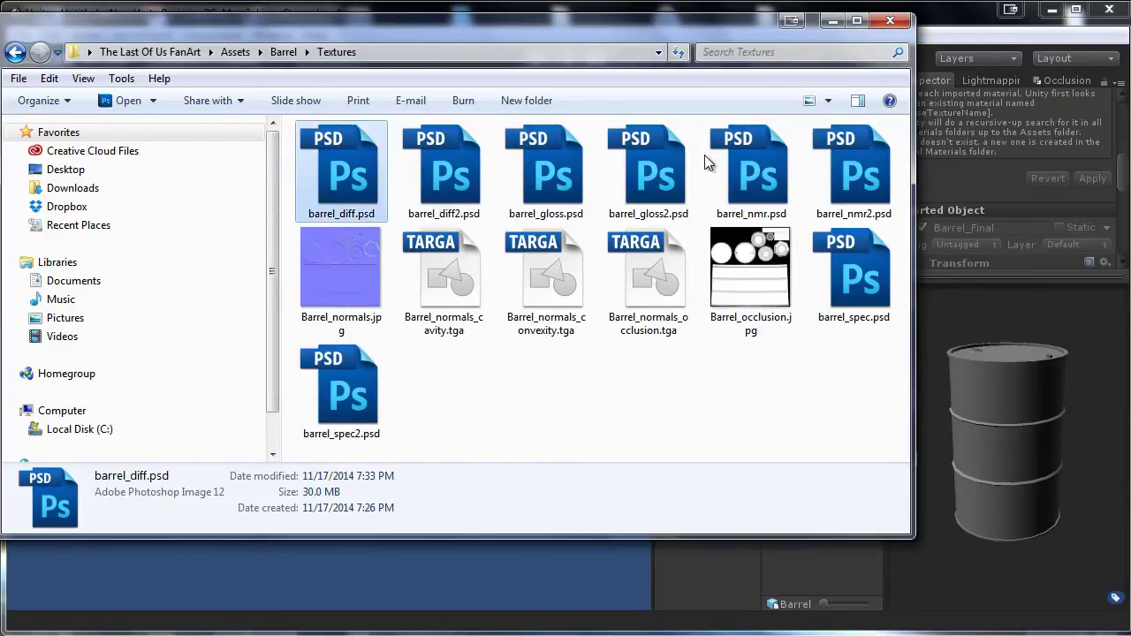
left_click(764, 164, "ctrl")
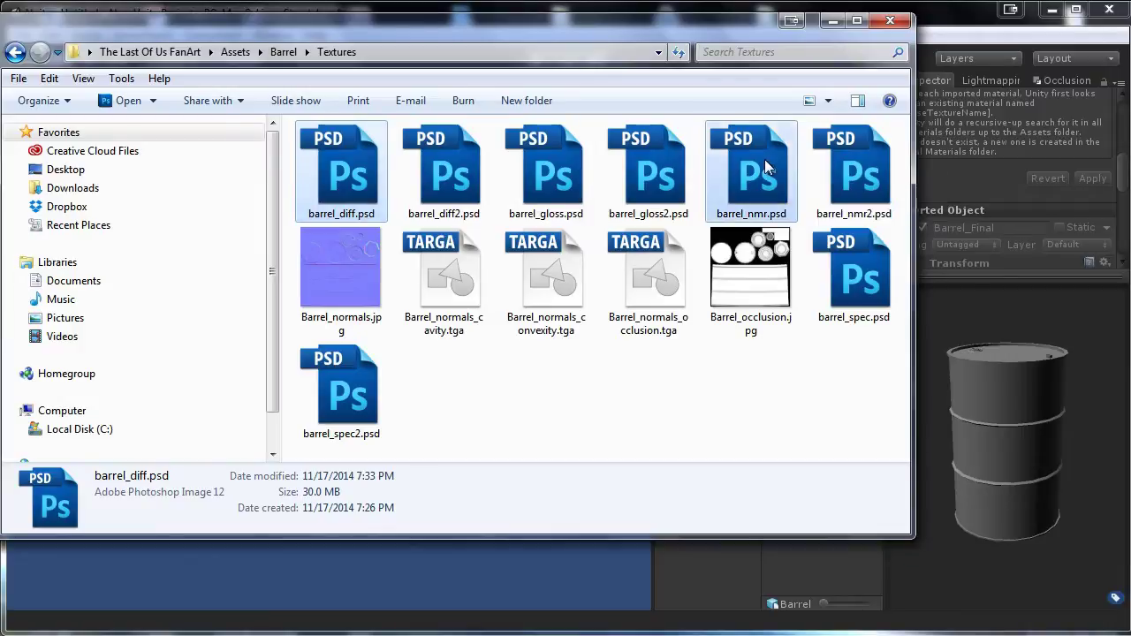
left_click(851, 279, "ctrl")
left_click_drag(851, 279, 817, 568)
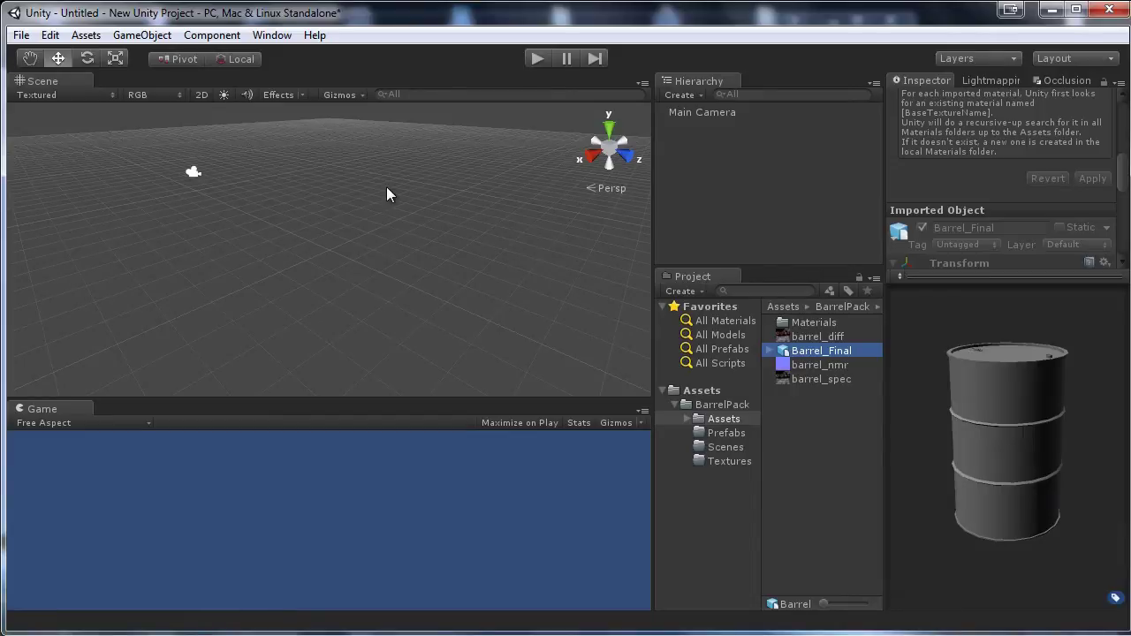
Move the barrel_diff, barrel_nmr and barrel_spec textures from the Assets subfolder into BarrelPack's Textures folder
left_click(750, 111)
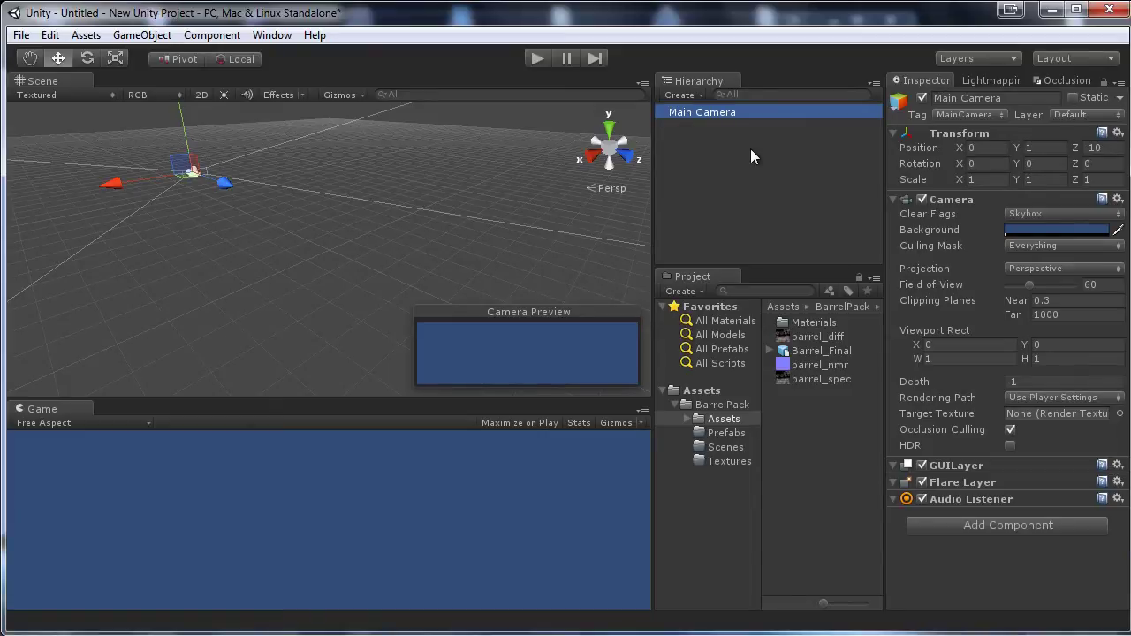
left_click(830, 337)
left_click(826, 364, "ctrl")
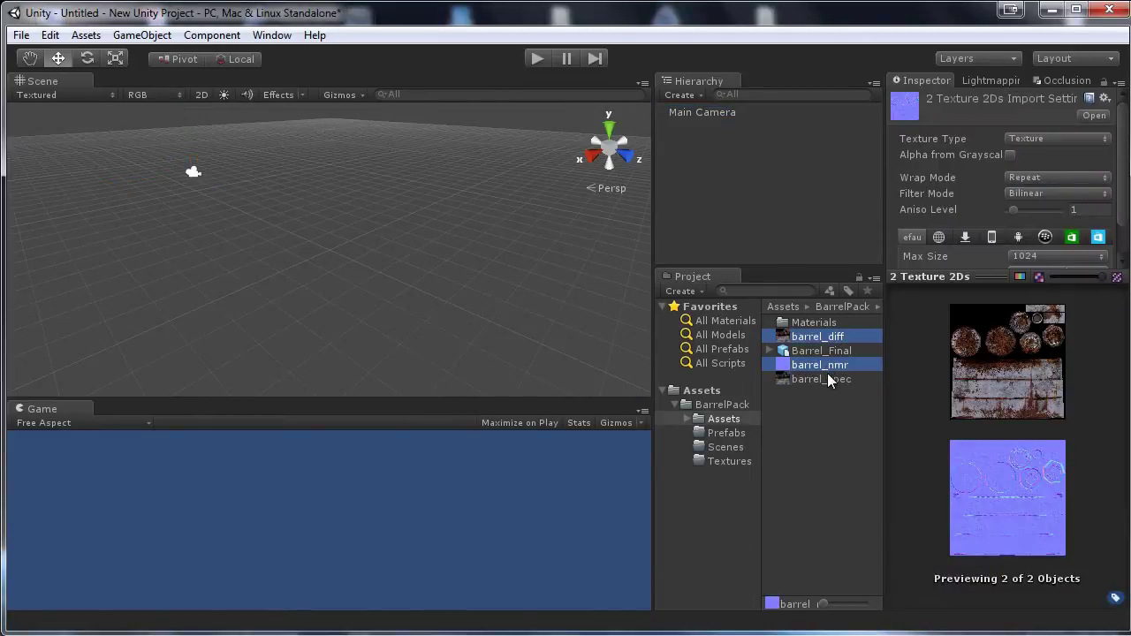
left_click(807, 379, "ctrl")
left_click_drag(794, 378, 721, 464)
left_click(720, 461)
Add the Barrel_Final model from BarrelPack's Assets subfolder to the scene and frame it in the Scene view
left_click(721, 419)
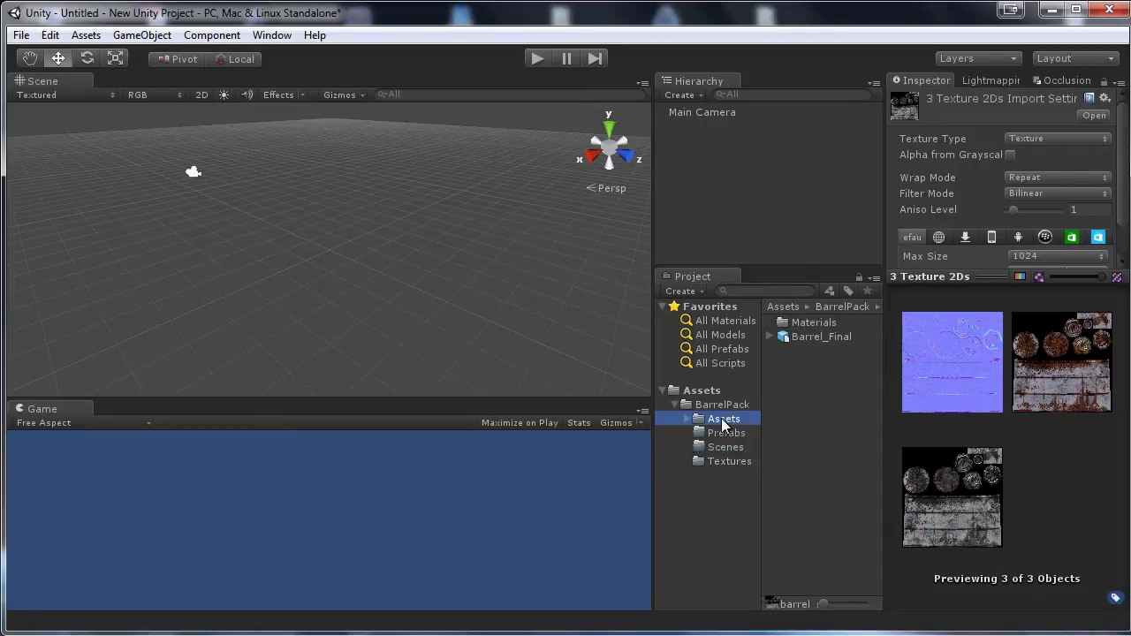
left_click(788, 336)
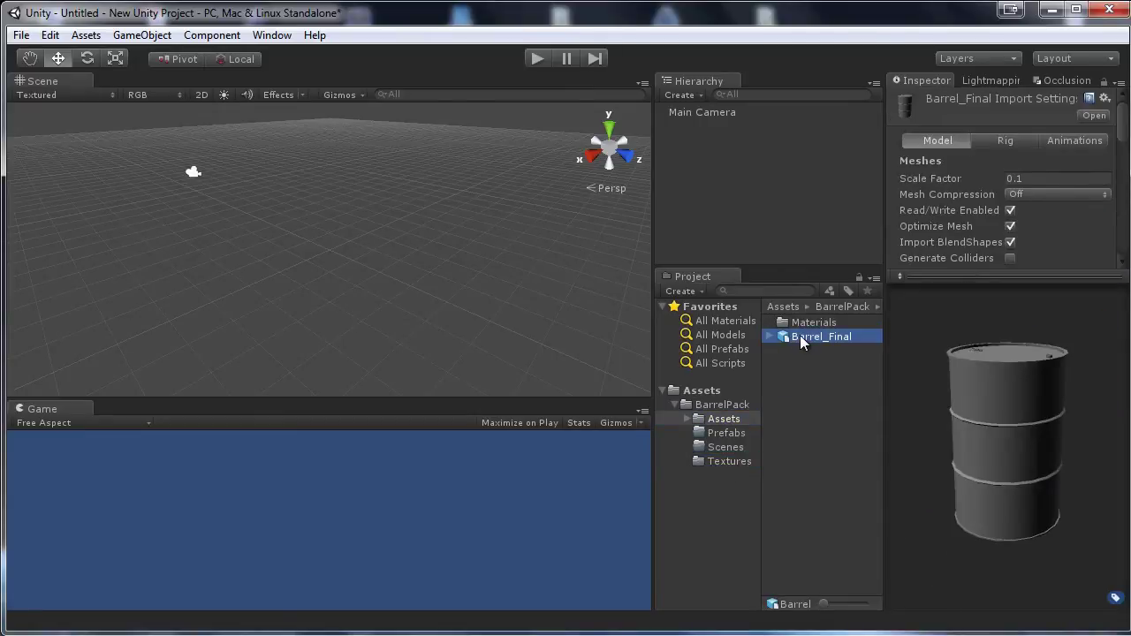
left_click_drag(800, 335, 648, 147)
left_click_drag(703, 181, 712, 121)
key("f")
scroll(462, 224, "up", 5)
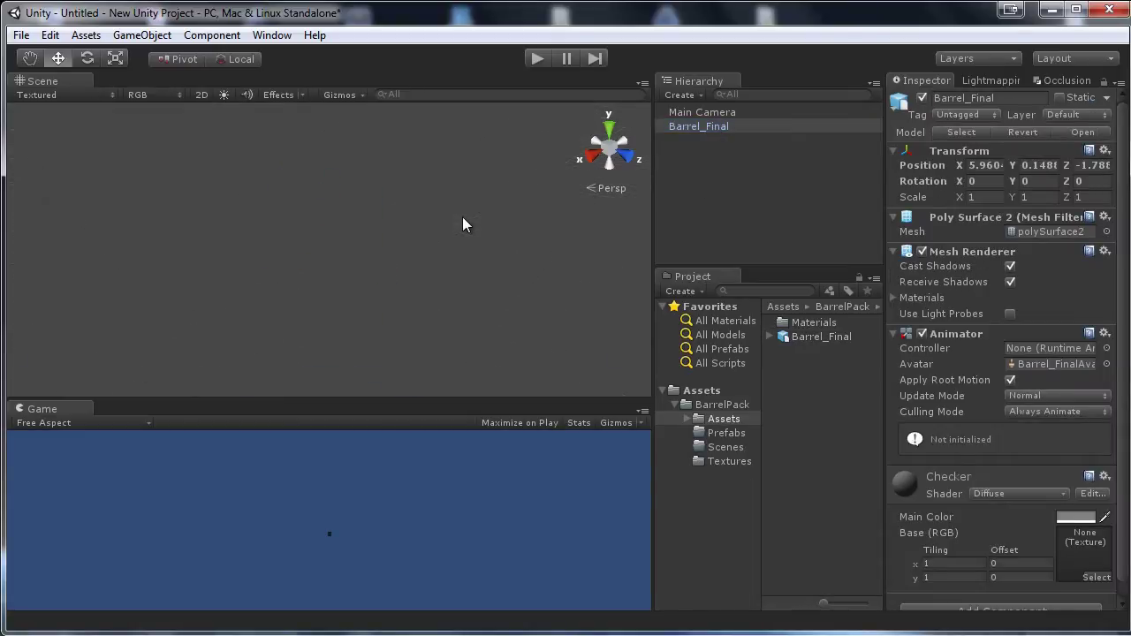
scroll(456, 220, "down", 5, "alt")
left_click_drag(455, 222, 474, 218, "alt")
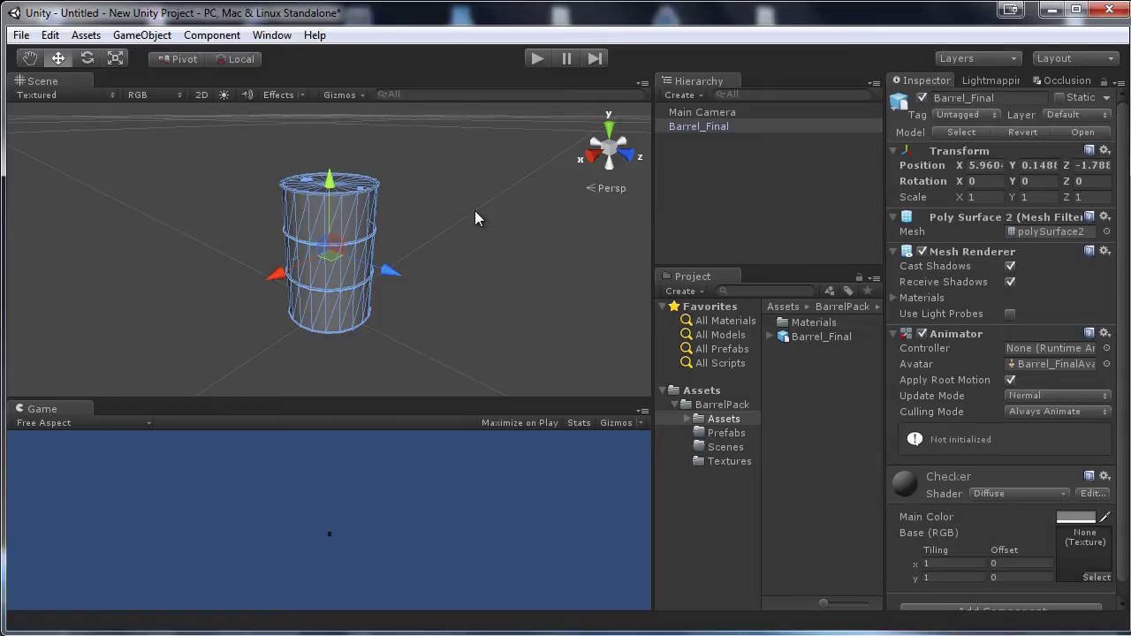
Set the position of Barrel_Final in the scene to X 0, Y 0, Z 0
left_click(969, 166)
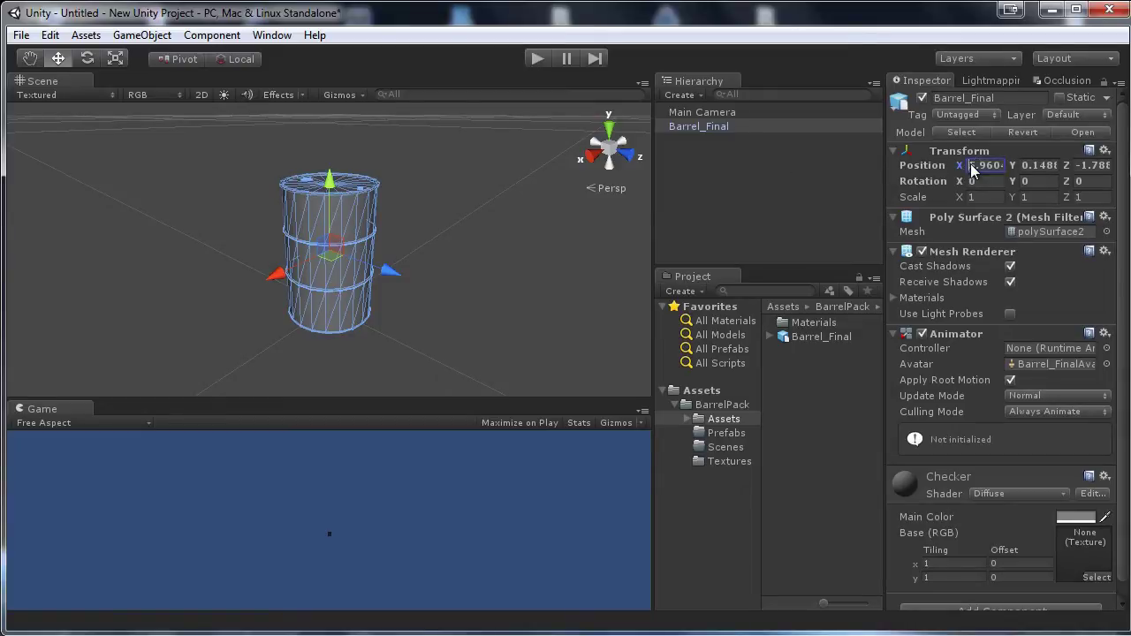
type("0")
left_click(1025, 165)
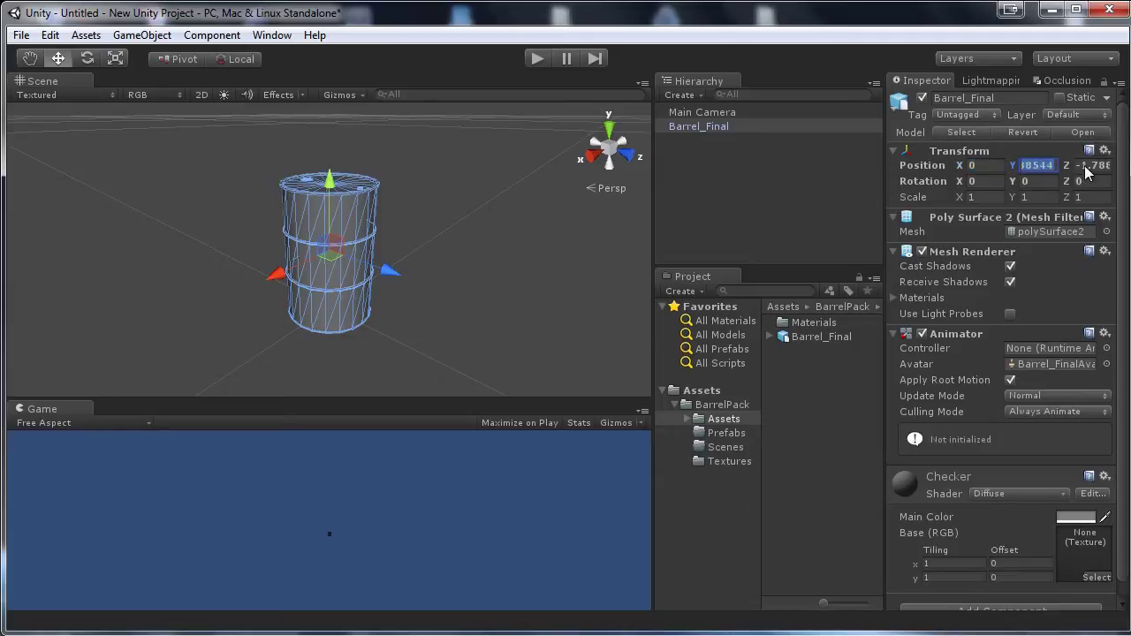
type("0")
left_click(1083, 165)
type("0")
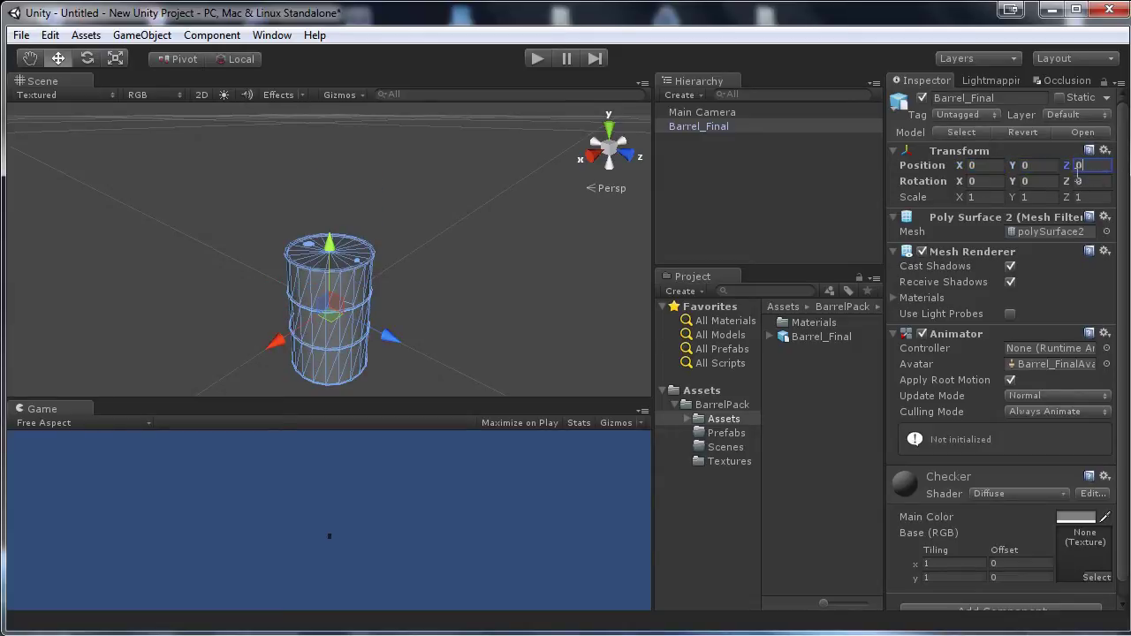
left_click_drag(454, 233, 357, 247, "alt")
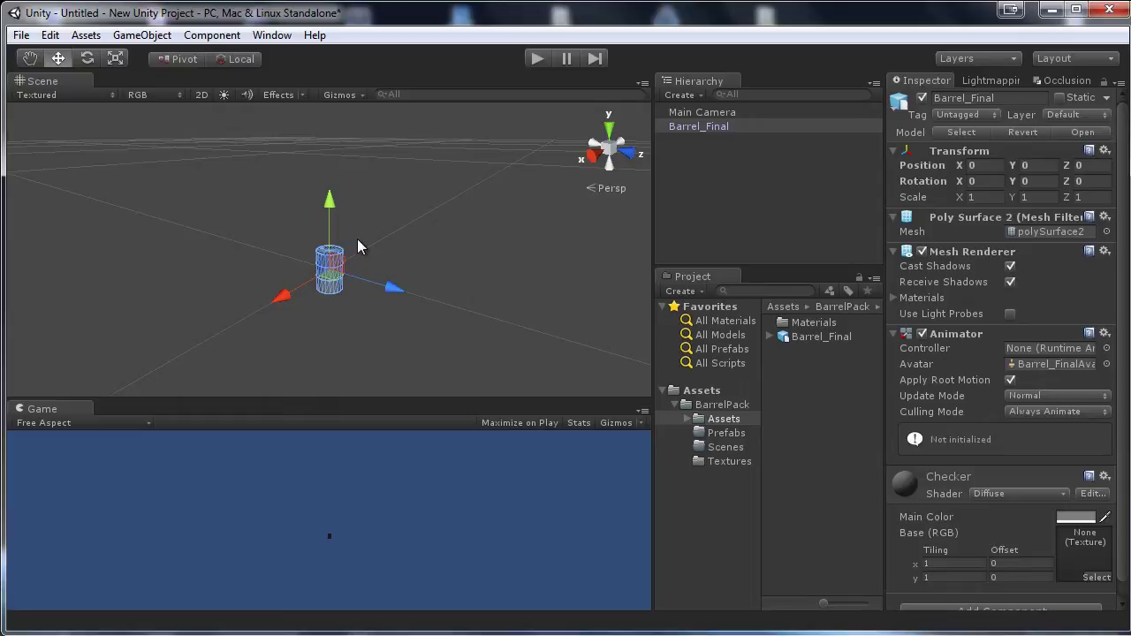
Import the complete Character Controller standard package into the project
left_click(83, 39)
mouse_move(177, 162)
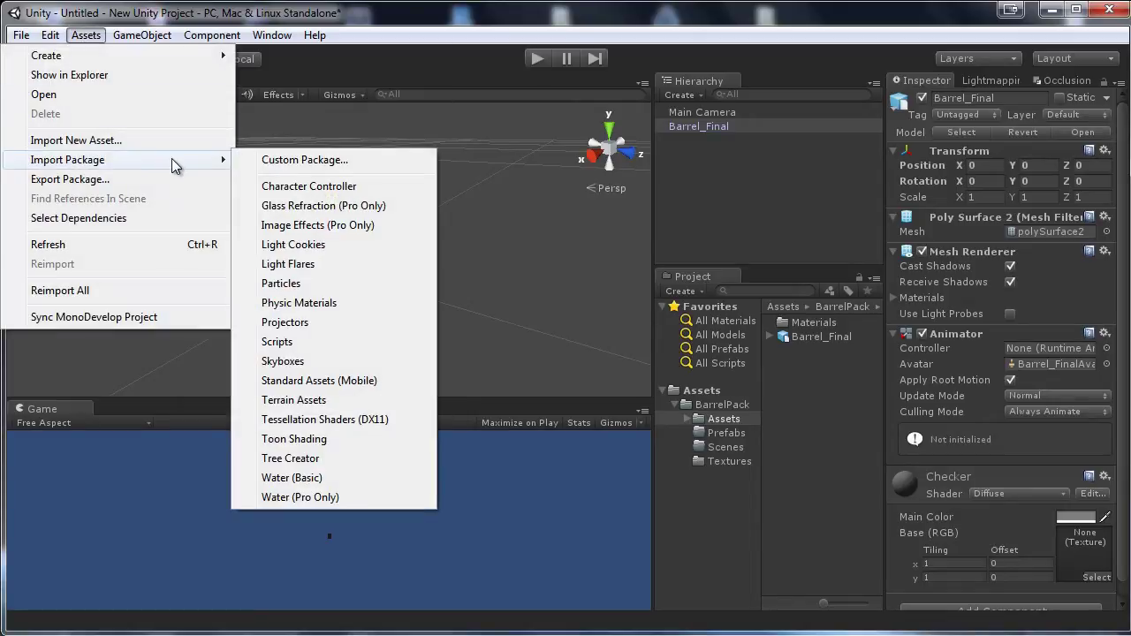
left_click(279, 188)
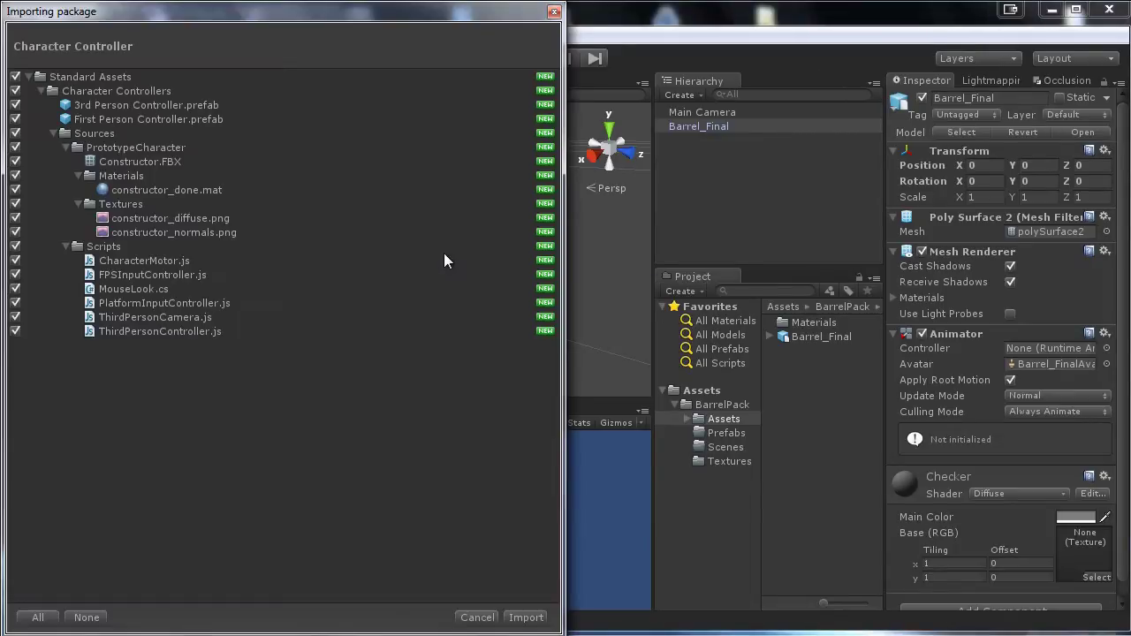
left_click(530, 616)
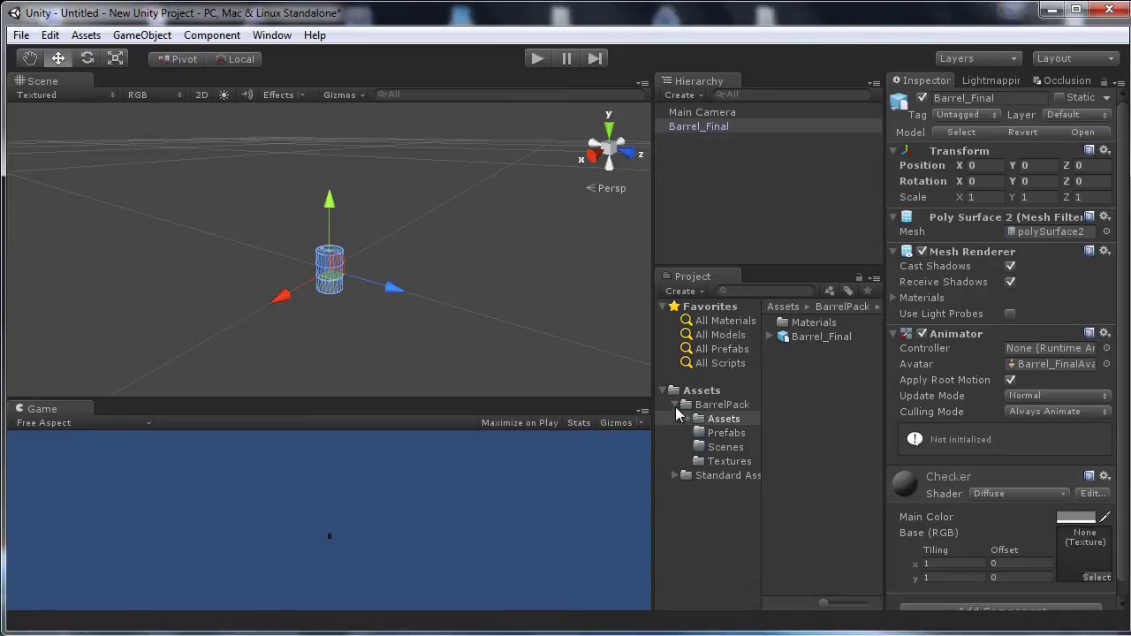
Add the First Person Controller prefab from the Character Controllers folder in Standard Assets to the scene
left_click(727, 477)
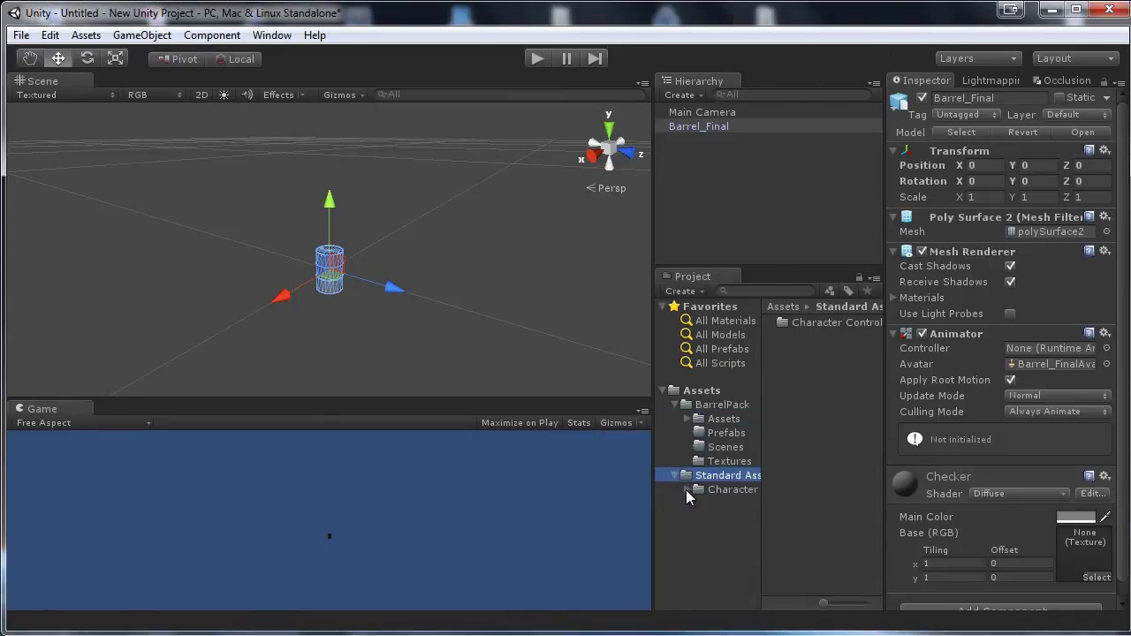
left_click(688, 491)
left_click(726, 493)
left_click_drag(823, 349, 351, 278)
scroll(351, 277, "up", 2)
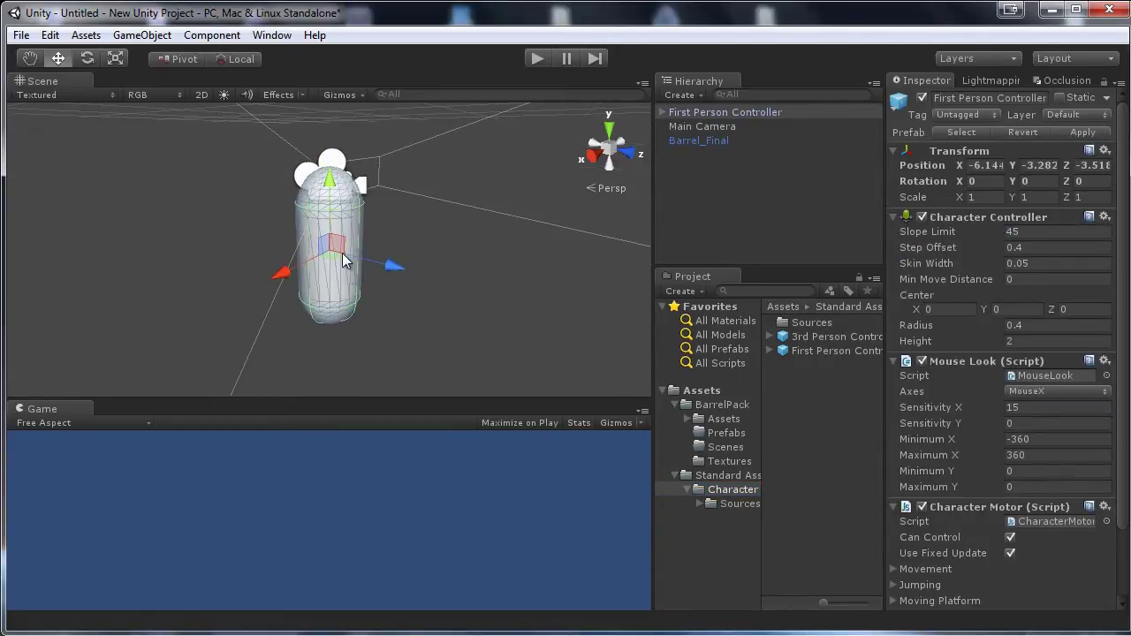
scroll(342, 252, "down", 5)
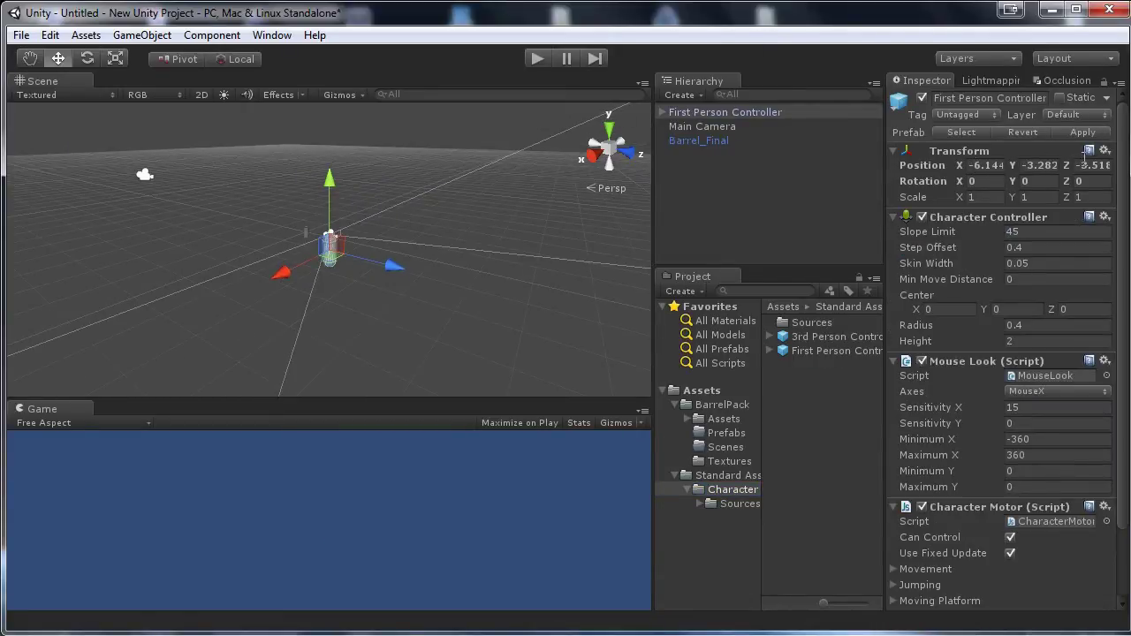
Reset the First Person Controller's transform and move it beside the barrel, to about Y 0.76 and Z 0.49
left_click(1103, 151)
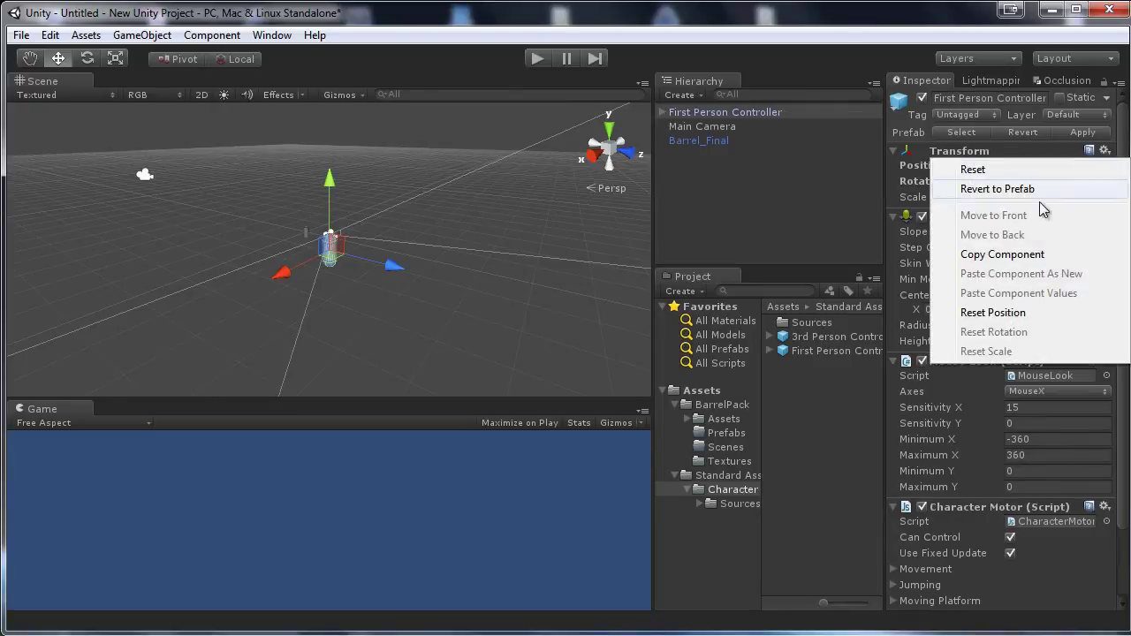
left_click(988, 168)
key("f")
left_click_drag(202, 246, 378, 127, "alt")
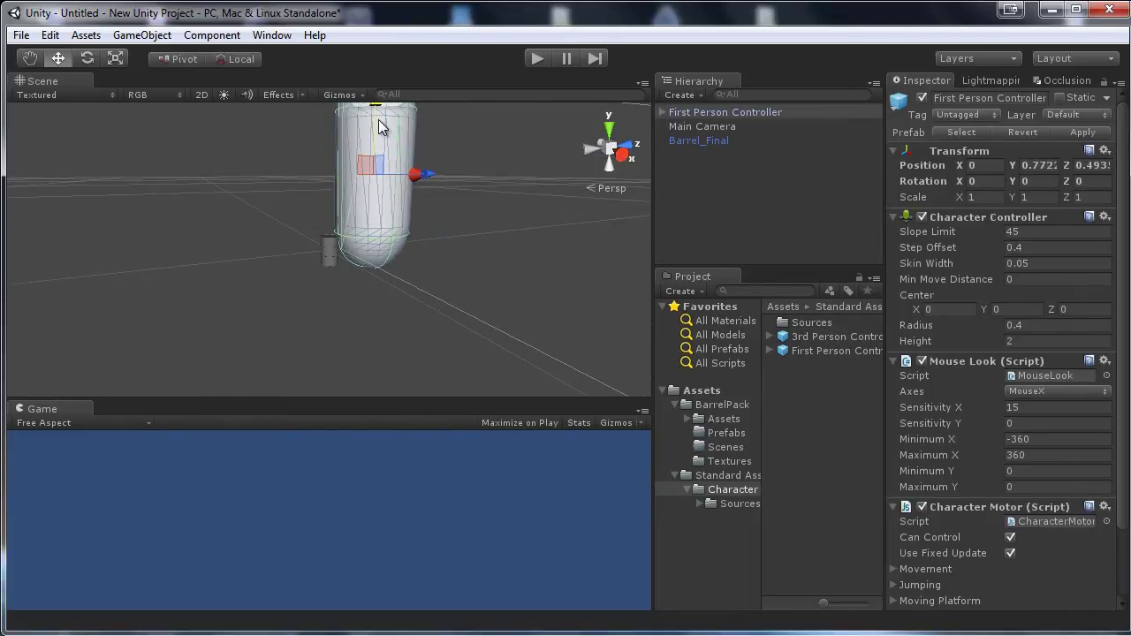
left_click_drag(350, 203, 301, 234, "alt")
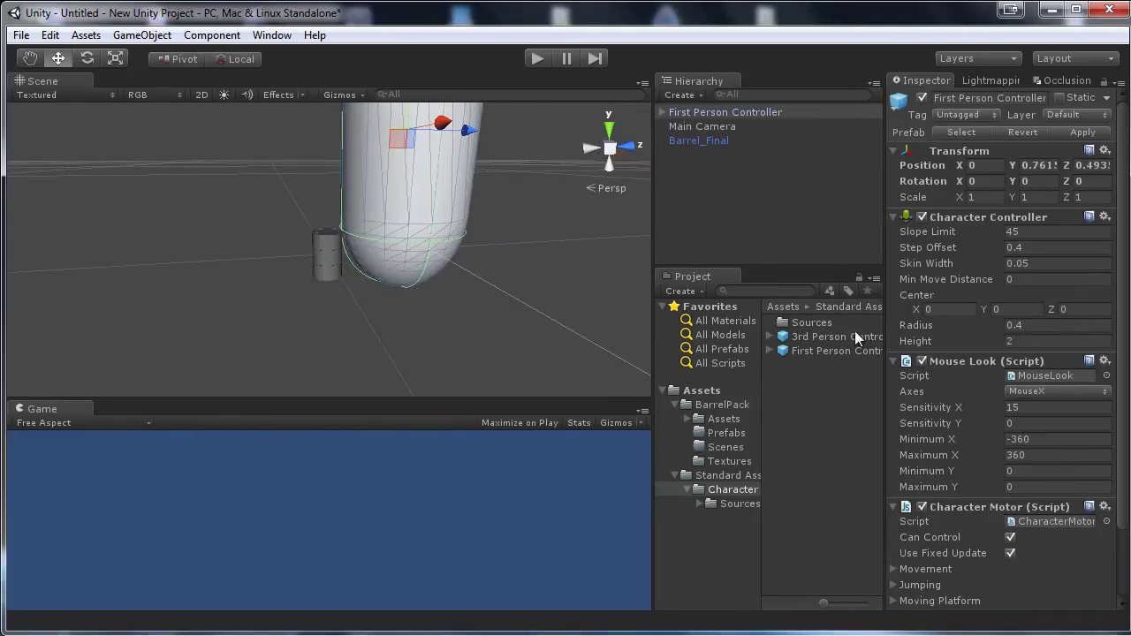
Set the Scale Factor of the Barrel_Final model to 0.5 and apply the import settings
left_click(713, 419)
left_click(805, 337)
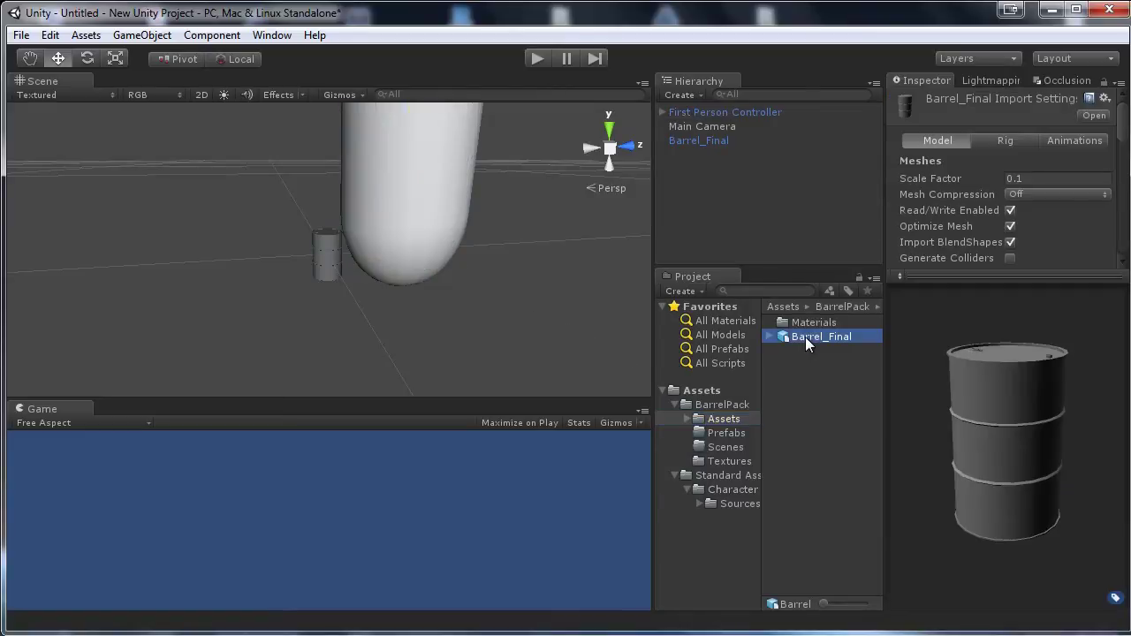
left_click(1034, 177)
left_click(1038, 178)
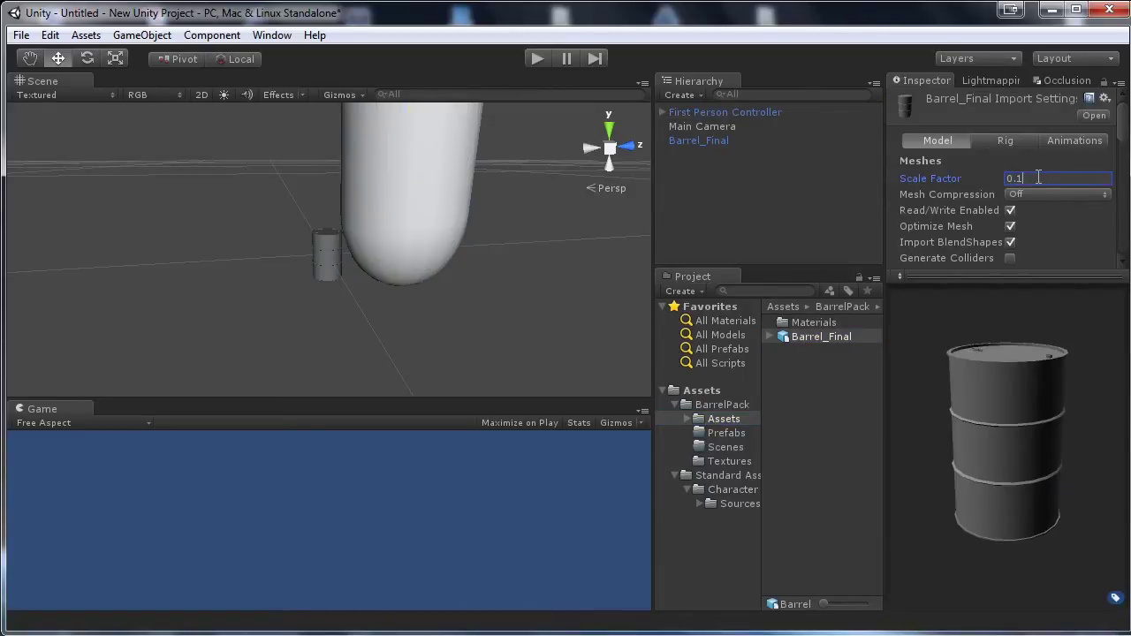
left_click_drag(1122, 141, 1122, 177)
left_click(1092, 185)
scroll(309, 276, "down", 5)
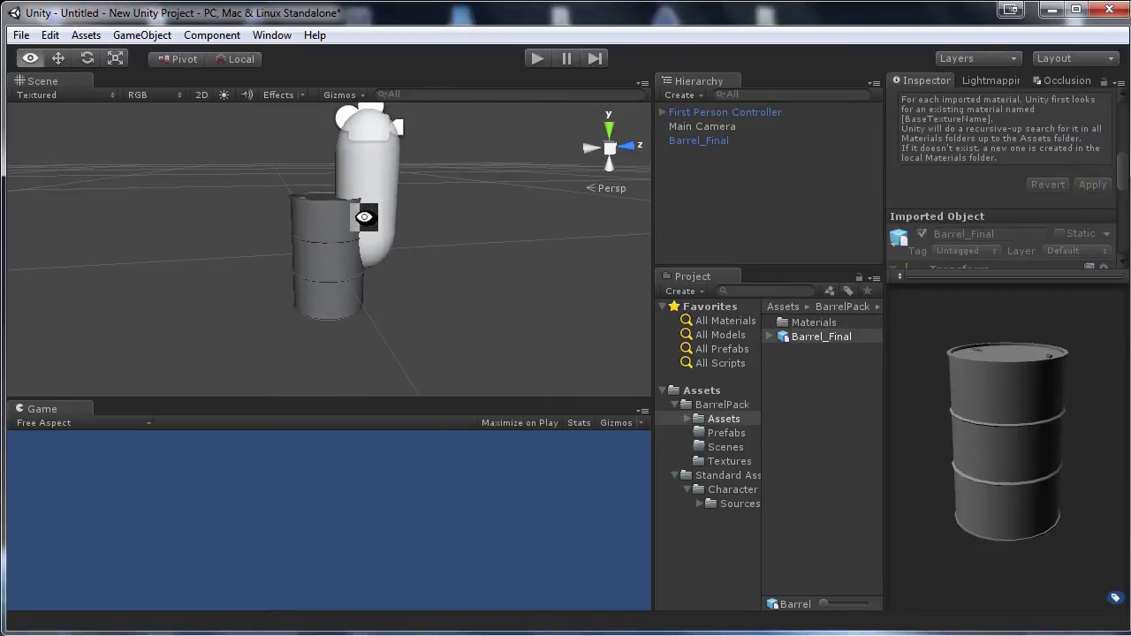
Try raising the barrel in the scene, undo the move, and compare its size with the First Person Controller from several angles
left_click(685, 139)
left_click_drag(320, 193, 328, 141)
key("ctrl+z")
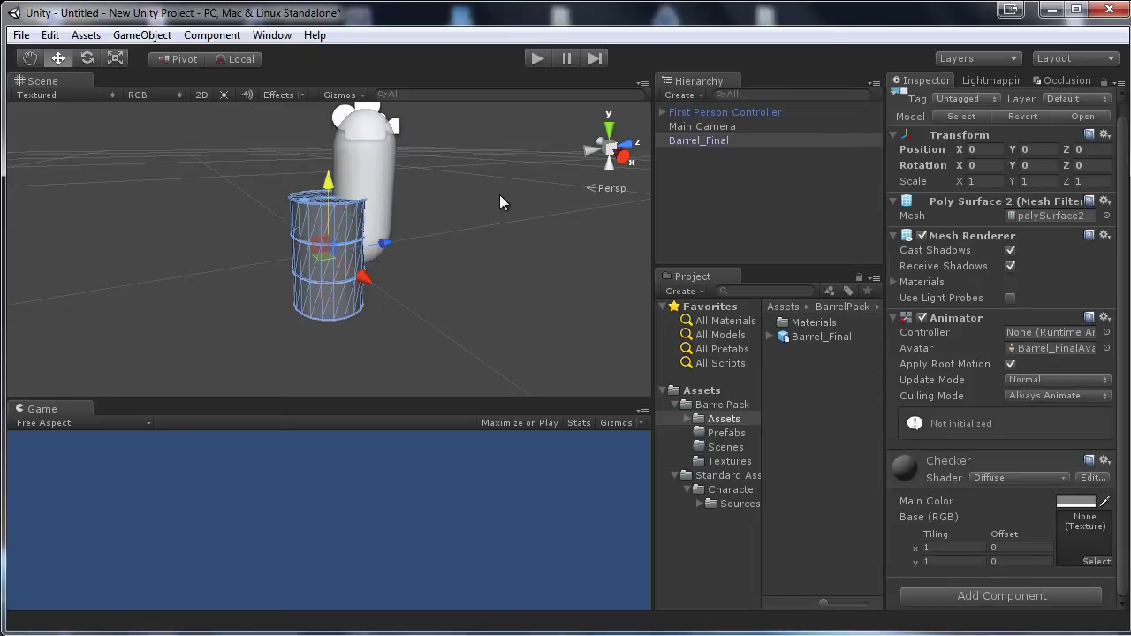
left_click_drag(503, 203, 440, 235, "alt")
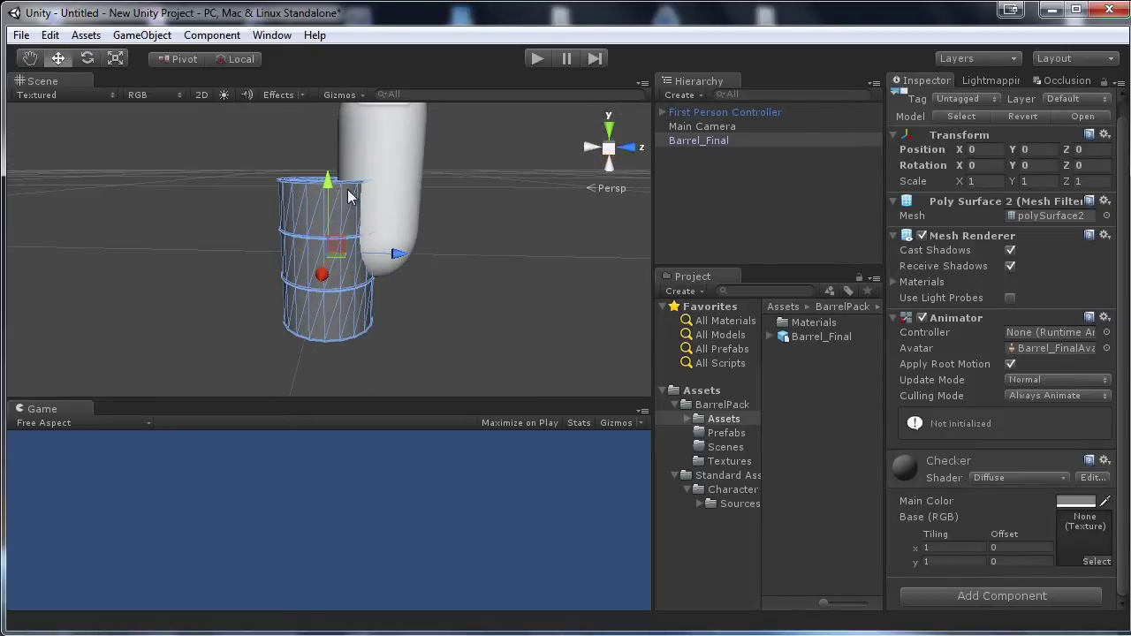
left_click_drag(353, 198, 472, 265, "alt")
key("ctrl+z")
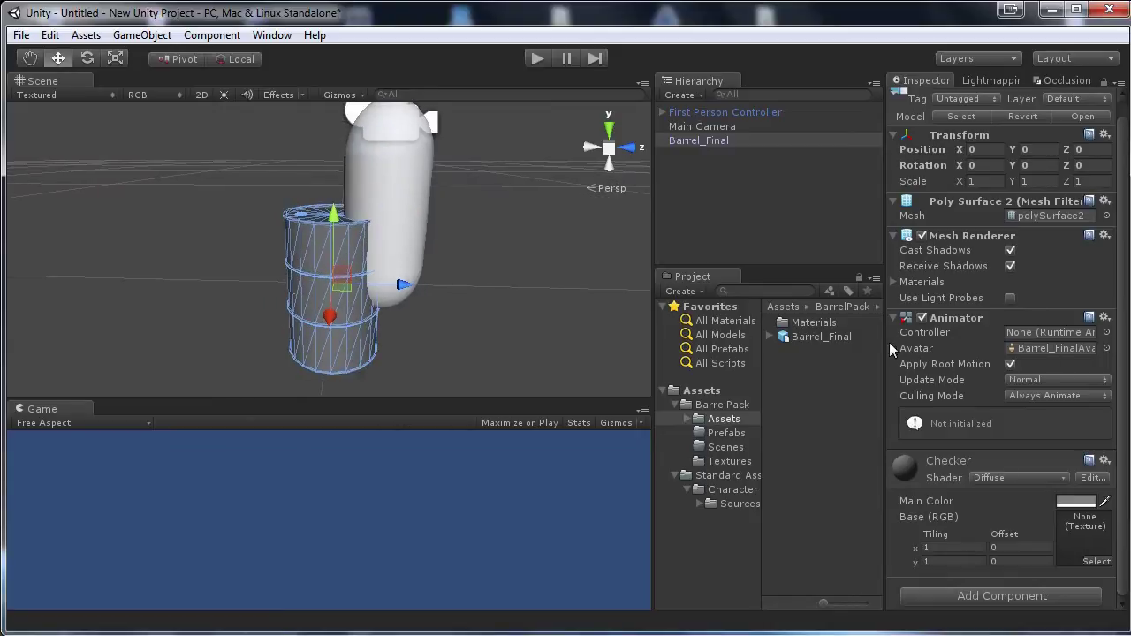
Reduce the Scale Factor of the Barrel_Final model slightly, apply the import settings and compare it with the controller capsule
left_click(851, 337)
left_click(1034, 162)
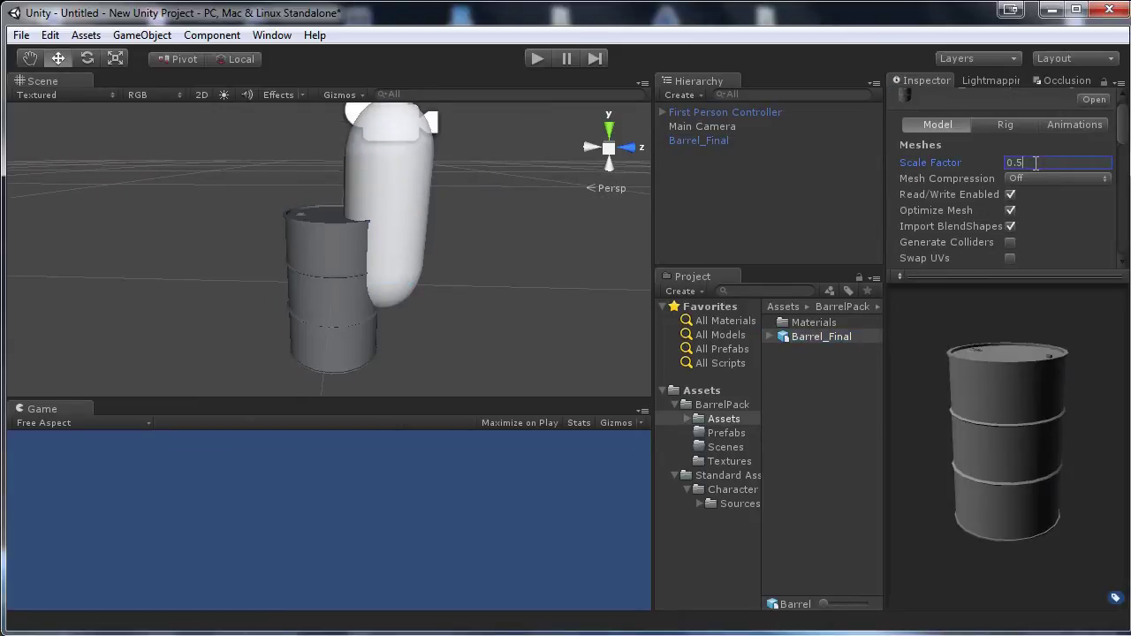
left_click_drag(1122, 121, 1119, 177)
left_click(1095, 124)
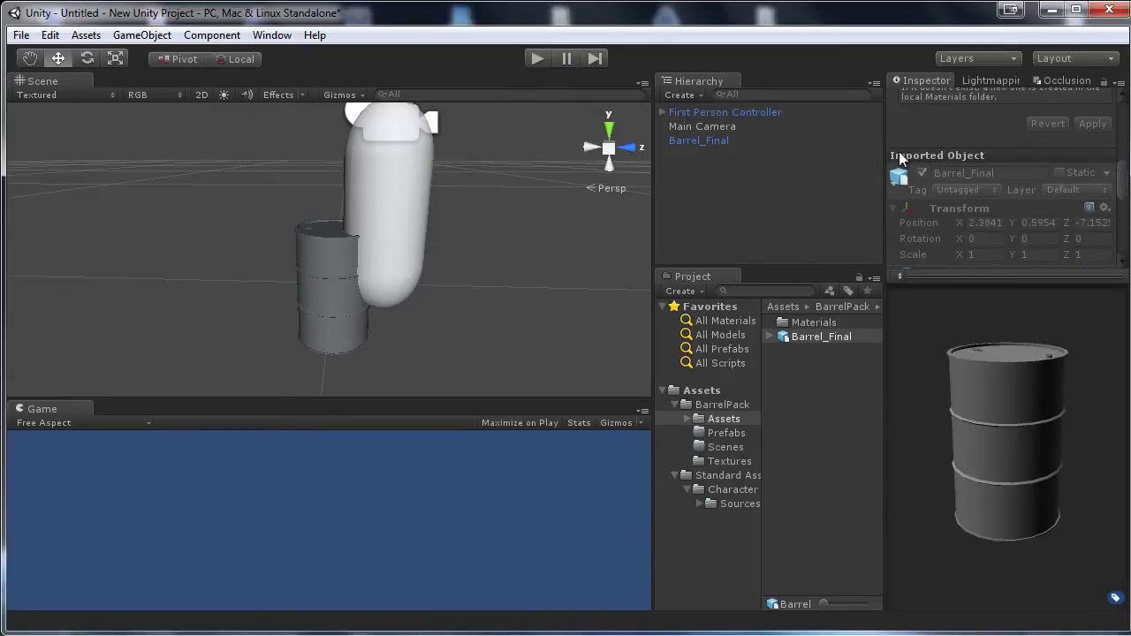
left_click_drag(189, 243, 426, 227, "alt")
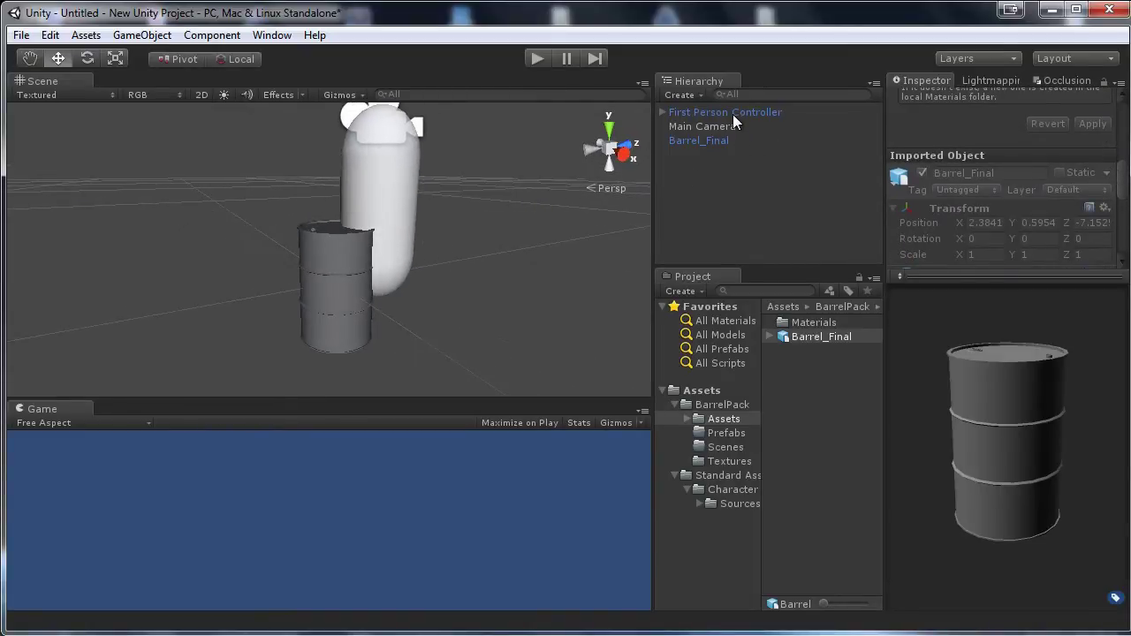
Delete the First Person Controller from the scene, collapse the Standard Assets folder and select the barrel
left_click(732, 113)
key("Delete")
left_click(695, 476)
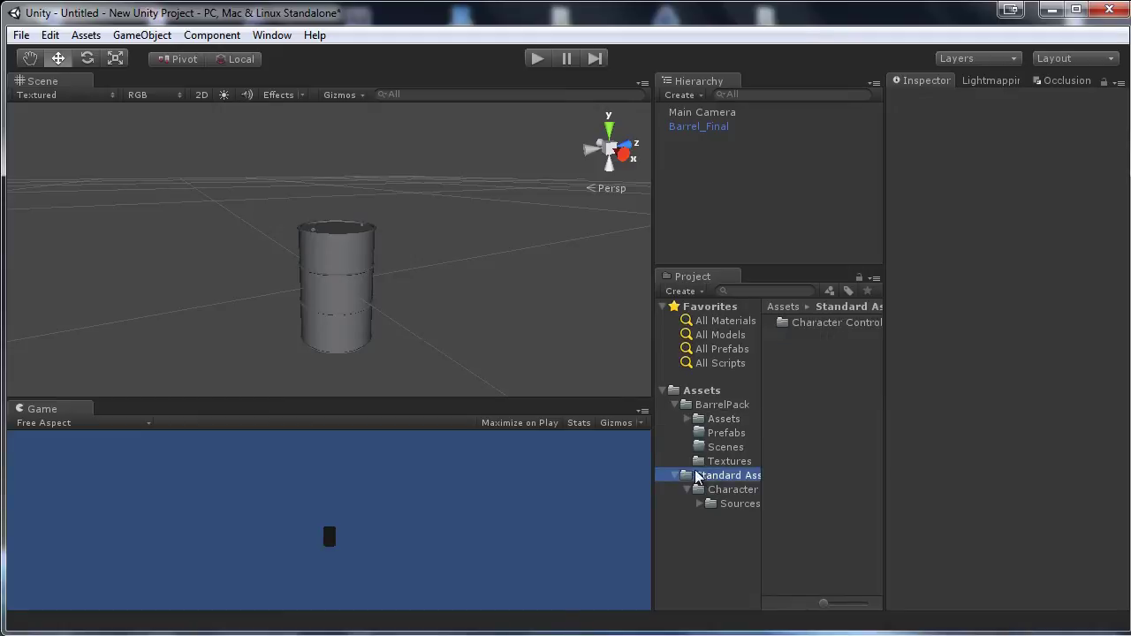
left_click(676, 475)
left_click(376, 269)
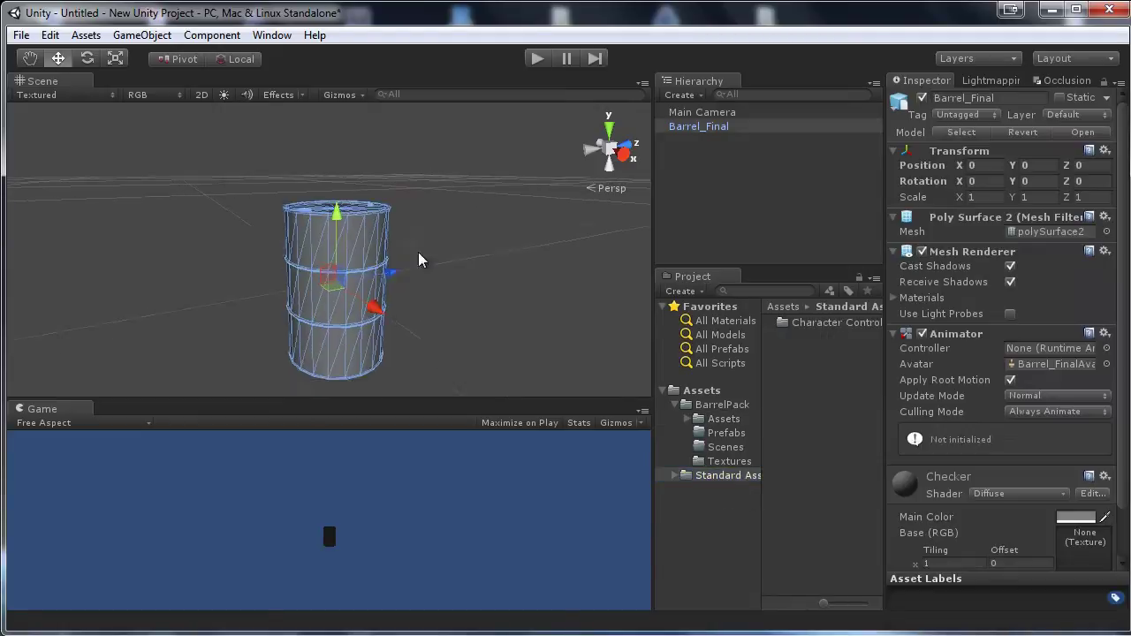
Show the Textures folder's contents and set the shader of the barrel's Checker material to Bumped Diffuse
left_click_drag(418, 252, 479, 201, "alt")
scroll(484, 216, "up", 3)
key("w")
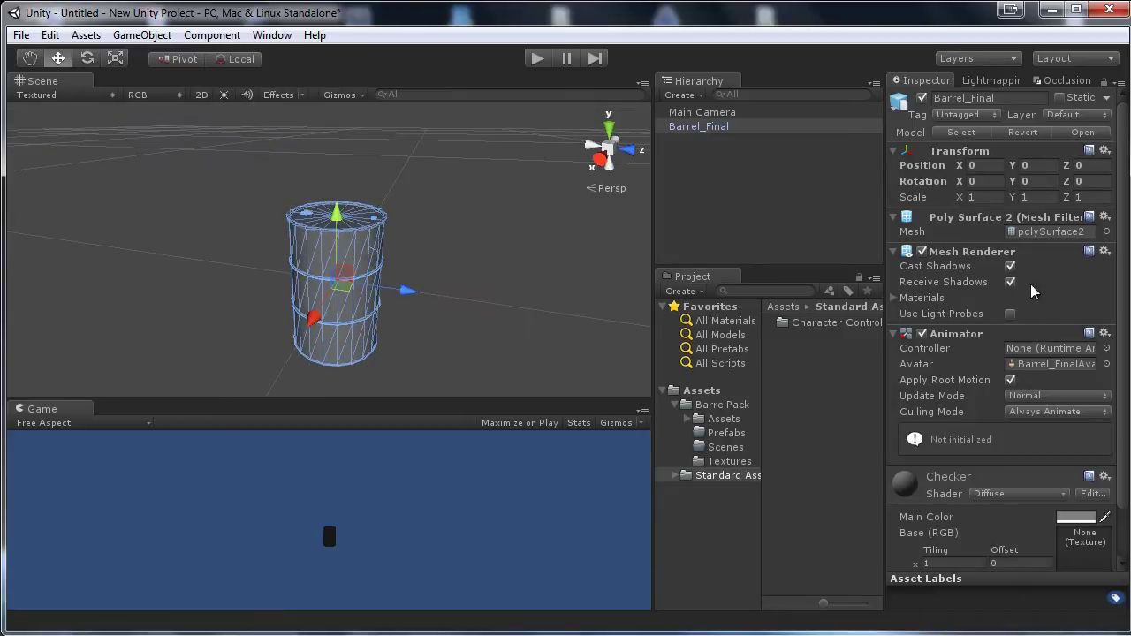
scroll(1086, 328, "down", 2)
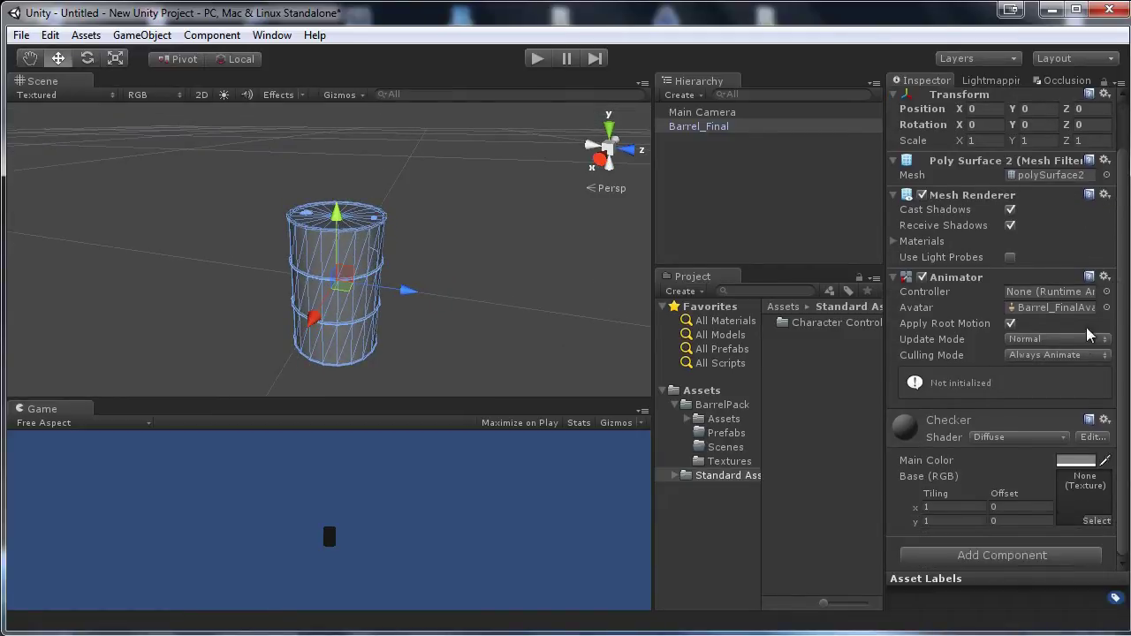
left_click(703, 462)
left_click(1035, 436)
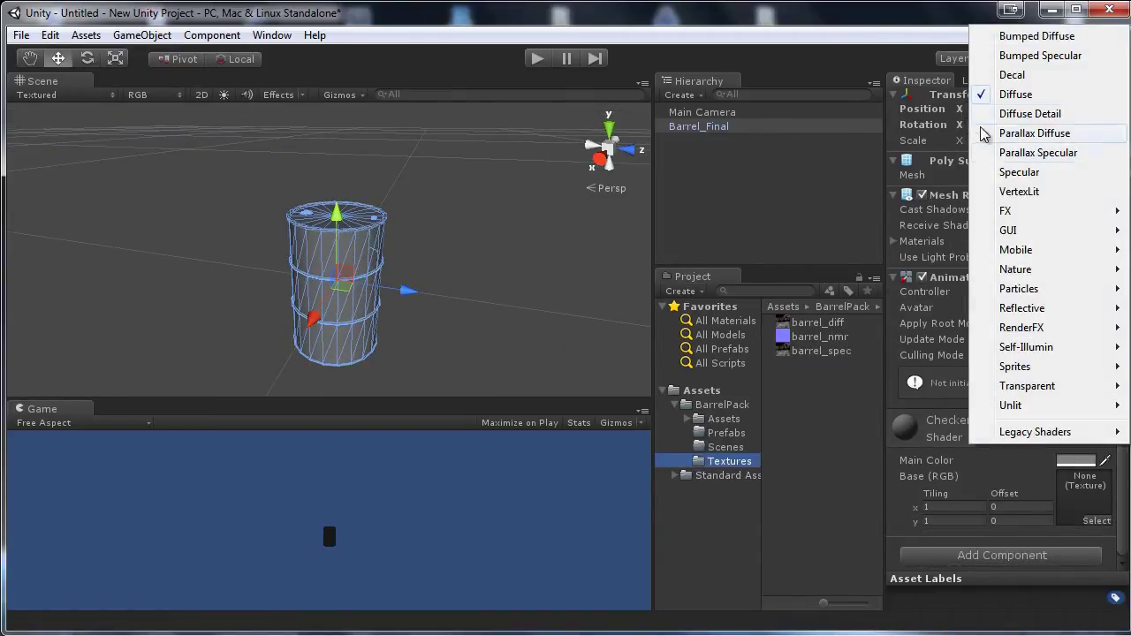
left_click(1038, 37)
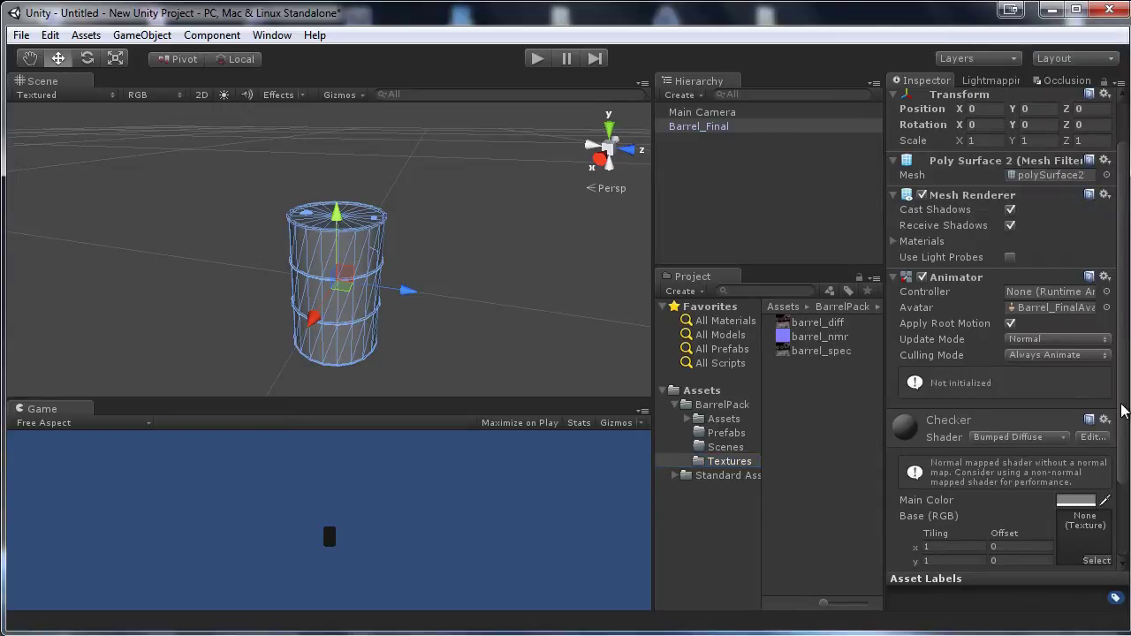
Assign barrel_diff as the Checker material's base texture and barrel_nmr as its Normalmap, fixing the latter's normal map import setting
left_click_drag(1118, 408, 1115, 489)
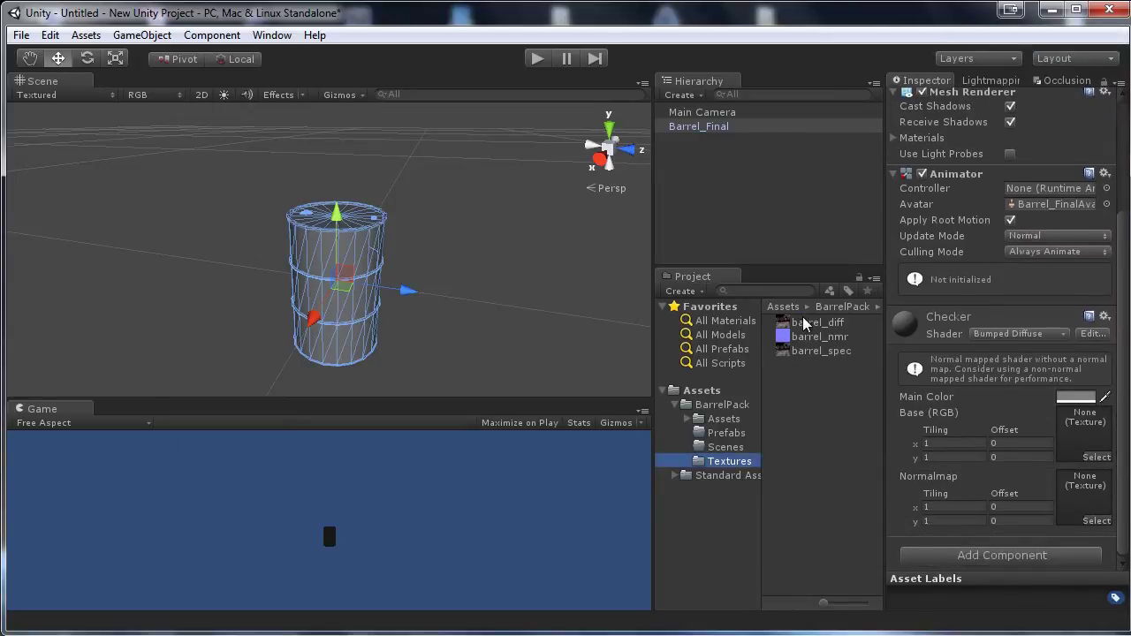
left_click_drag(802, 323, 1083, 475)
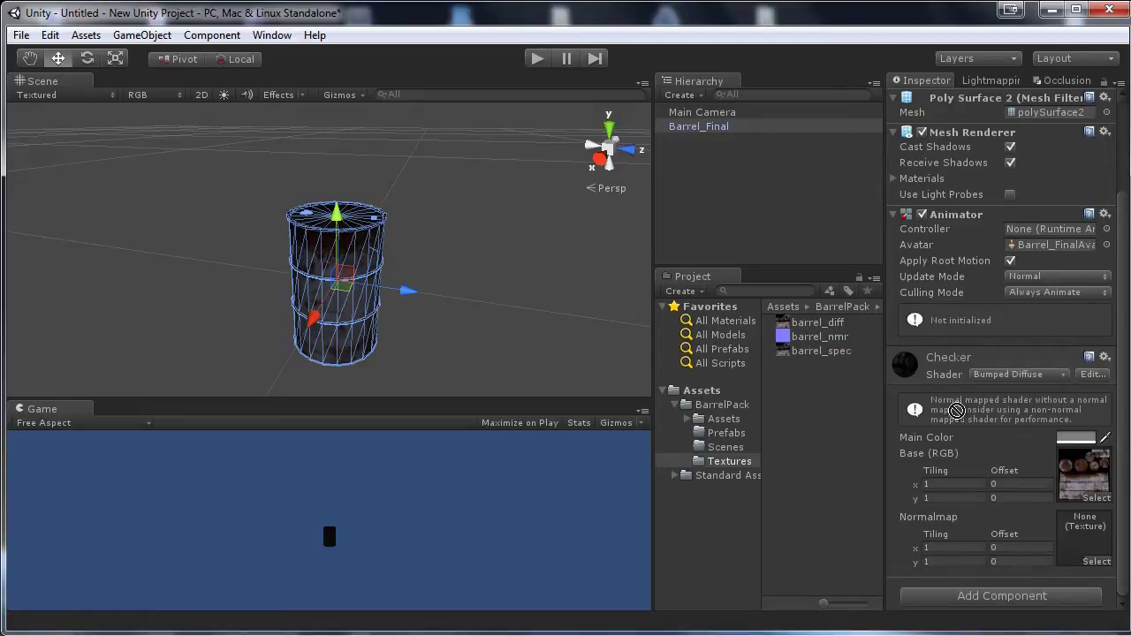
left_click_drag(956, 411, 1089, 527)
left_click(1083, 553)
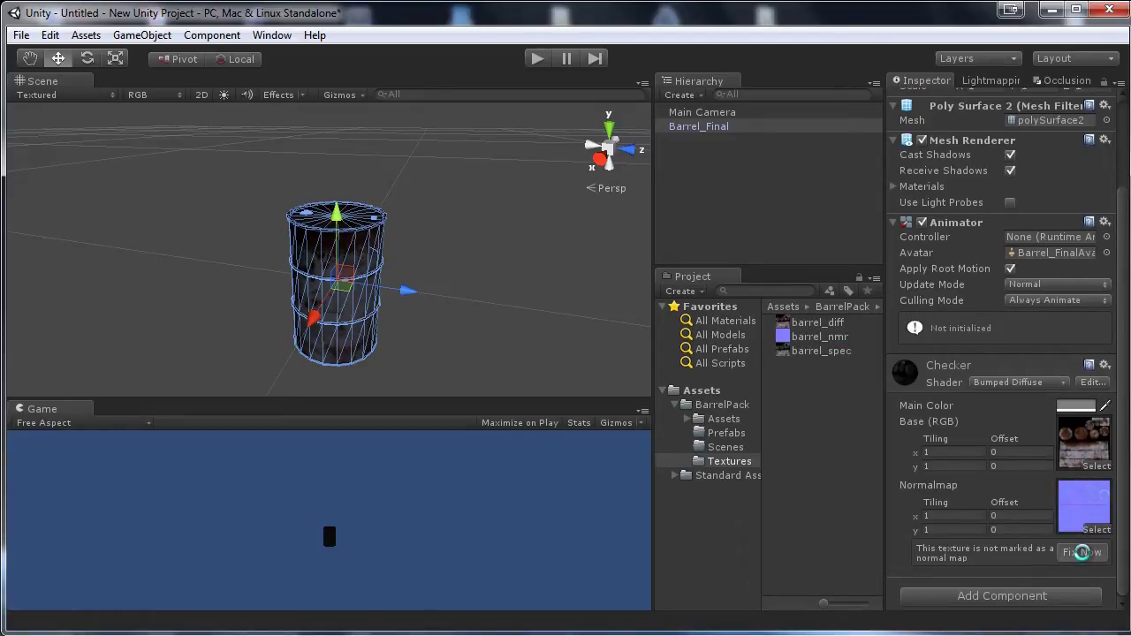
left_click(457, 218)
left_click_drag(456, 218, 230, 185, "alt")
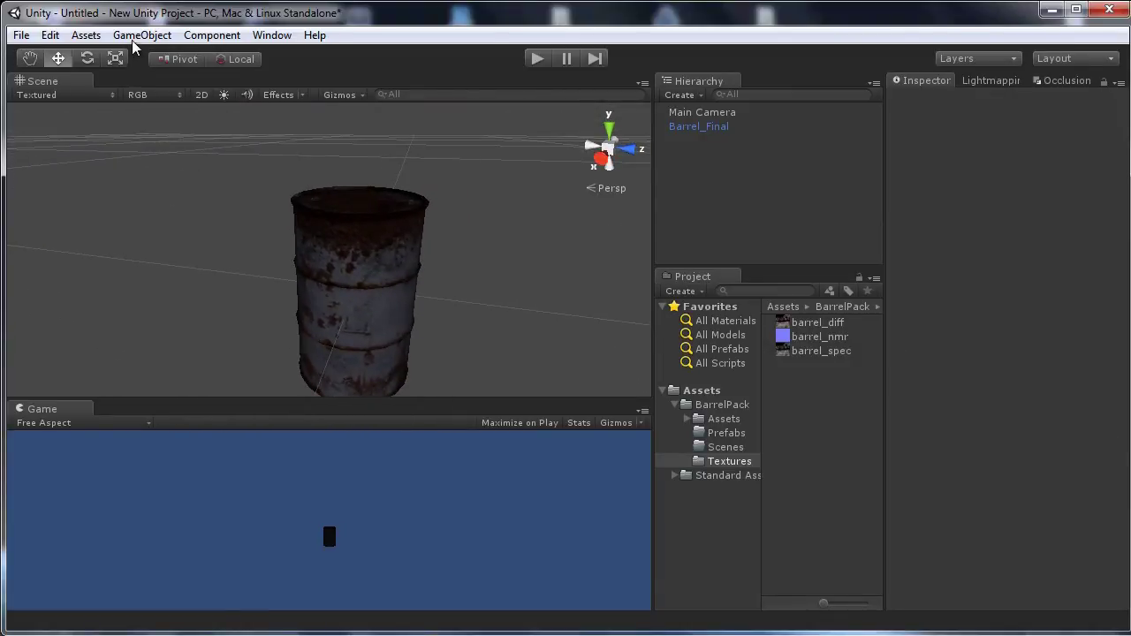
Add a directional light to the scene and move it up and away from the barrel
left_click(135, 36)
mouse_move(215, 95)
left_click(348, 206)
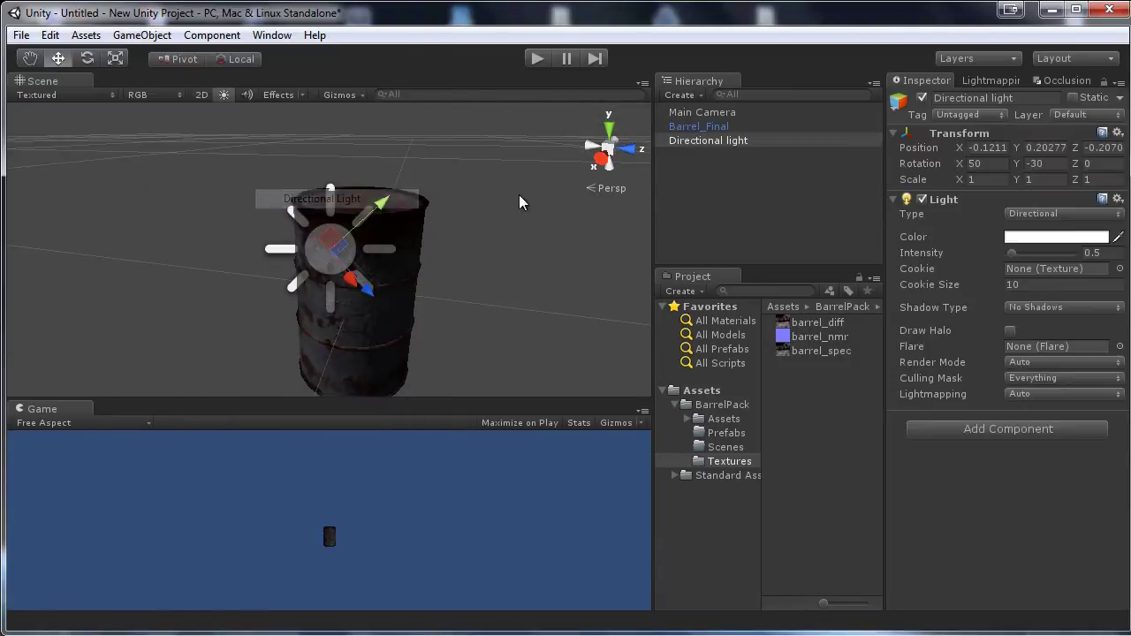
left_click_drag(369, 297, 397, 164)
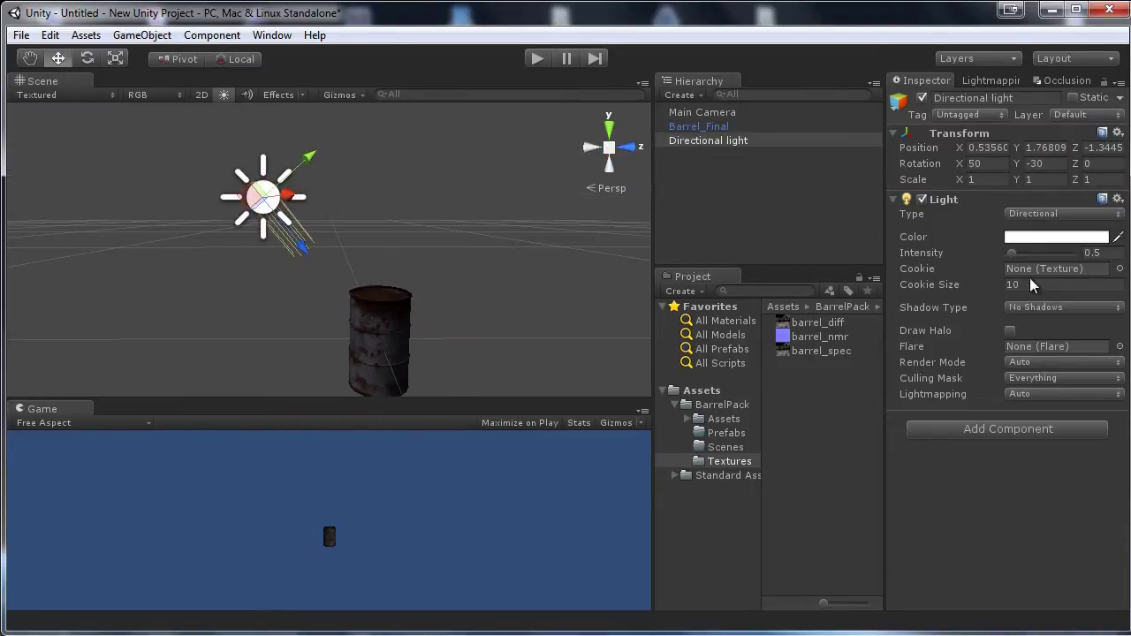
Set the directional light's intensity to 1.5 and check the barrel's lit surface from several angles
left_click_drag(1014, 253, 1021, 252)
left_click_drag(353, 282, 271, 157, "alt")
left_click_drag(529, 181, 288, 234, "alt")
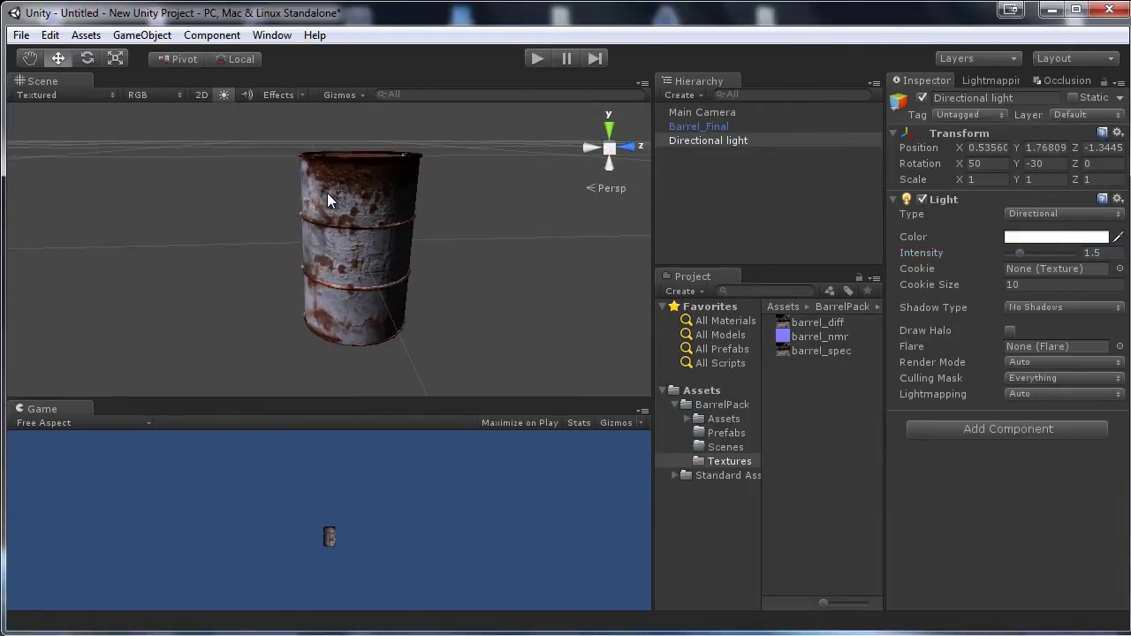
left_click(327, 202)
left_click_drag(327, 202, 480, 232, "alt")
left_click(427, 239)
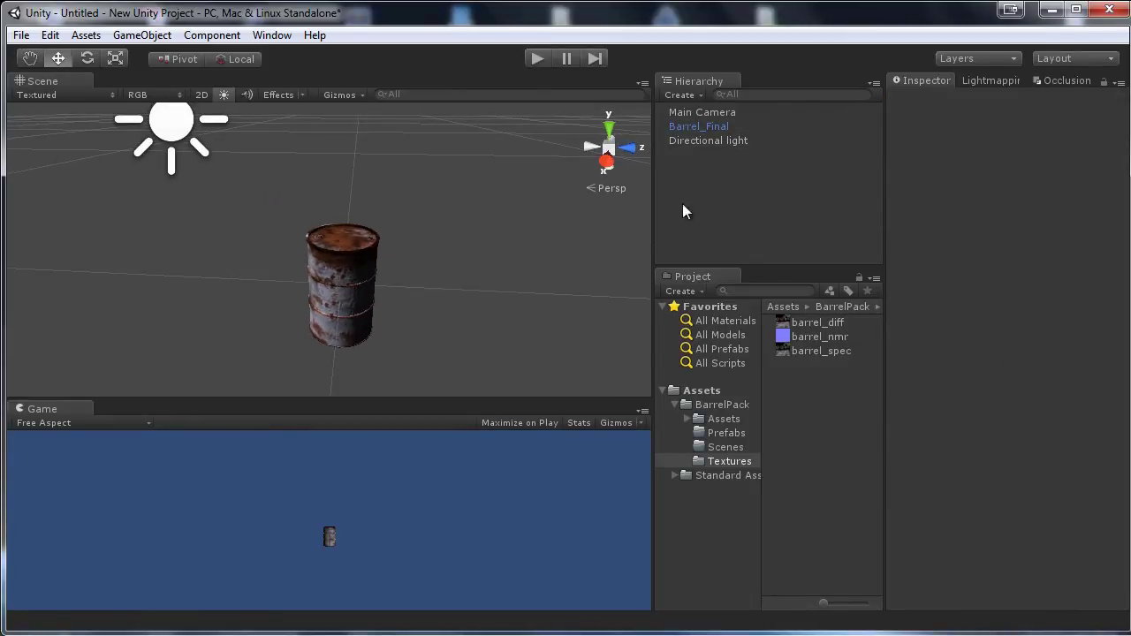
Create an empty game object and name it Assets
left_click(147, 33)
left_click(153, 53)
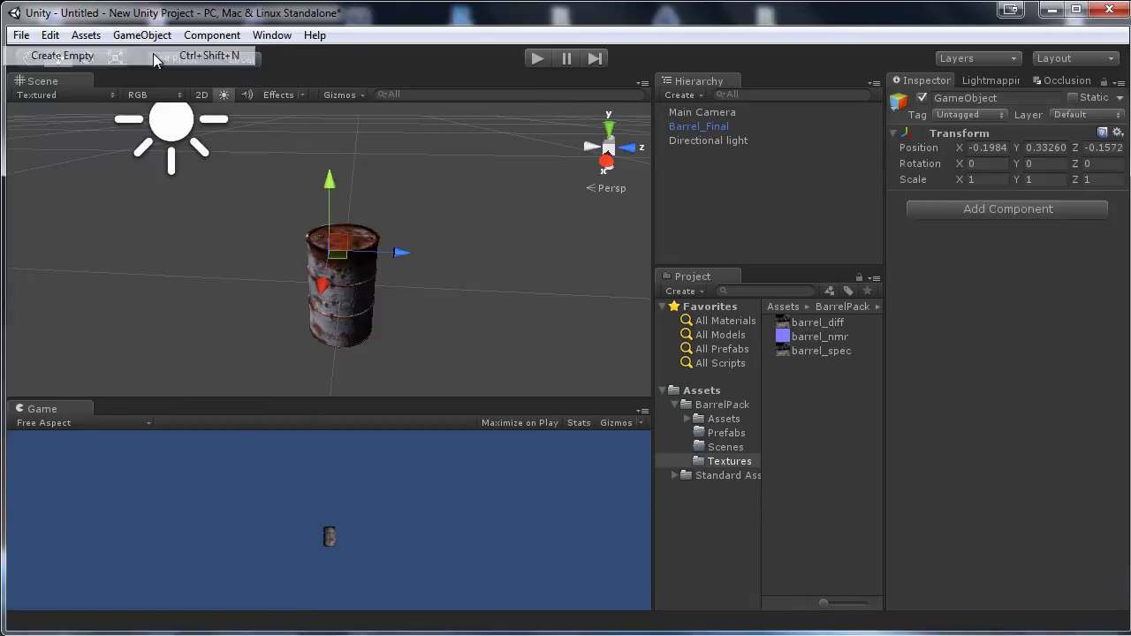
left_click(1007, 98)
type("A")
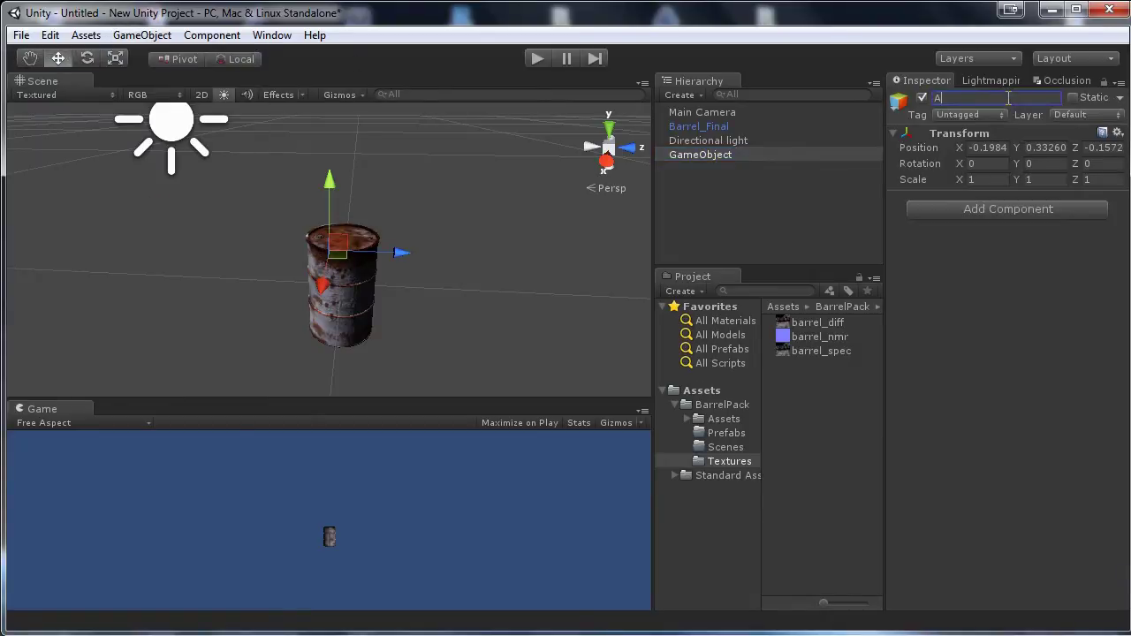
type("ssets")
key("Return")
Make Barrel_Final a child of the Assets object and focus the scene view on the barrel
left_click_drag(741, 123, 722, 151)
left_click(680, 142)
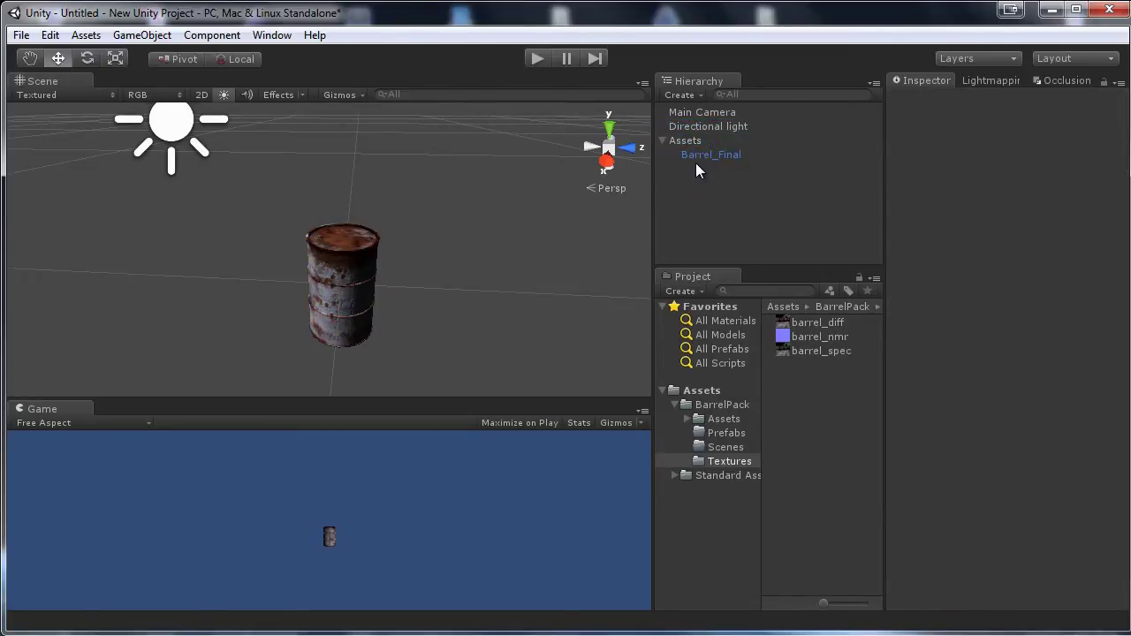
left_click(694, 154)
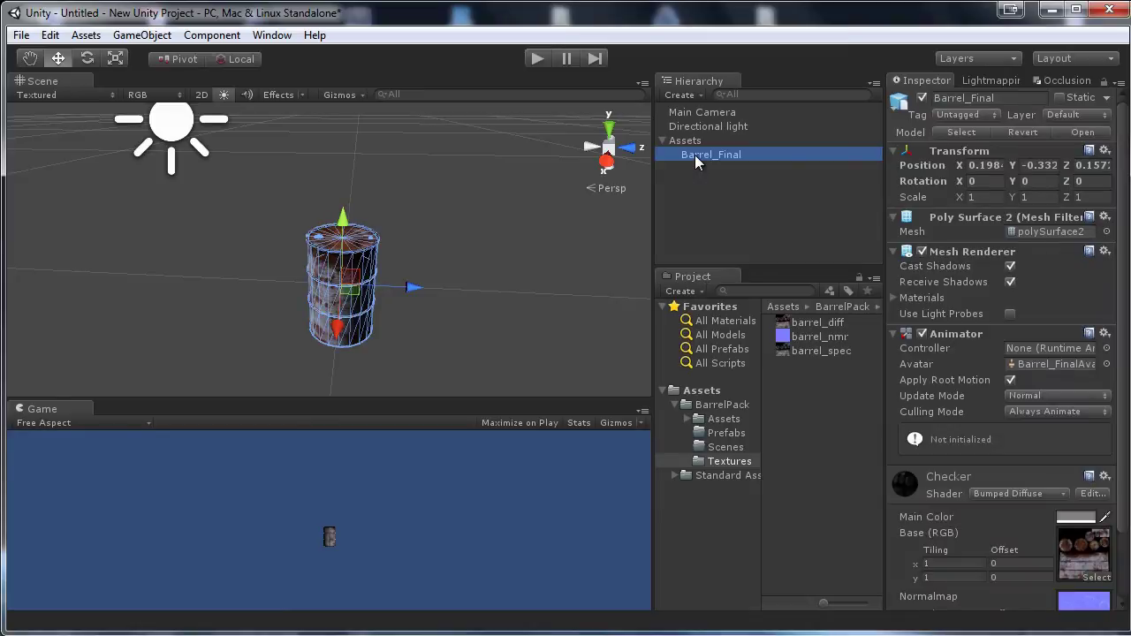
double_click(694, 155)
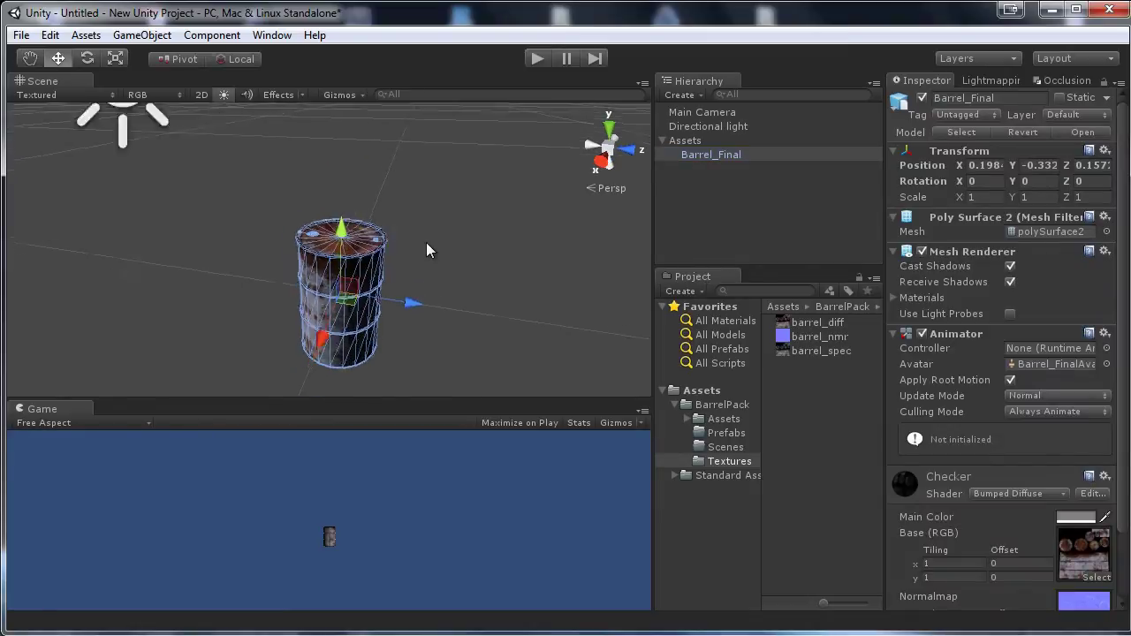
left_click_drag(442, 255, 483, 250, "alt")
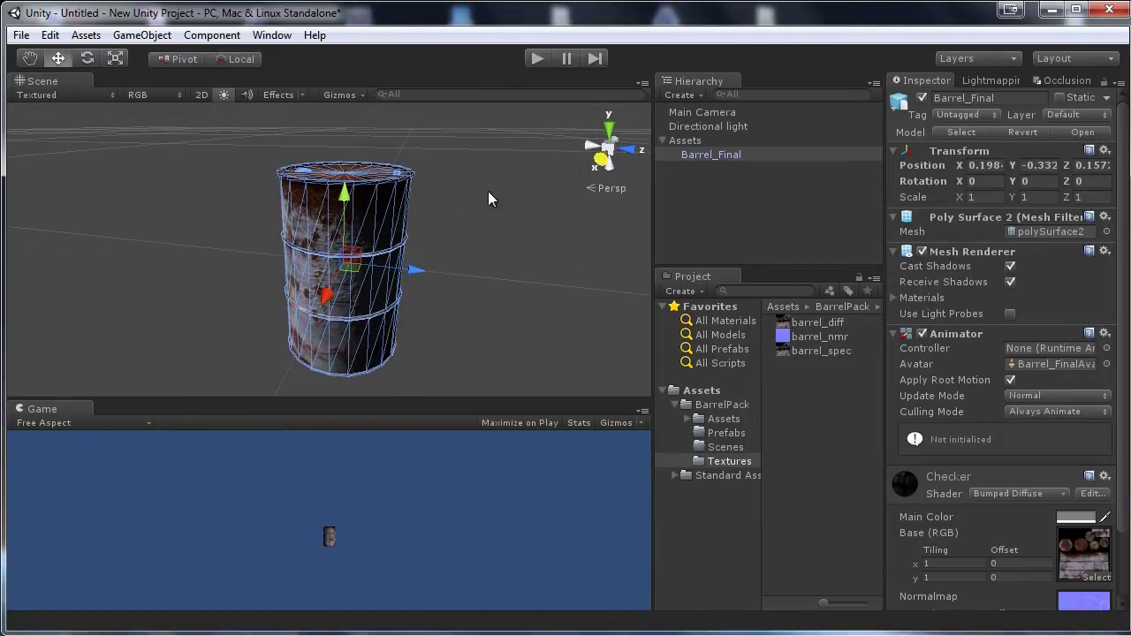
Create a prefab from the Barrel_Final scene object in the BarrelPack Prefabs folder
left_click(702, 156)
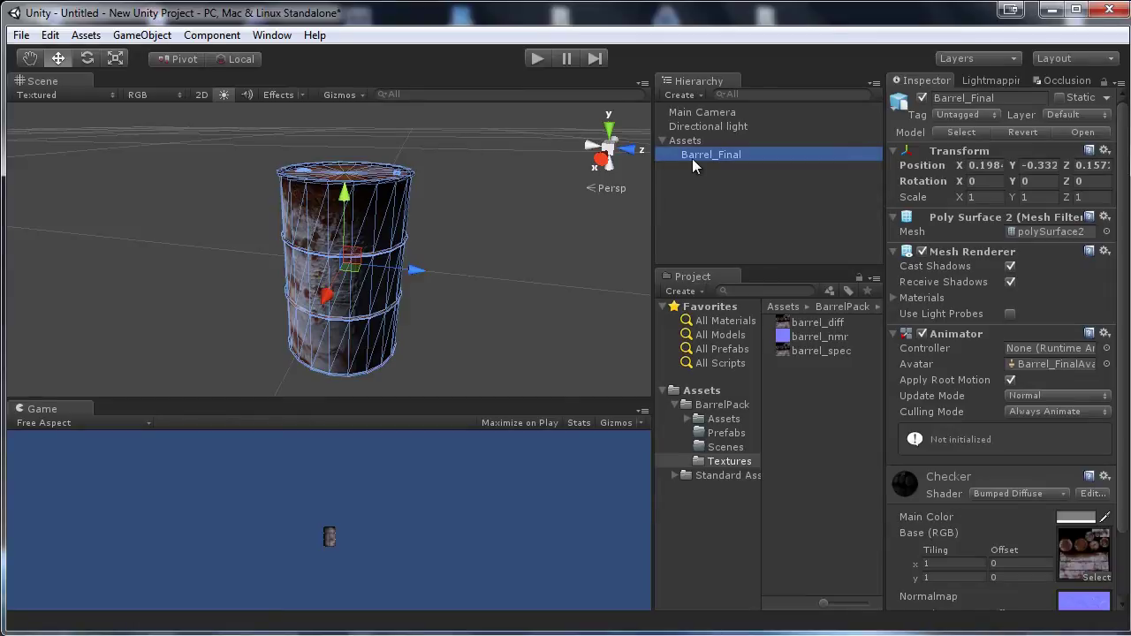
left_click(717, 433)
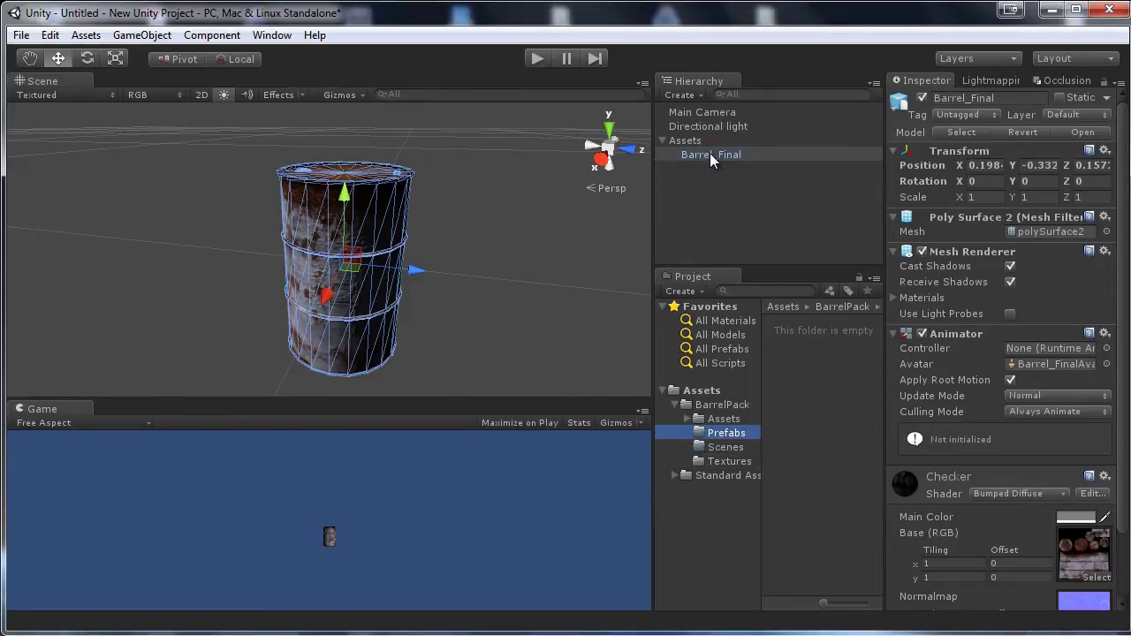
left_click_drag(710, 153, 846, 391)
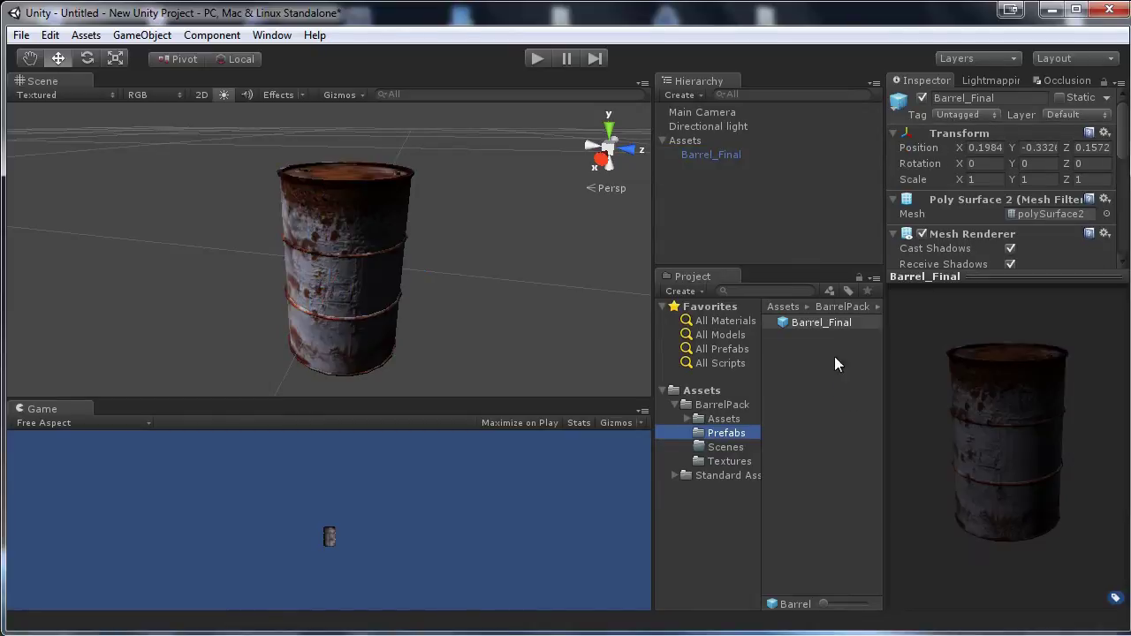
left_click(816, 322)
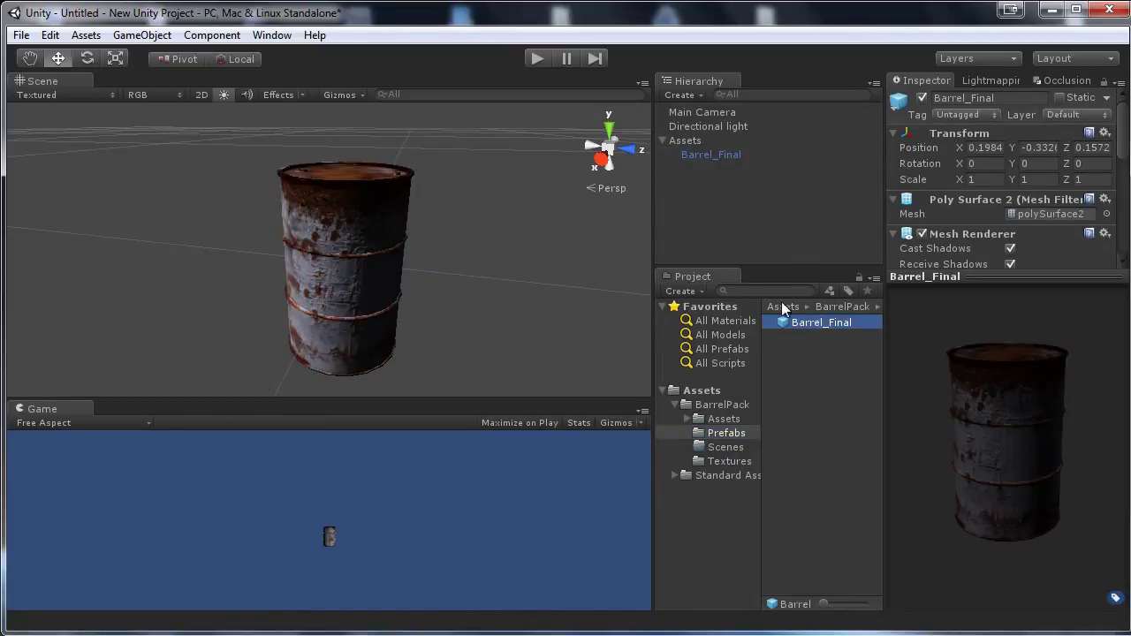
Move the Barrel_Final instance away from its original spot to a position of about X -3.118, Y 0.2, Z -4.554
middle_click_drag(618, 177, 702, 201)
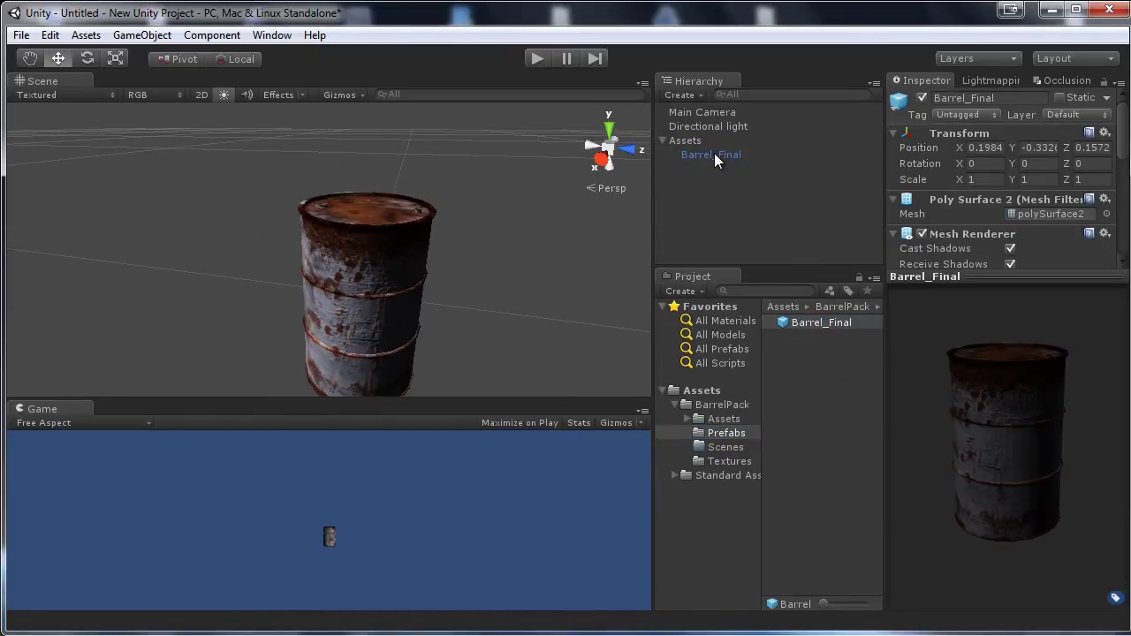
left_click(712, 154)
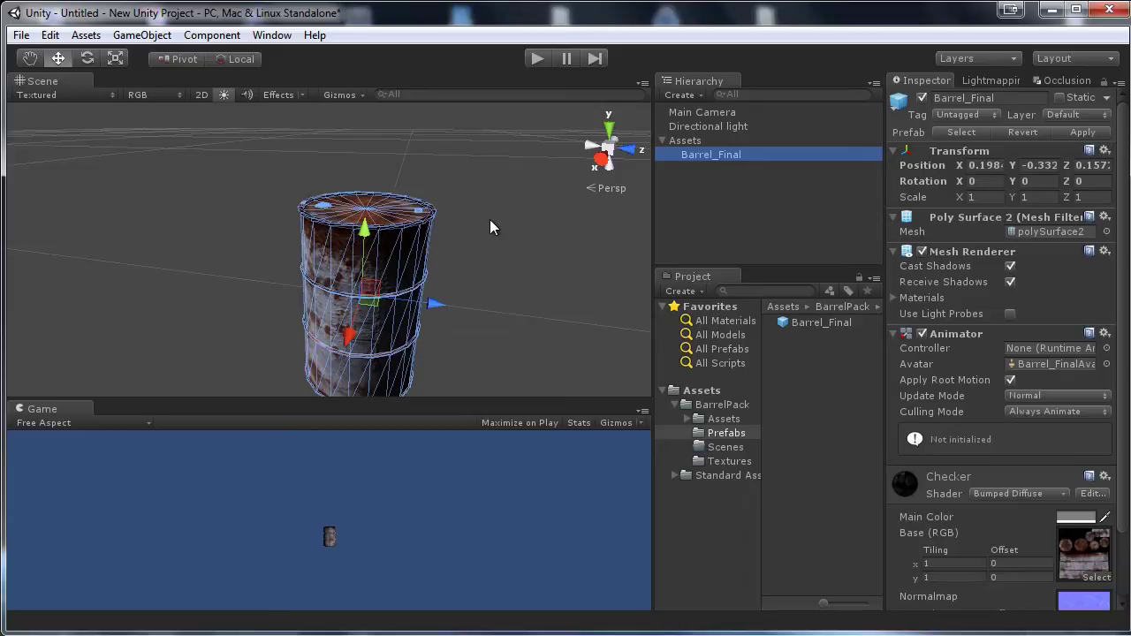
right_click_drag(490, 219, 456, 280)
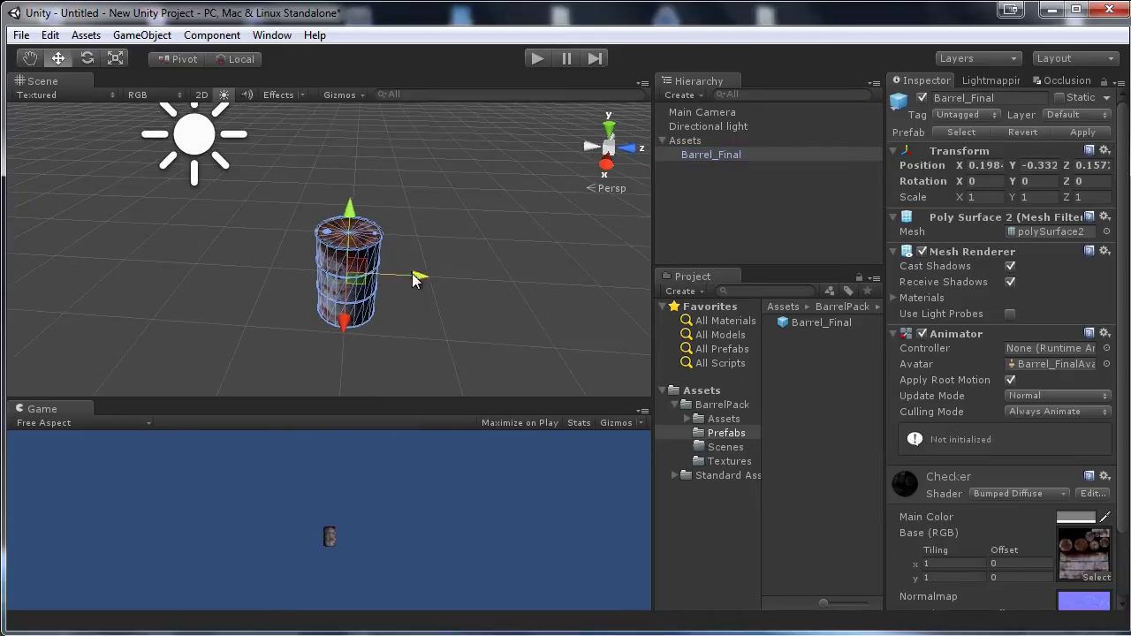
left_click_drag(415, 272, 151, 200)
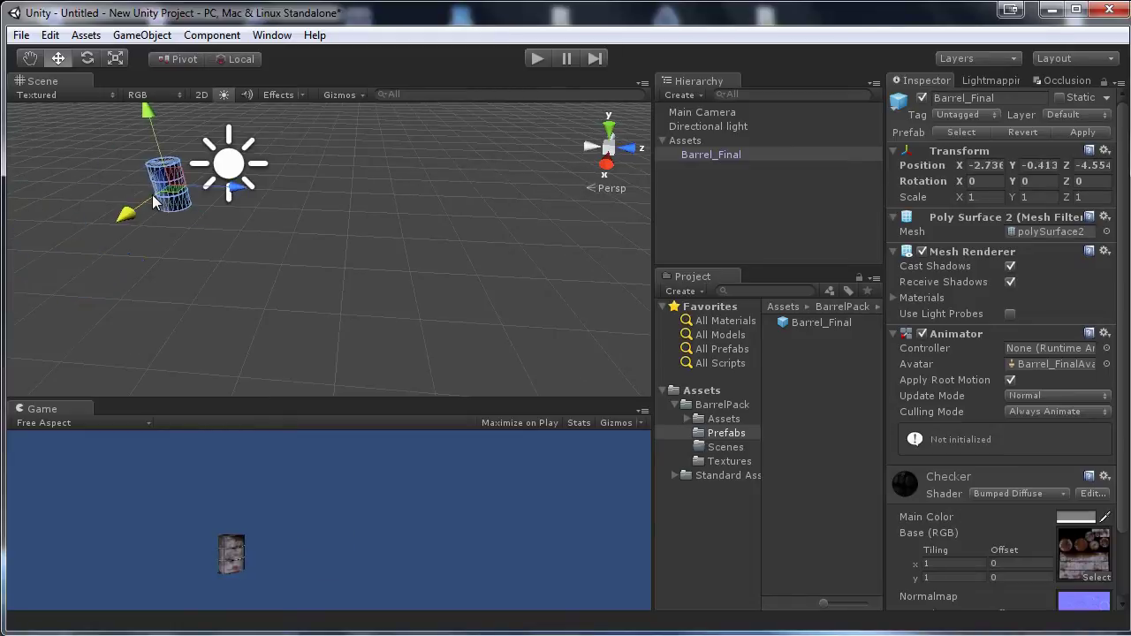
key("f")
left_click_drag(353, 221, 420, 160, "alt")
left_click_drag(331, 181, 354, 141)
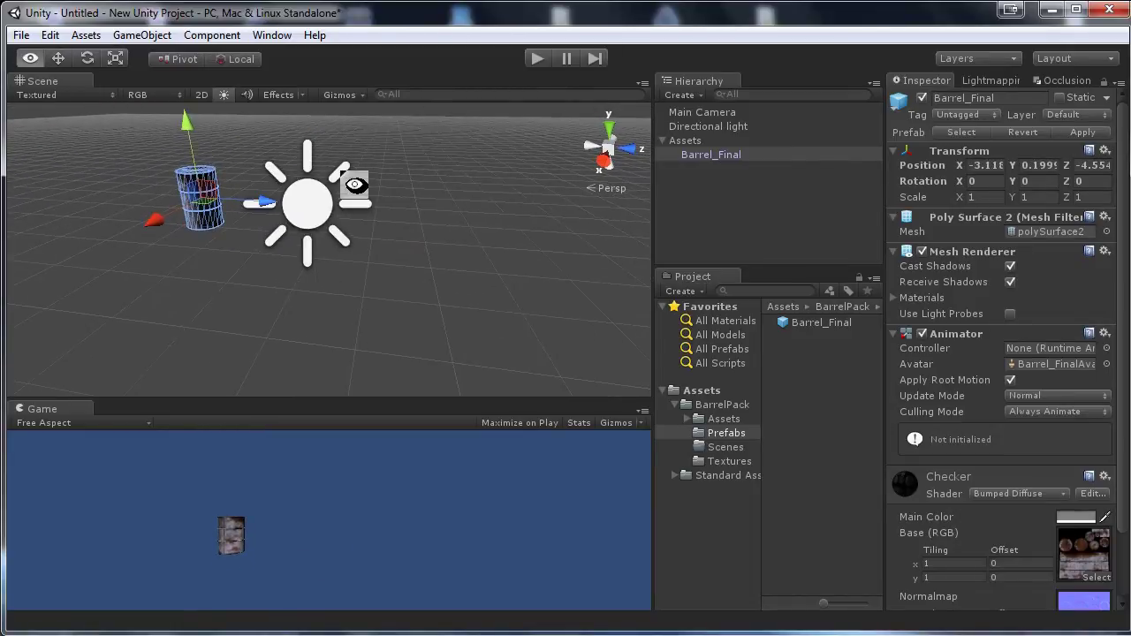
left_click_drag(354, 185, 336, 229, "alt")
left_click_drag(400, 246, 247, 227, "alt")
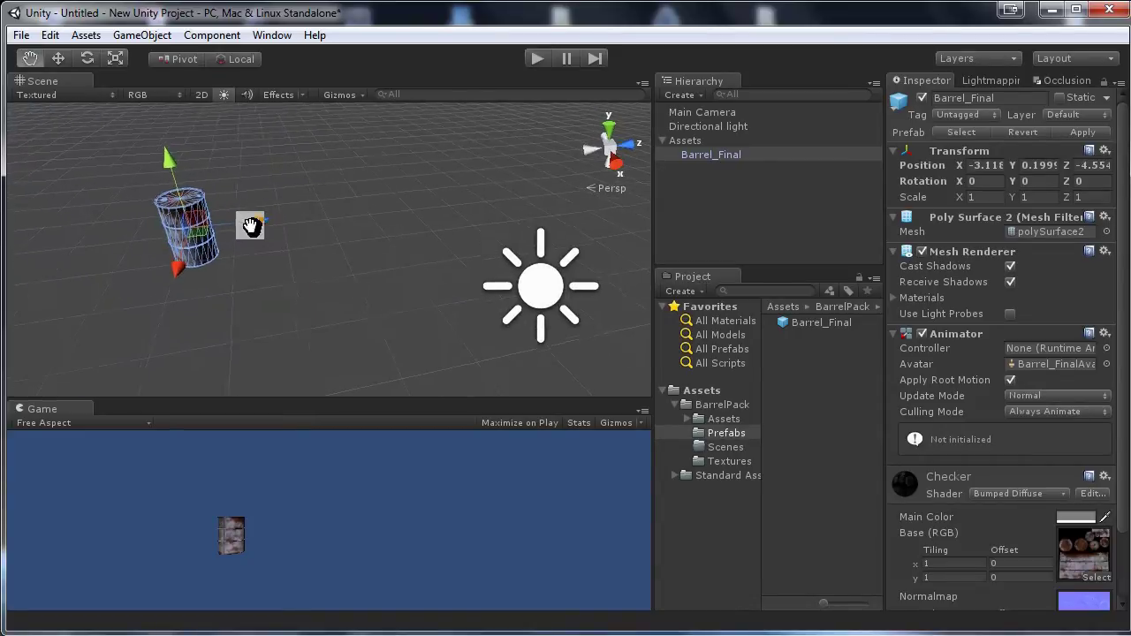
key("f")
key("w")
left_click_drag(384, 197, 222, 133, "alt")
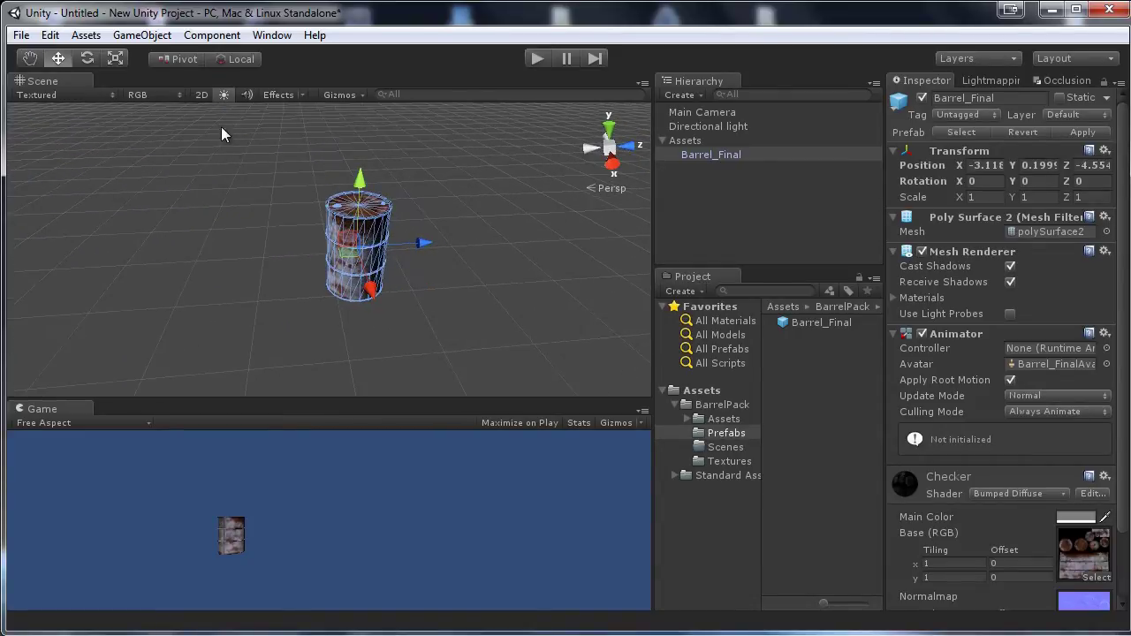
Break the prefab instance link of the Barrel_Final object under Assets
left_click(146, 36)
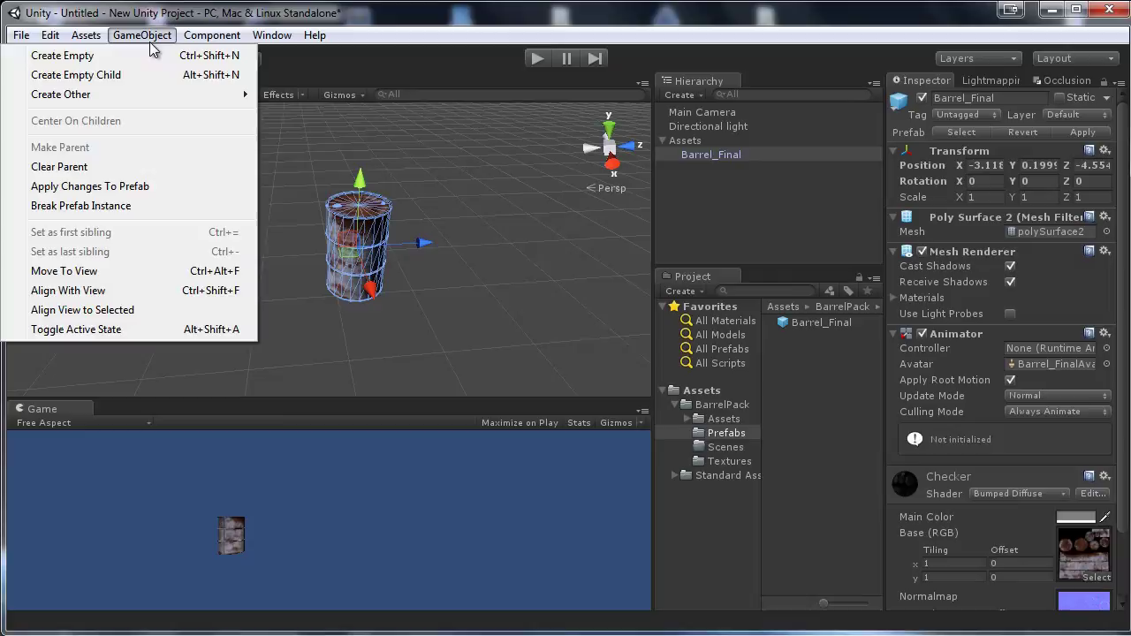
left_click(126, 206)
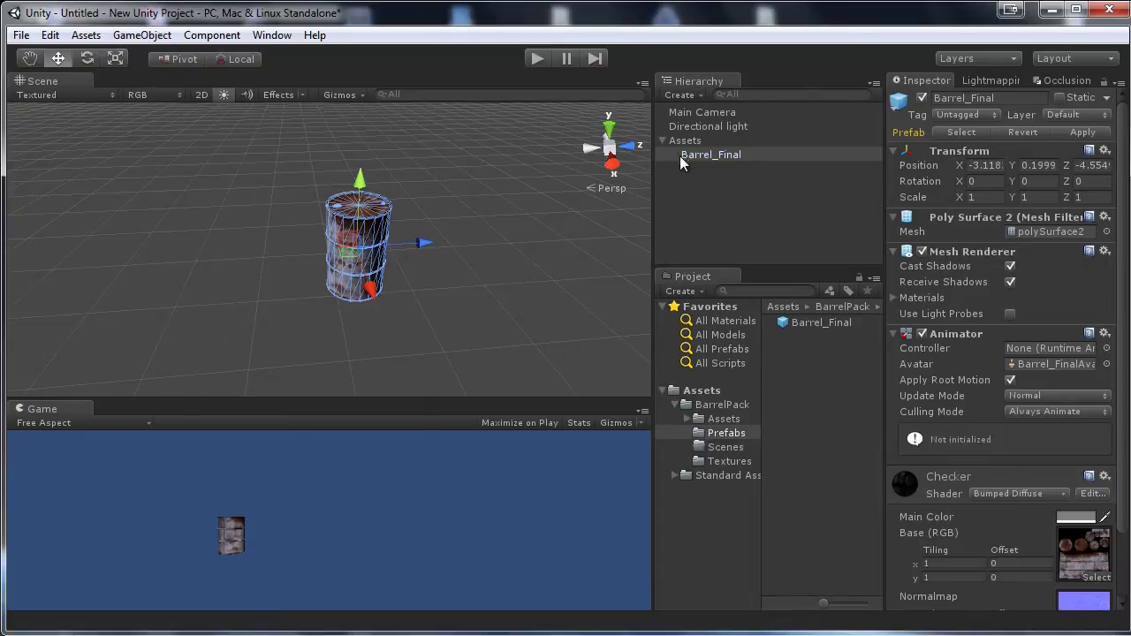
left_click(710, 160)
left_click(712, 157)
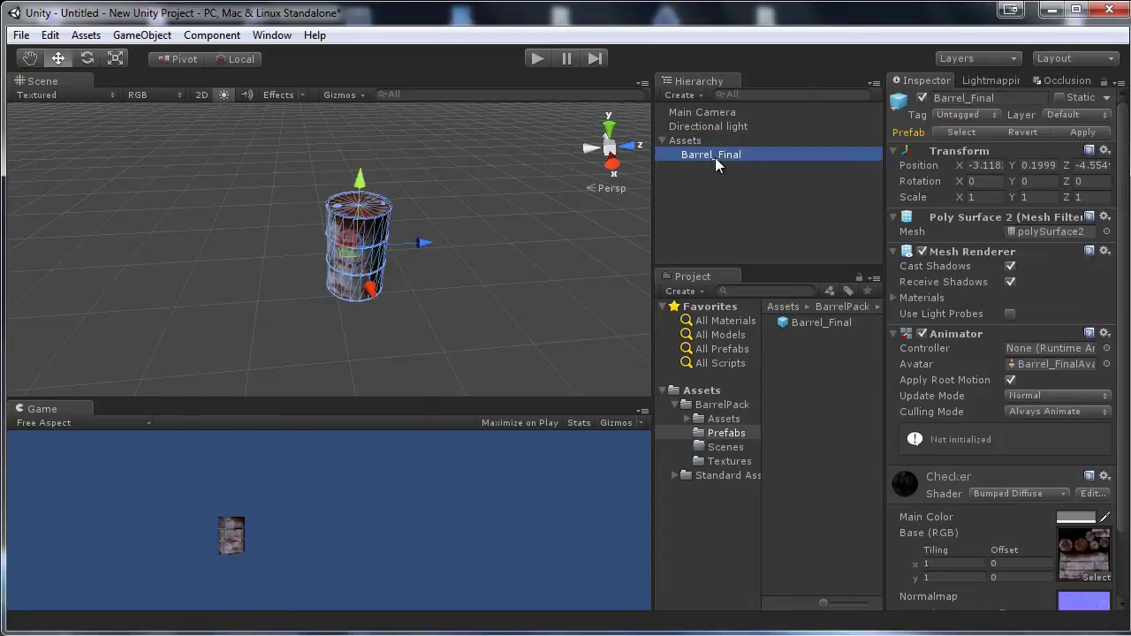
Reset the Transform of the Barrel_Final prefab in the Prefabs folder
left_click(805, 323)
left_click(1108, 132)
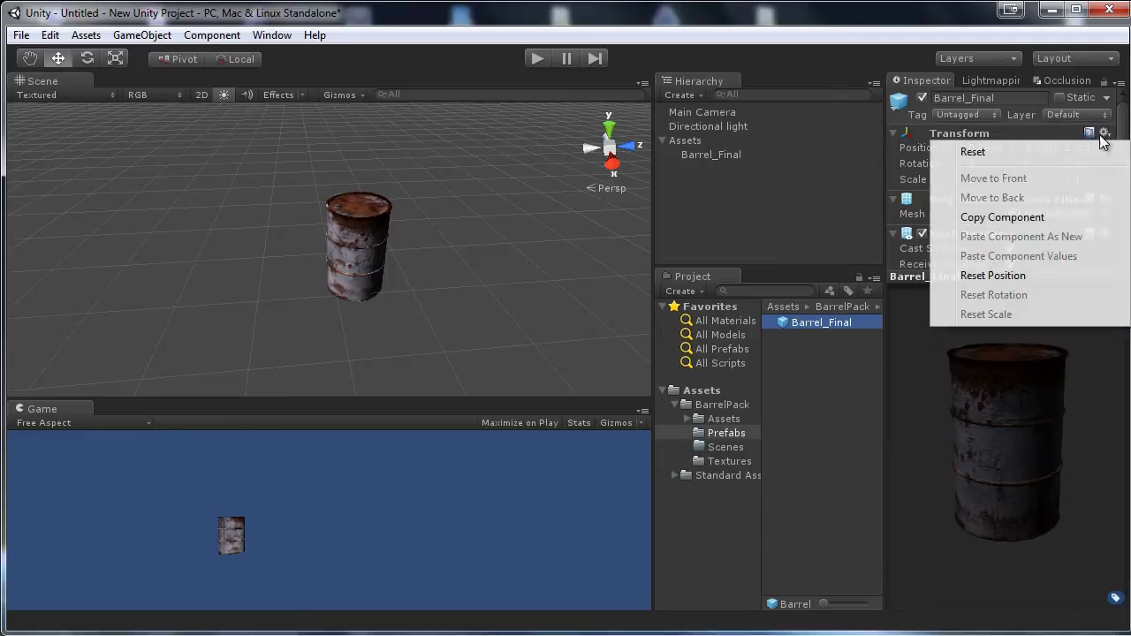
left_click(992, 154)
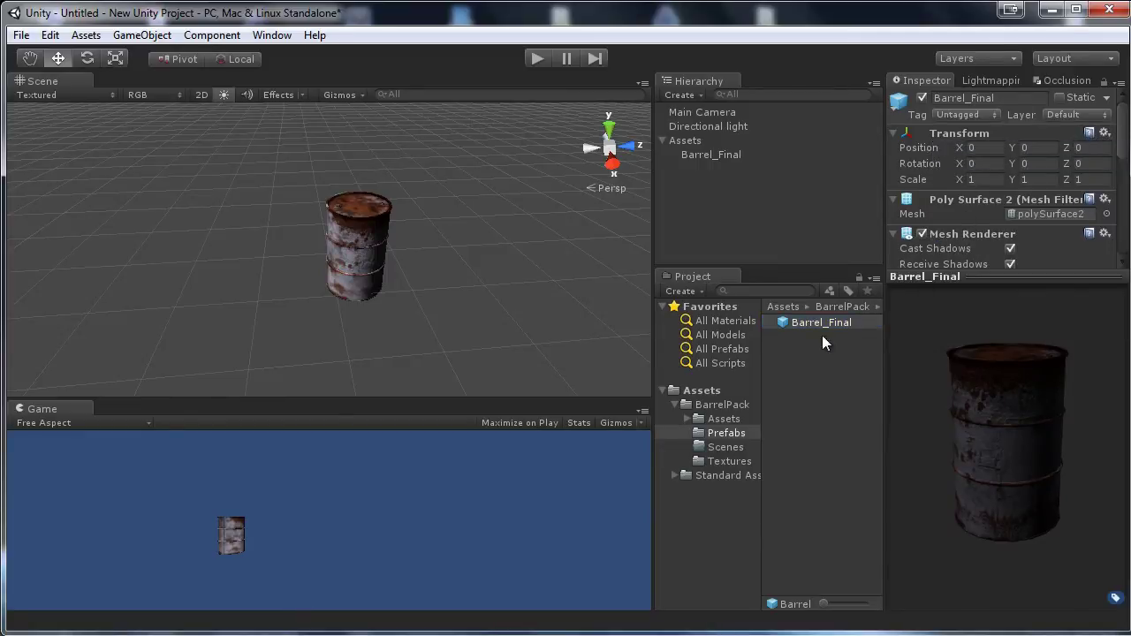
Add a new instance of the Barrel_Final prefab to the scene hierarchy and focus on it
left_click_drag(713, 248, 684, 220)
double_click(686, 170)
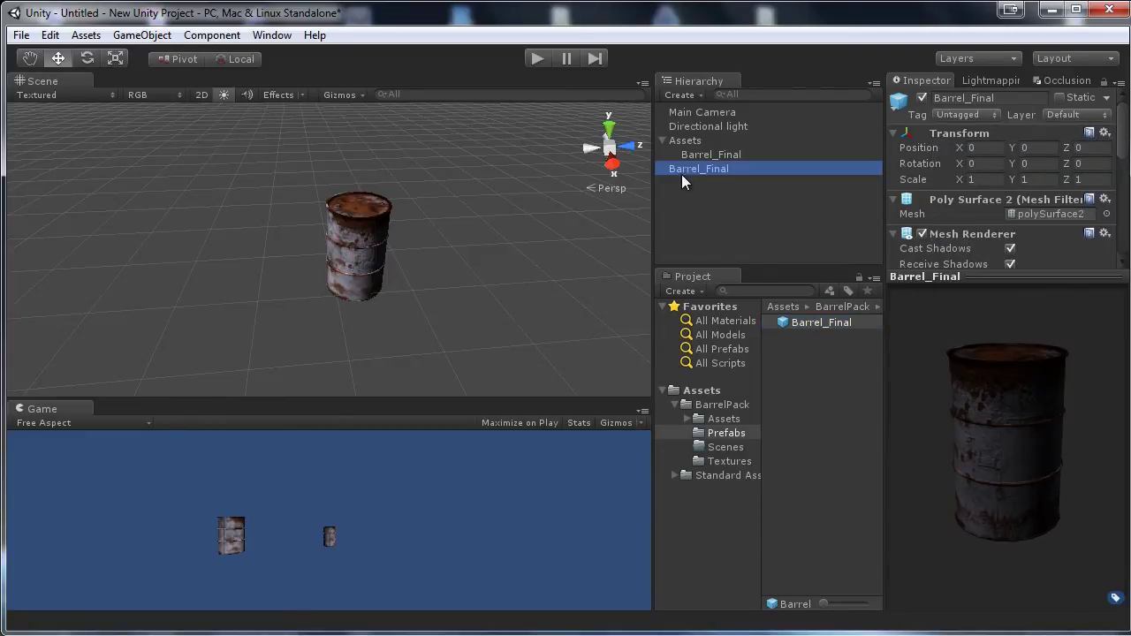
Delete the old Barrel_Final under the Assets object and parent the new Barrel_Final prefab instance to Assets in its place
left_click_drag(543, 198, 564, 172, "alt")
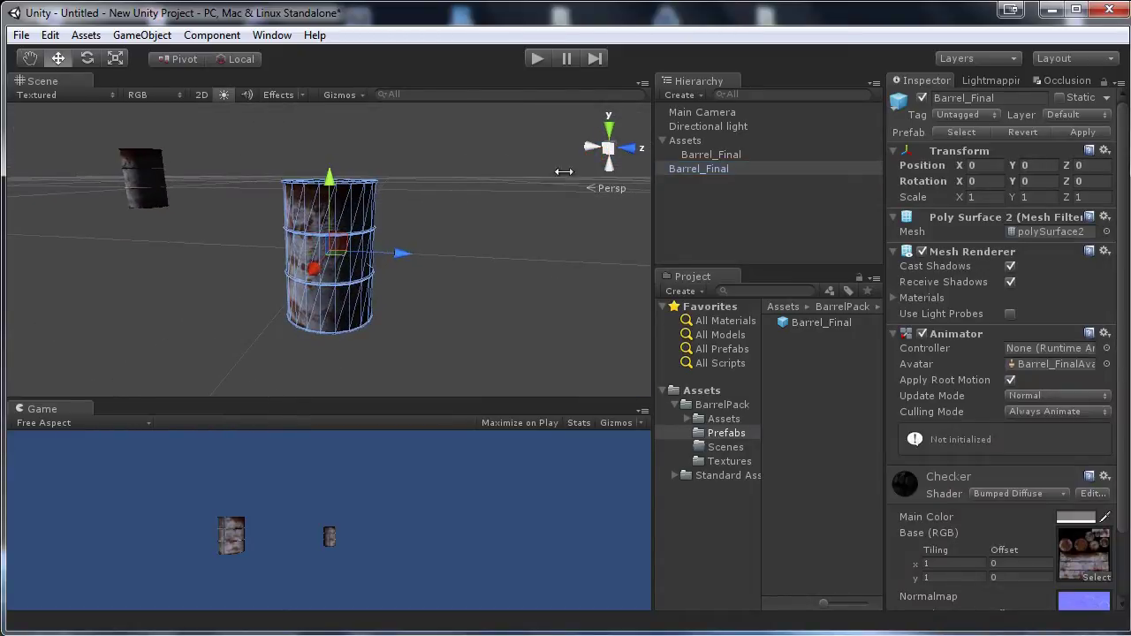
left_click(713, 153)
key("Delete")
left_click_drag(708, 156, 710, 143)
left_click_drag(389, 310, 407, 280, "alt")
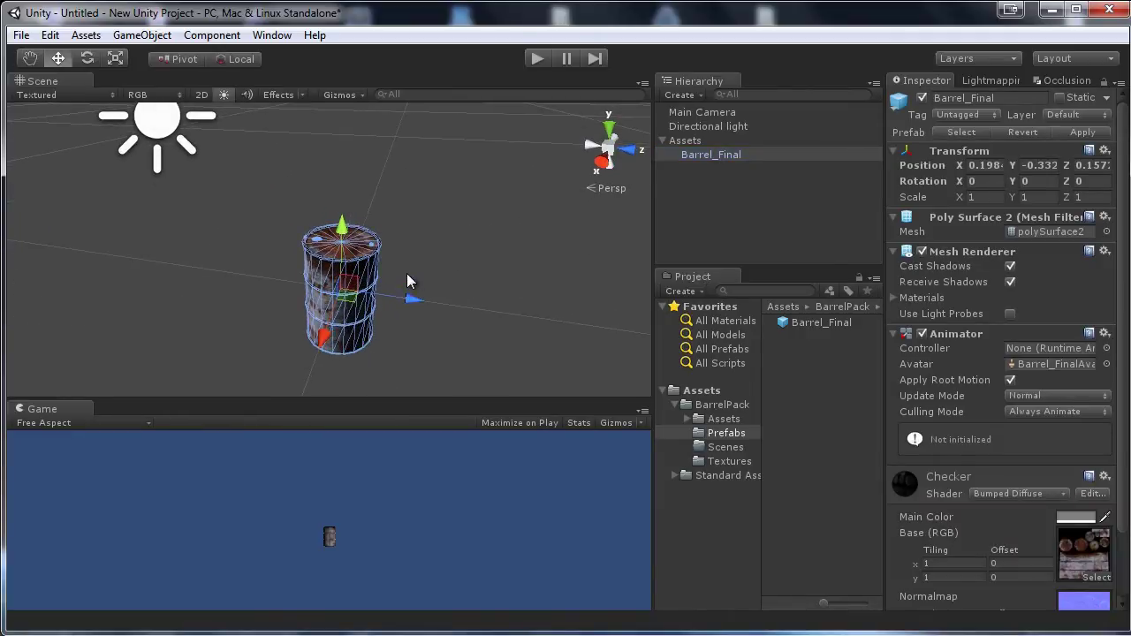
left_click_drag(245, 258, 404, 252, "alt")
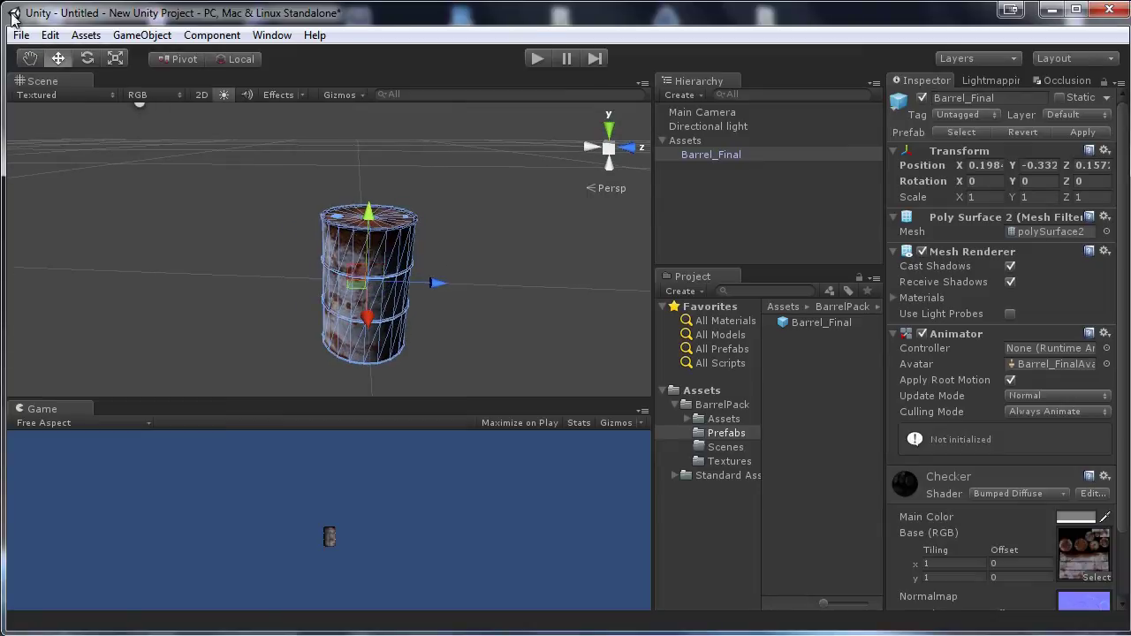
Save the current scene as "Scene" in the project's BarrelPack/Scenes folder
left_click(21, 35)
left_click(66, 103)
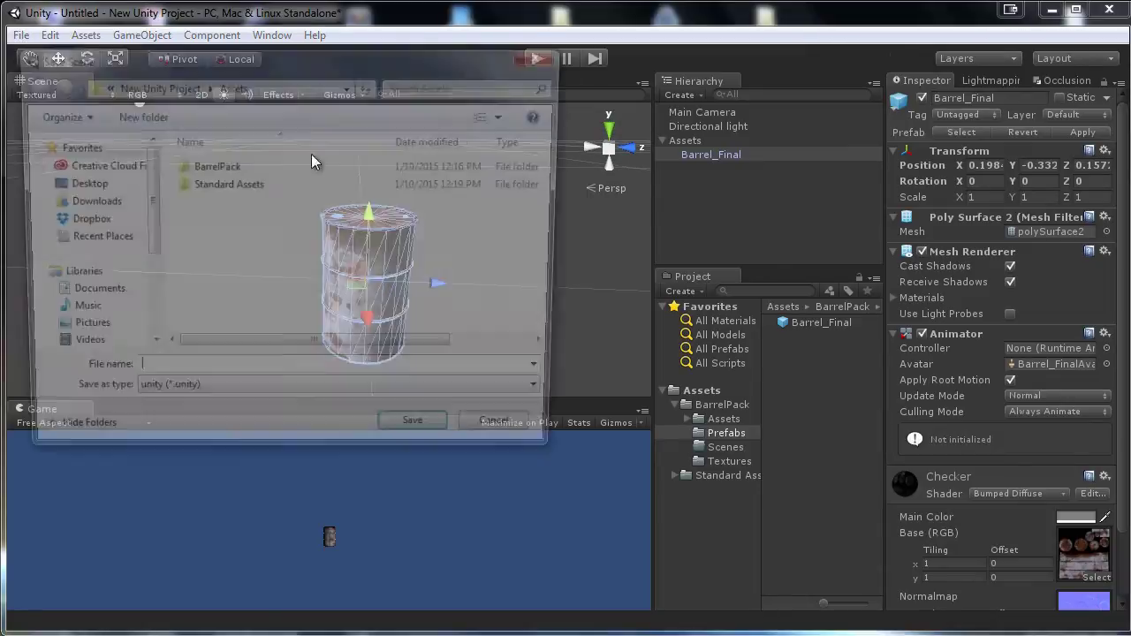
double_click(218, 166)
double_click(209, 203)
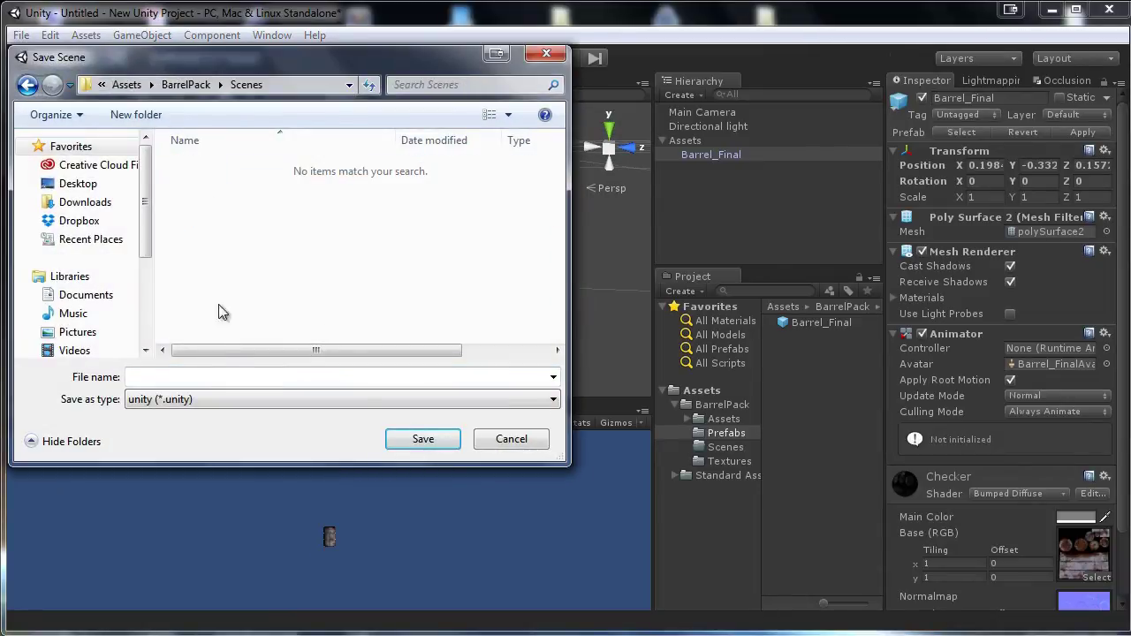
left_click(212, 383)
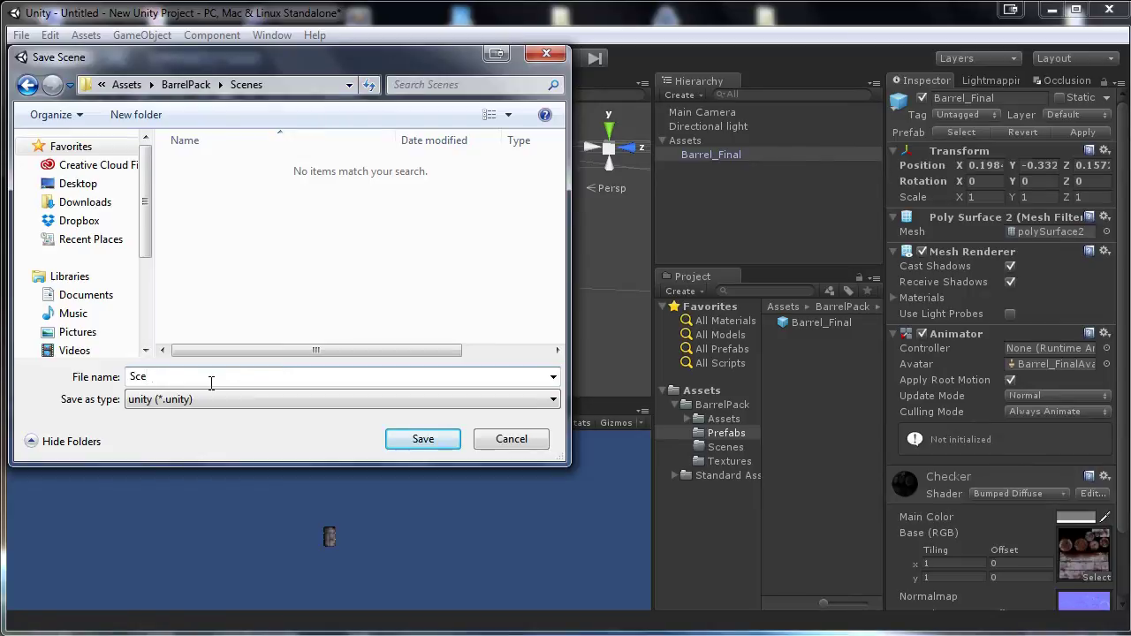
type("ne")
key("Return")
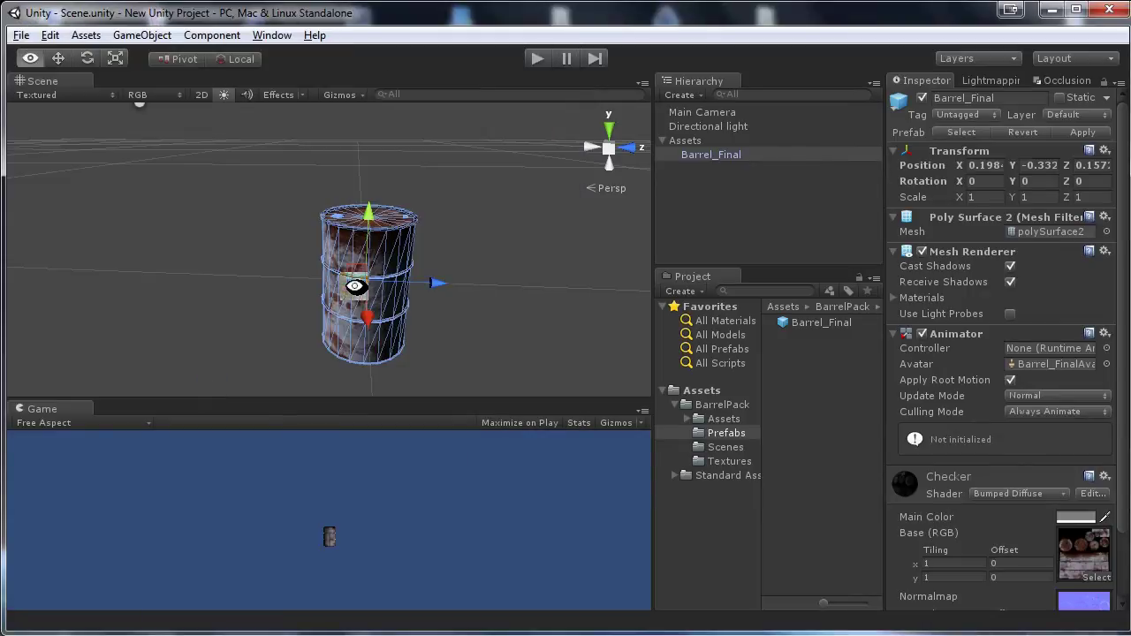
Widen the Hierarchy and Project area and its folder tree so the full folder names fit
mouse_move(361, 282)
left_mouse_down("alt")
mouse_move(391, 324)
mouse_move(360, 303)
mouse_move(425, 295)
mouse_move(434, 271)
mouse_move(452, 271)
mouse_move(371, 202)
mouse_move(360, 278)
left_mouse_up("alt")
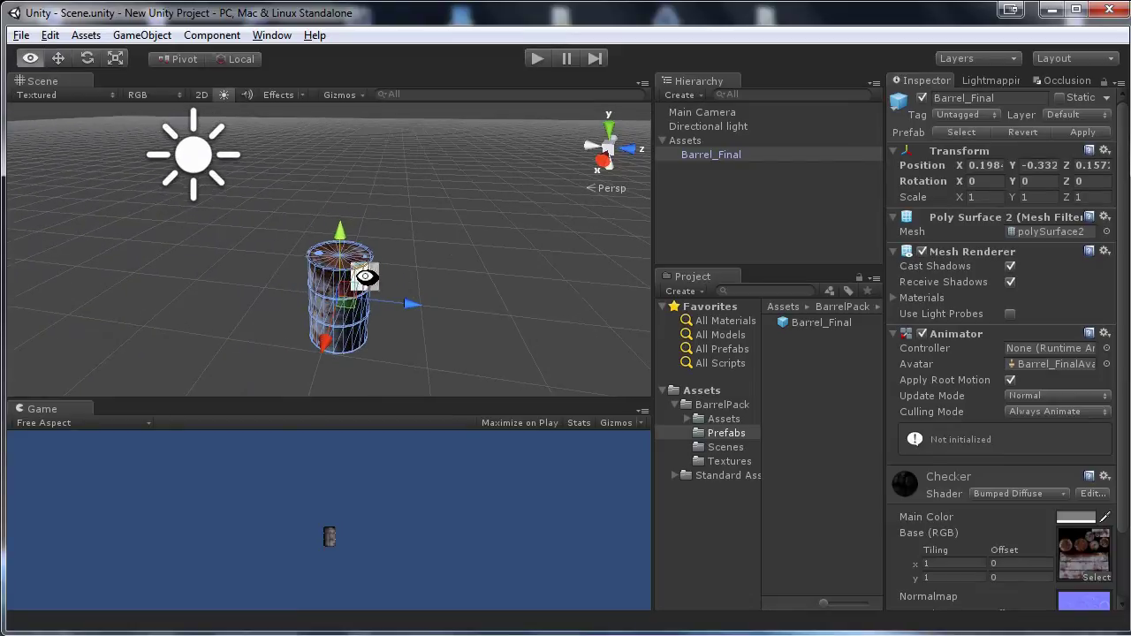
left_click_drag(655, 313, 574, 313)
left_click_drag(682, 352, 725, 353)
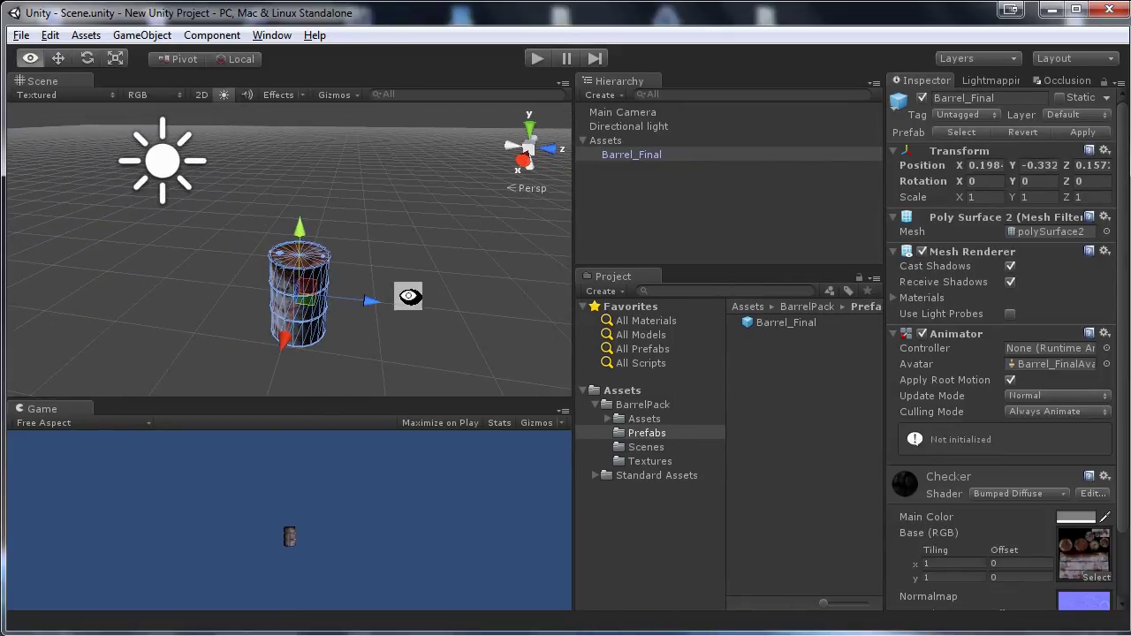
left_click_drag(403, 295, 410, 277, "alt")
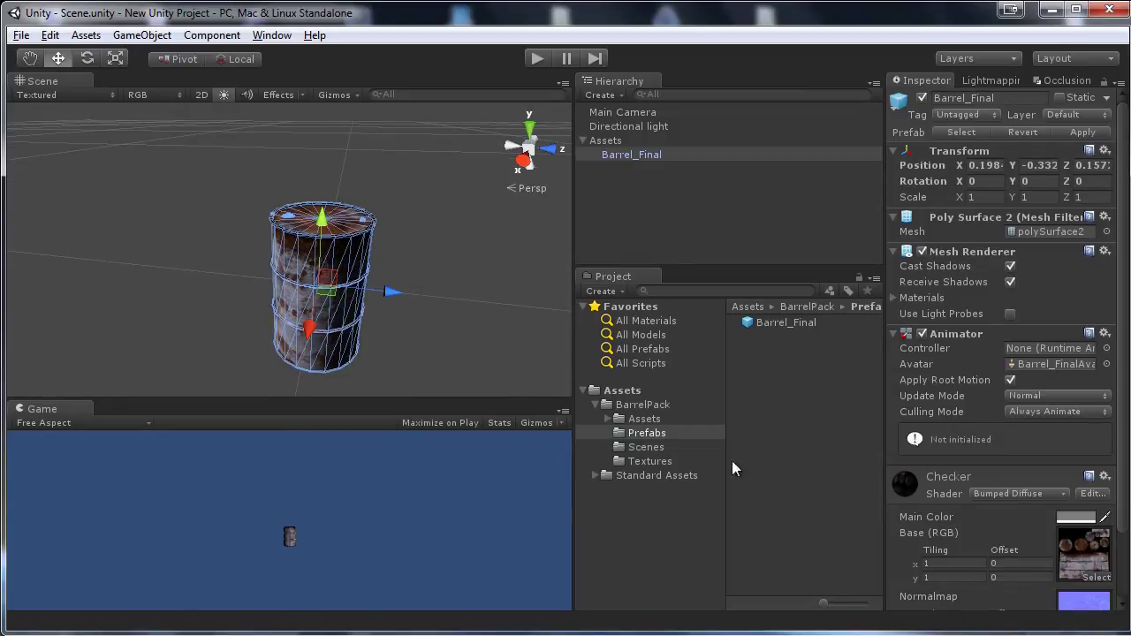
Move the Standard Assets folder into the BarrelPack folder and collapse BarrelPack in the project tree
left_click(671, 475)
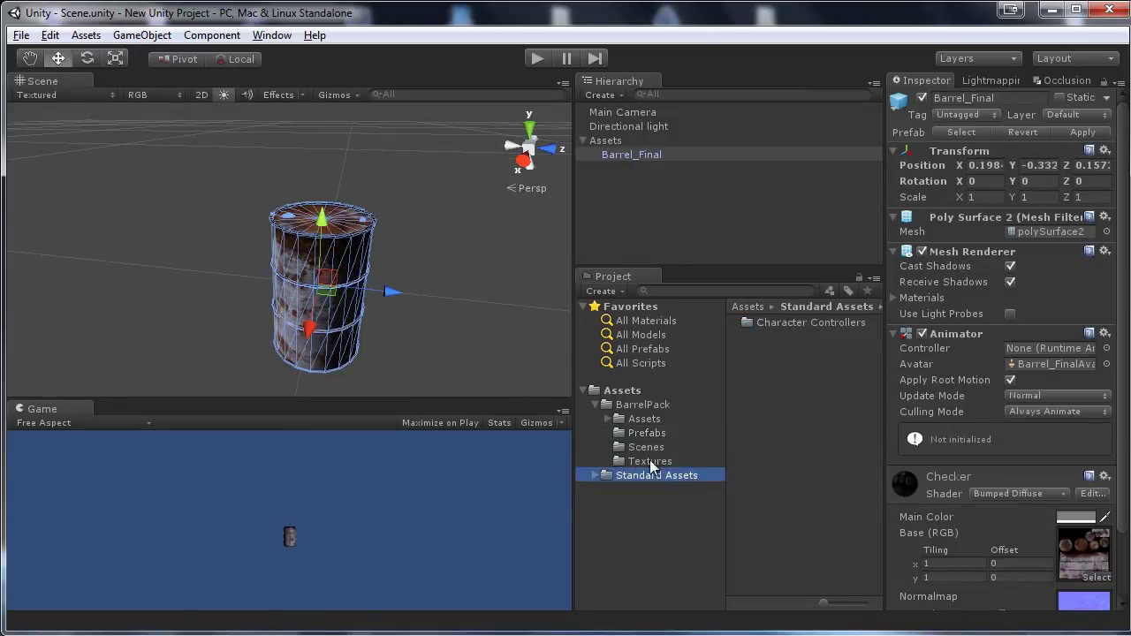
left_click(592, 474)
left_click(592, 475)
left_click_drag(612, 478, 638, 403)
left_click(639, 403)
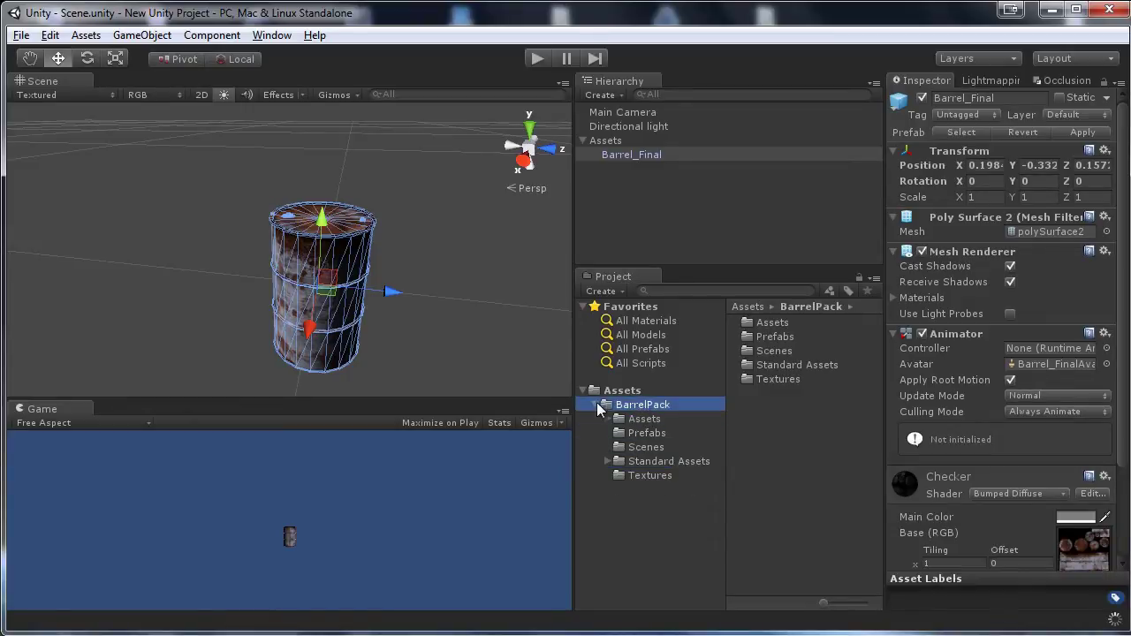
left_click(597, 404)
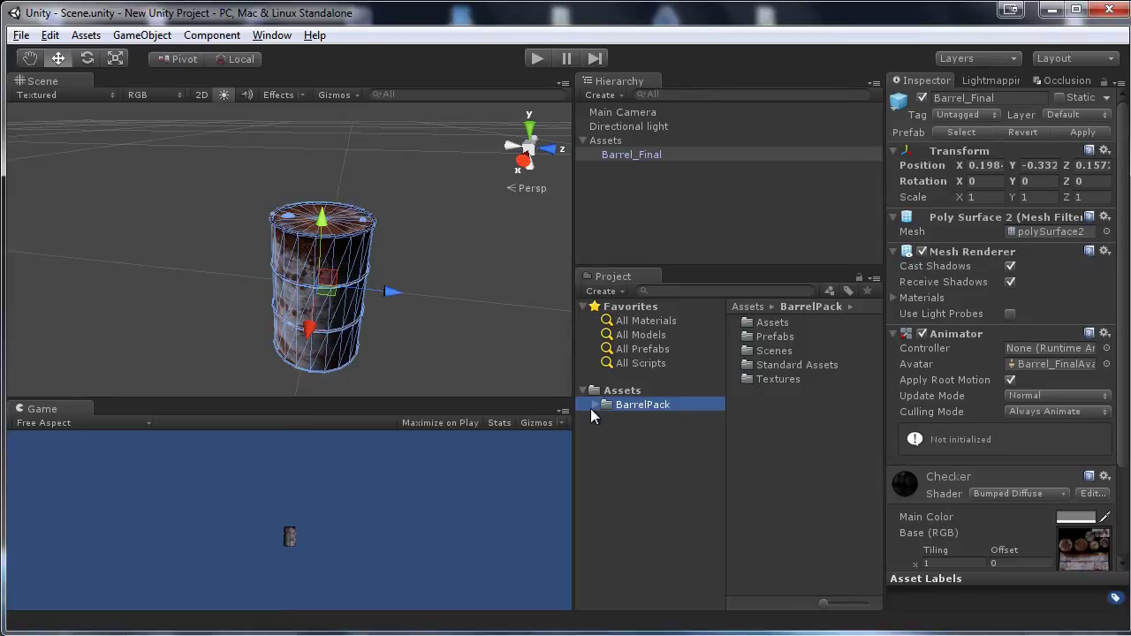
Check the contents of BarrelPack's Assets, Prefabs, Scenes, Standard Assets and Textures folders
left_click(594, 405)
left_click(643, 418)
left_click(659, 432)
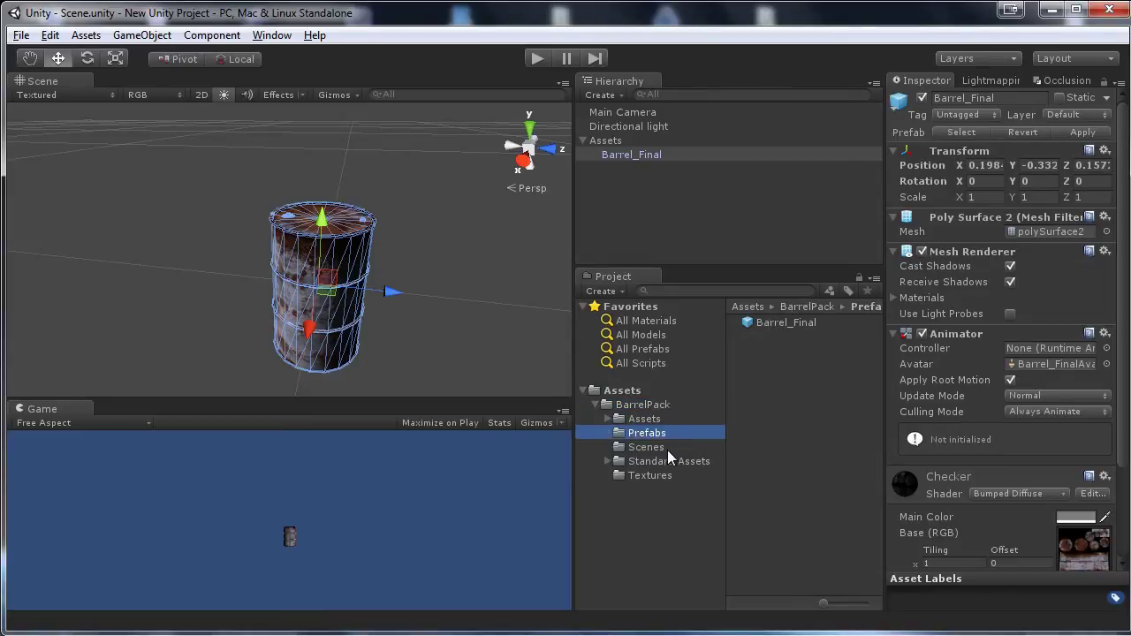
left_click(668, 449)
left_click(670, 462)
left_click(664, 475)
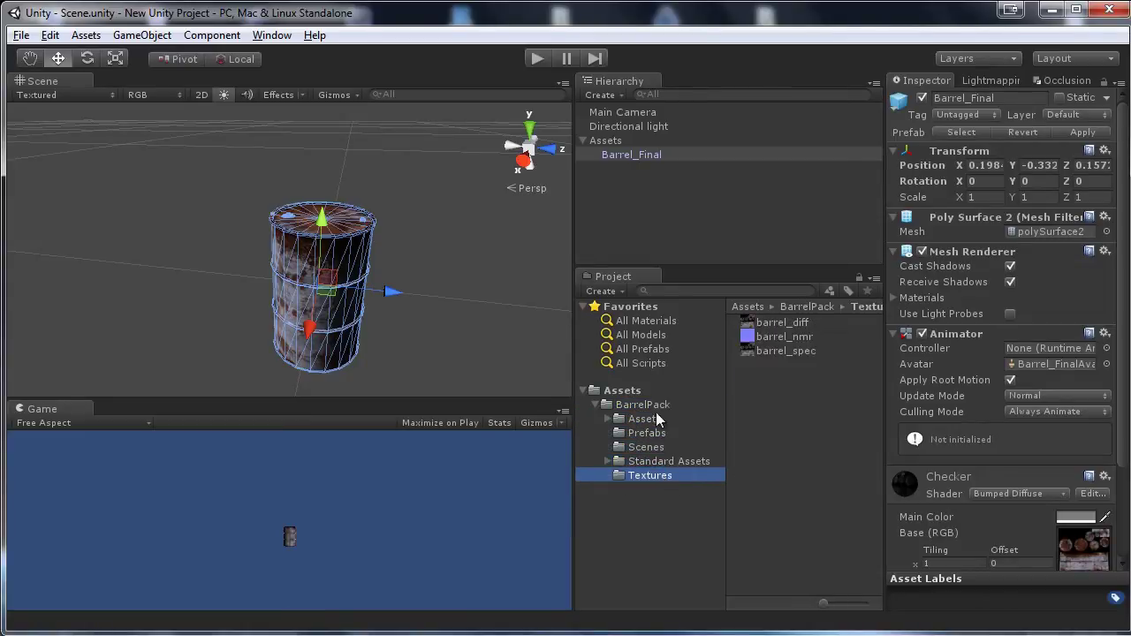
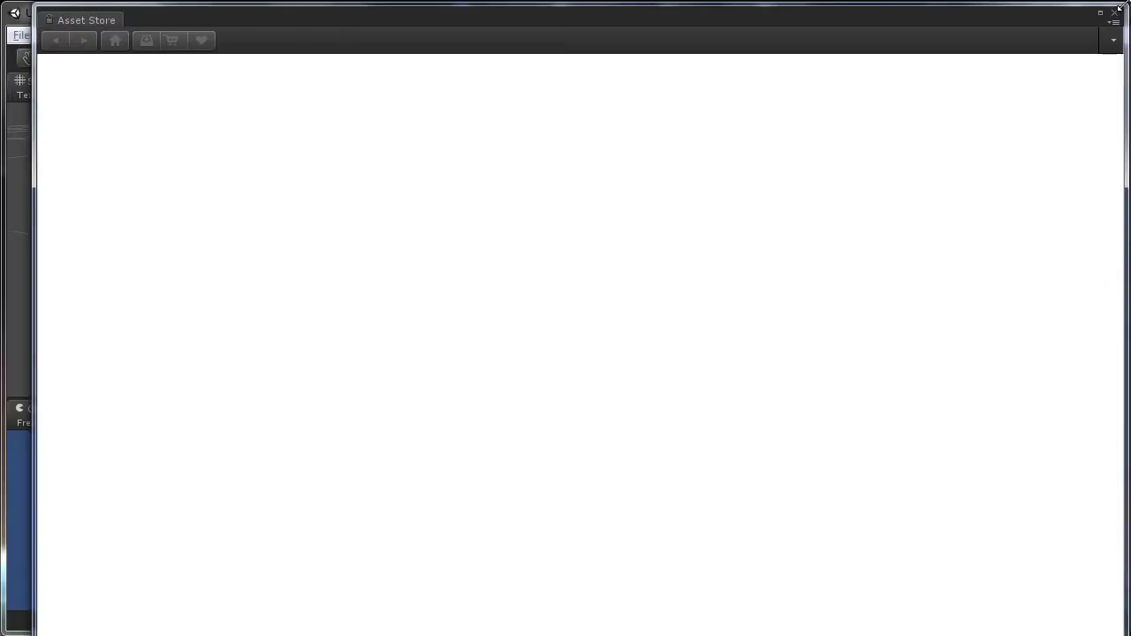
Resize and reposition the floating Asset Store window so its page fits over the editor
left_click_drag(1124, 68, 1012, 68)
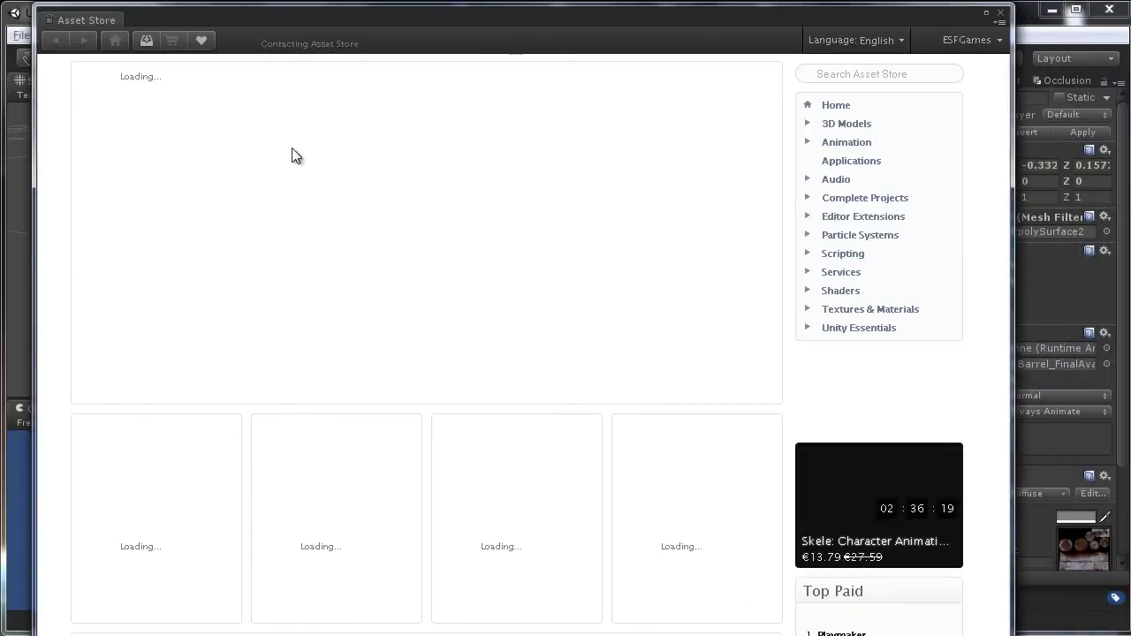
left_click_drag(248, 20, 309, 94)
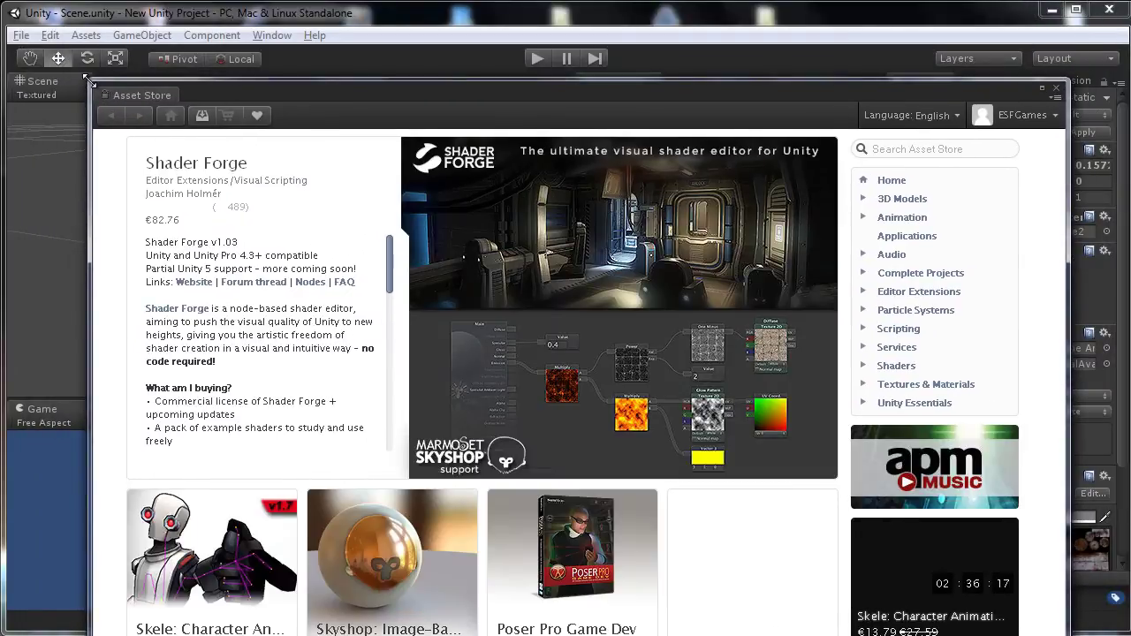
left_click_drag(94, 211, 75, 210)
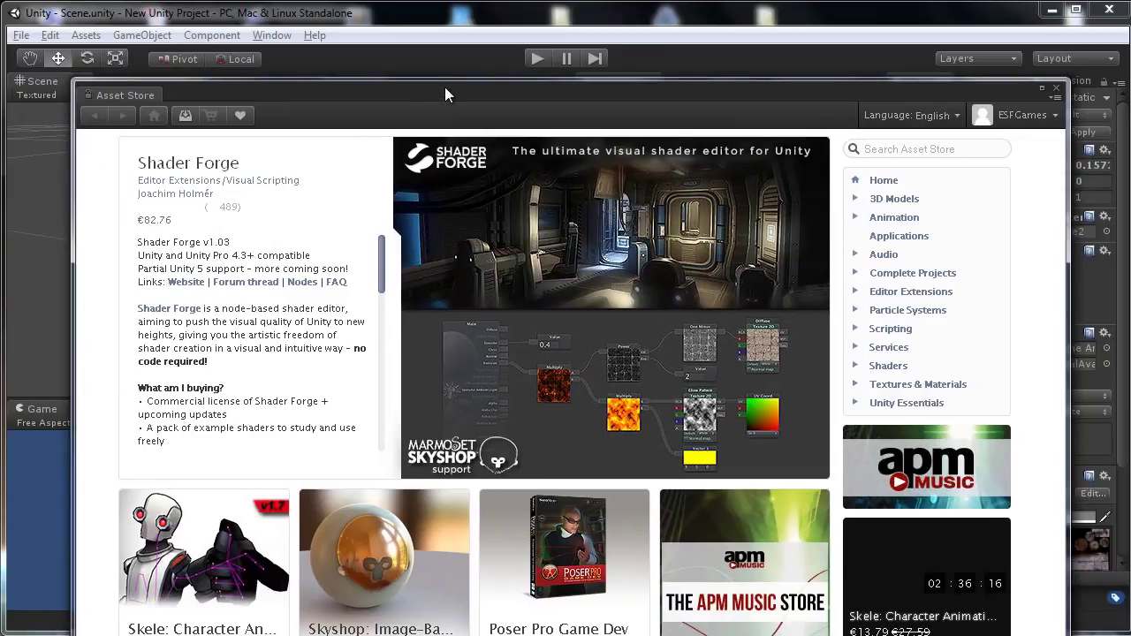
left_click_drag(445, 94, 430, 30)
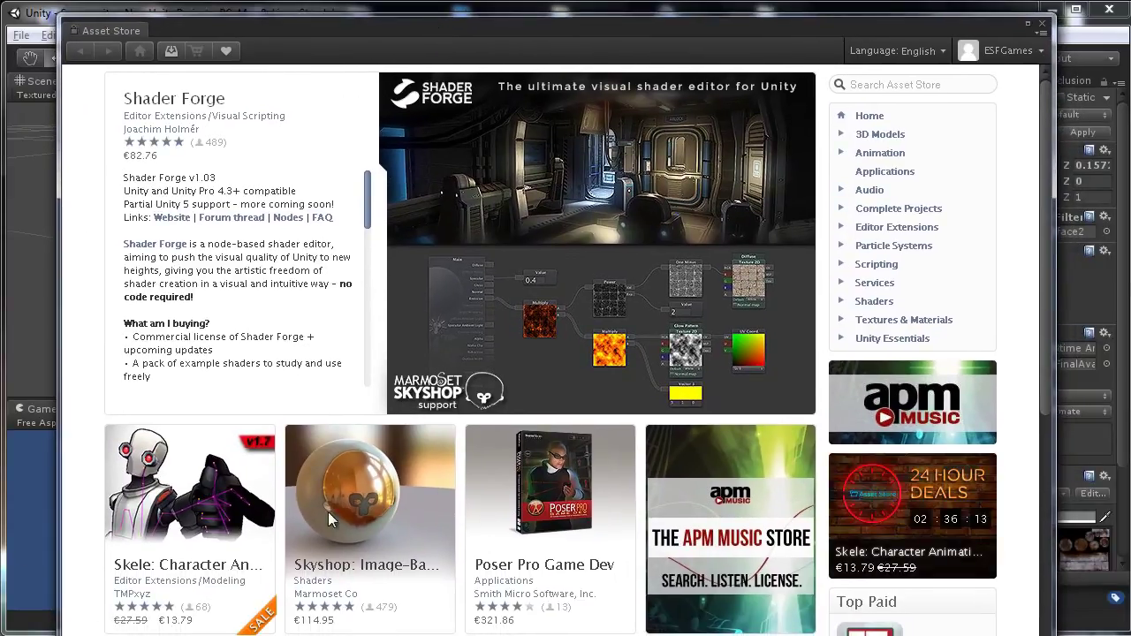
left_click(1041, 33)
left_click(954, 19)
mouse_move(1053, 79)
left_mouse_down()
mouse_move(998, 84)
mouse_move(1048, 79)
left_mouse_up()
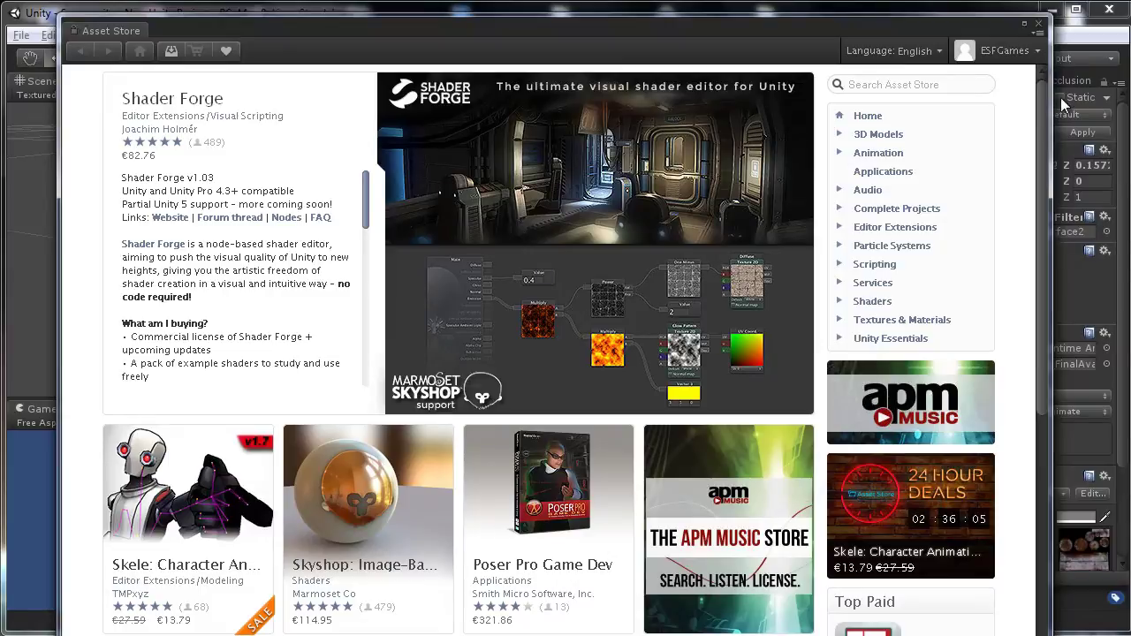
left_click_drag(1045, 87, 1007, 504)
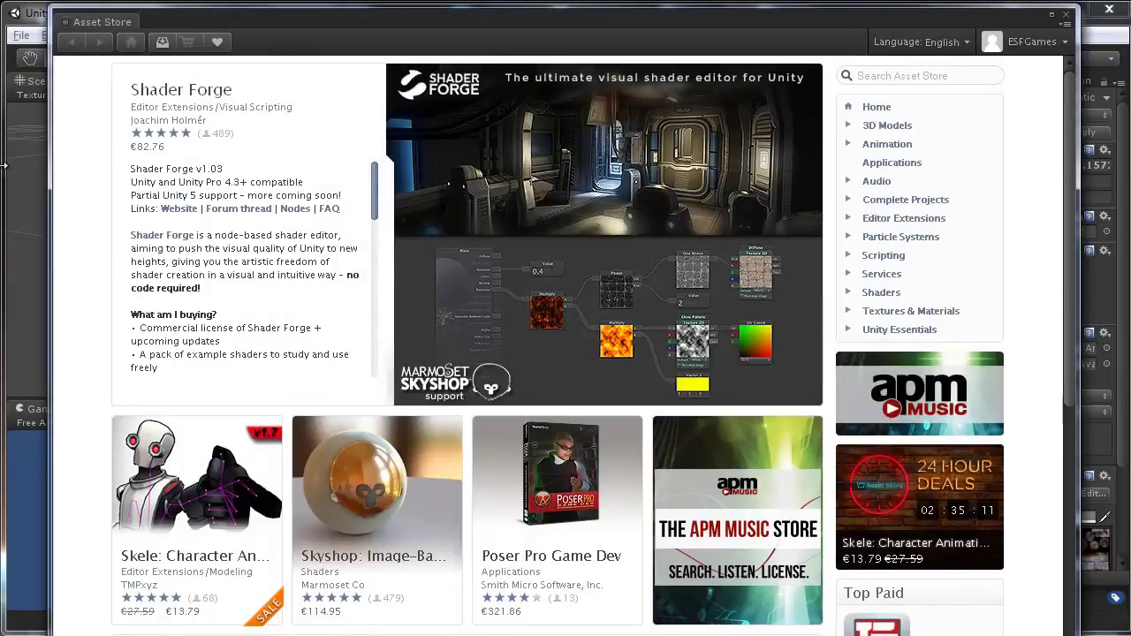
mouse_move(433, 24)
left_mouse_down()
mouse_move(437, 36)
mouse_move(445, 14)
mouse_move(453, 28)
mouse_move(436, 33)
left_mouse_up()
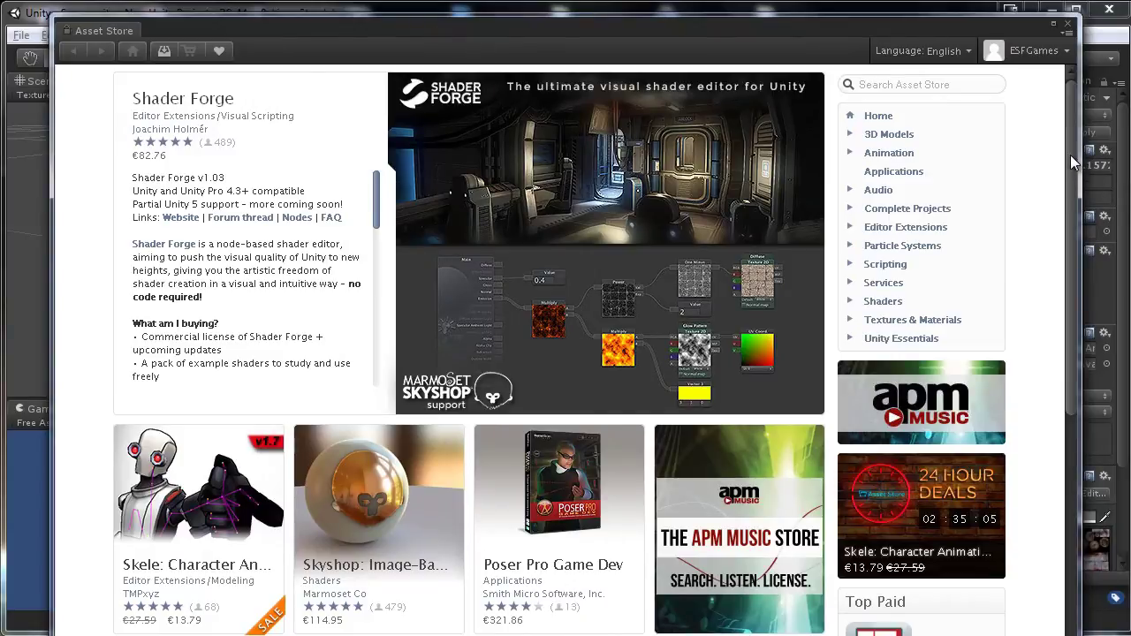
Search the Asset Store for "asset store tools" and open the Asset Store Tools package page by Unity Technologies
left_click_drag(1070, 154, 1060, 581)
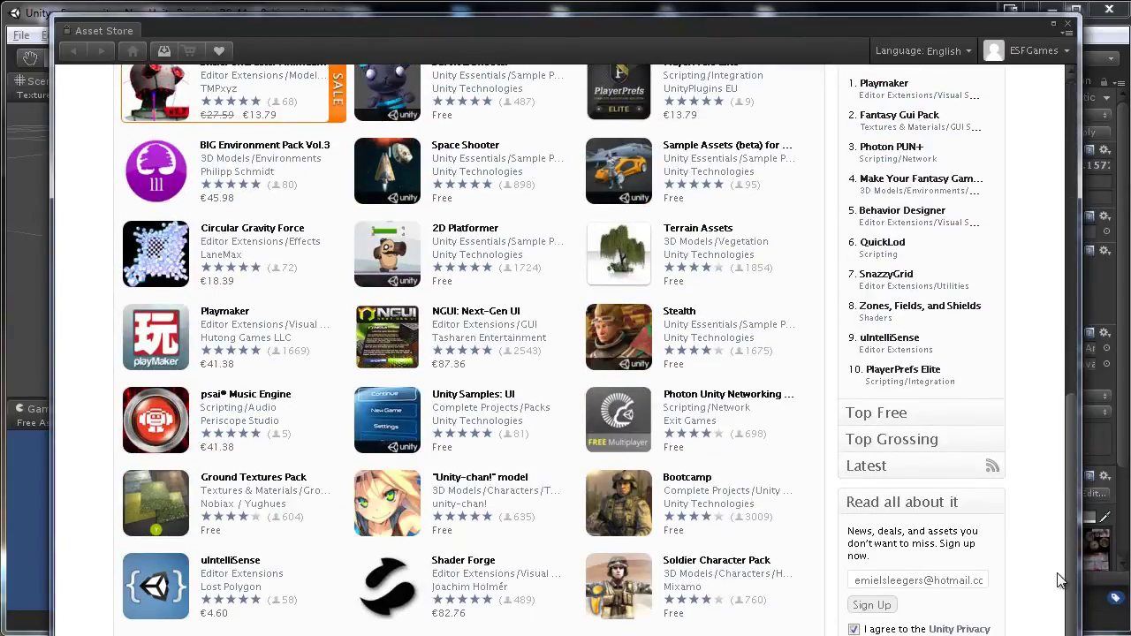
left_click_drag(1069, 464, 1016, 98)
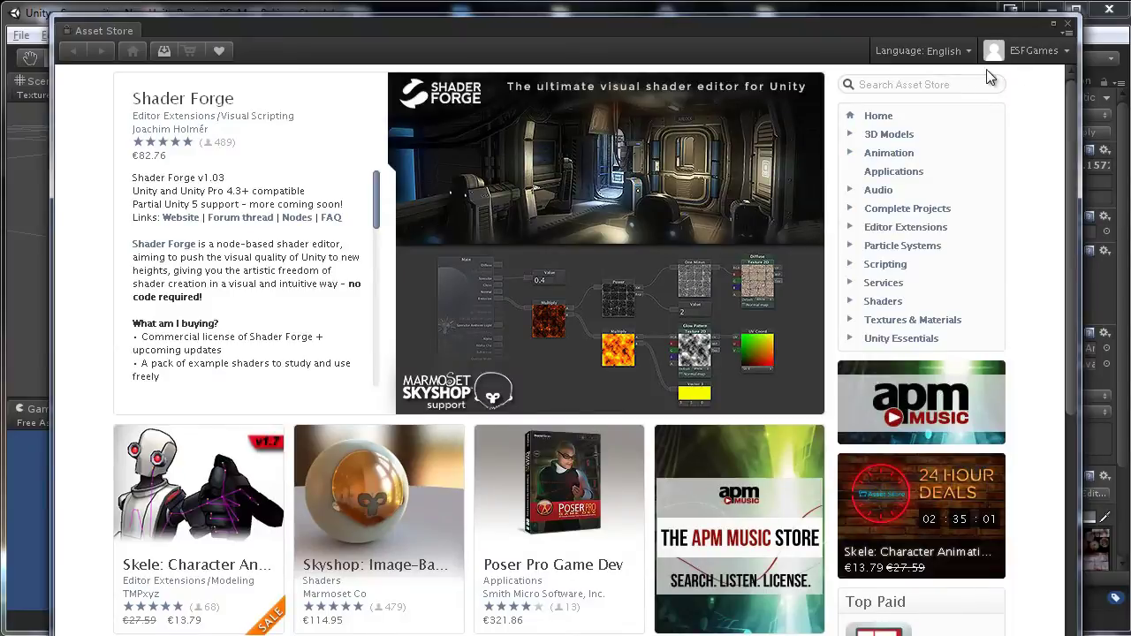
left_click(979, 80)
type("asset store tools")
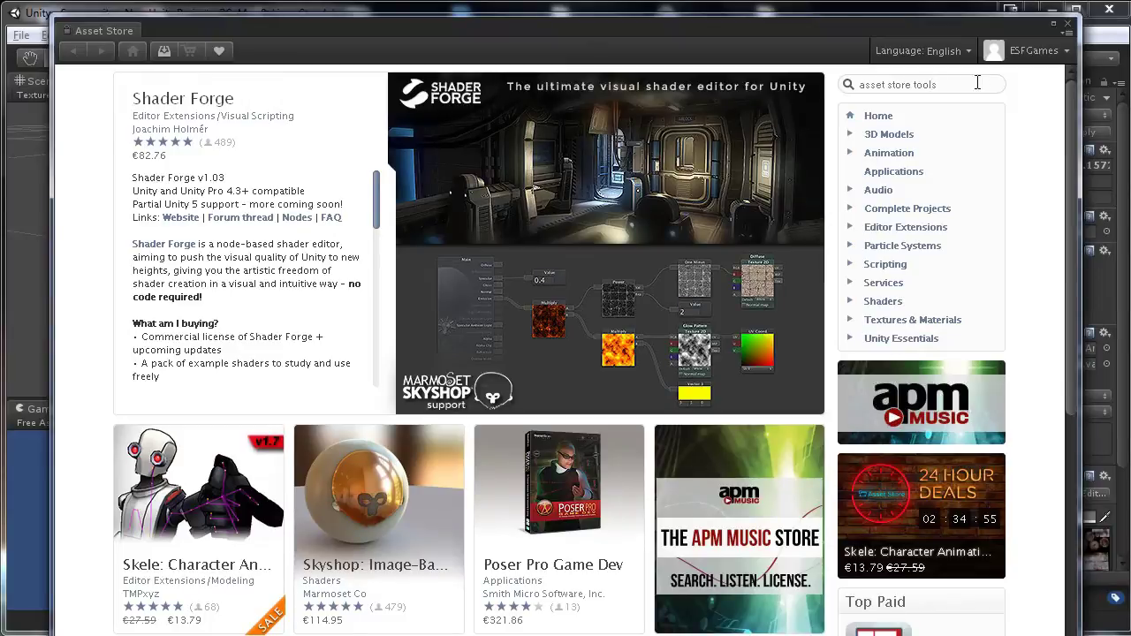
key("Return")
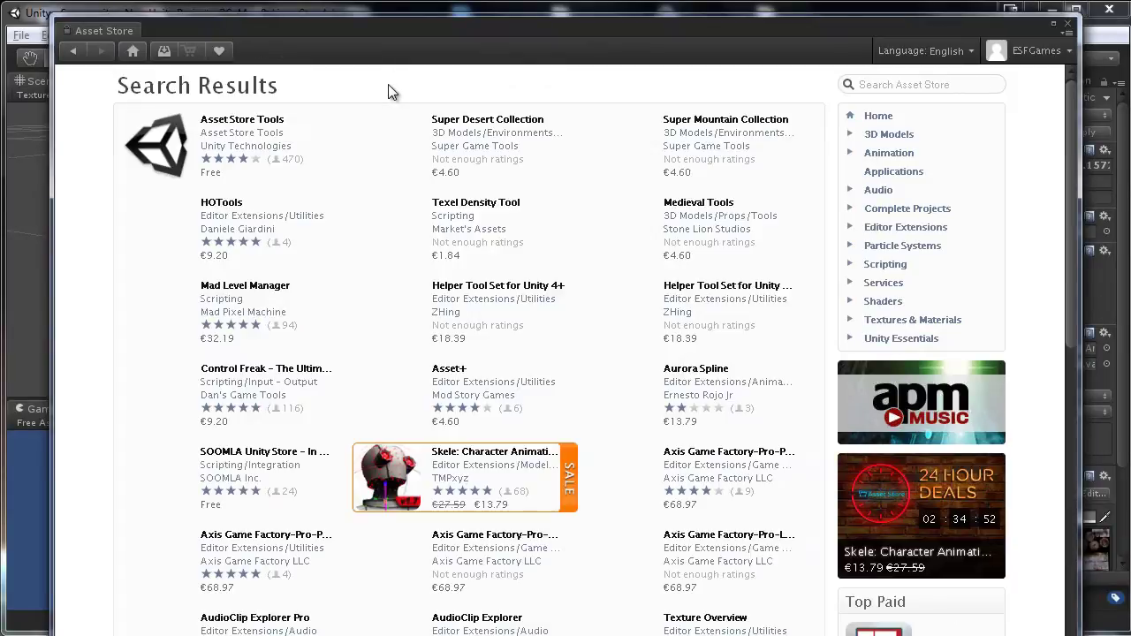
left_click(150, 145)
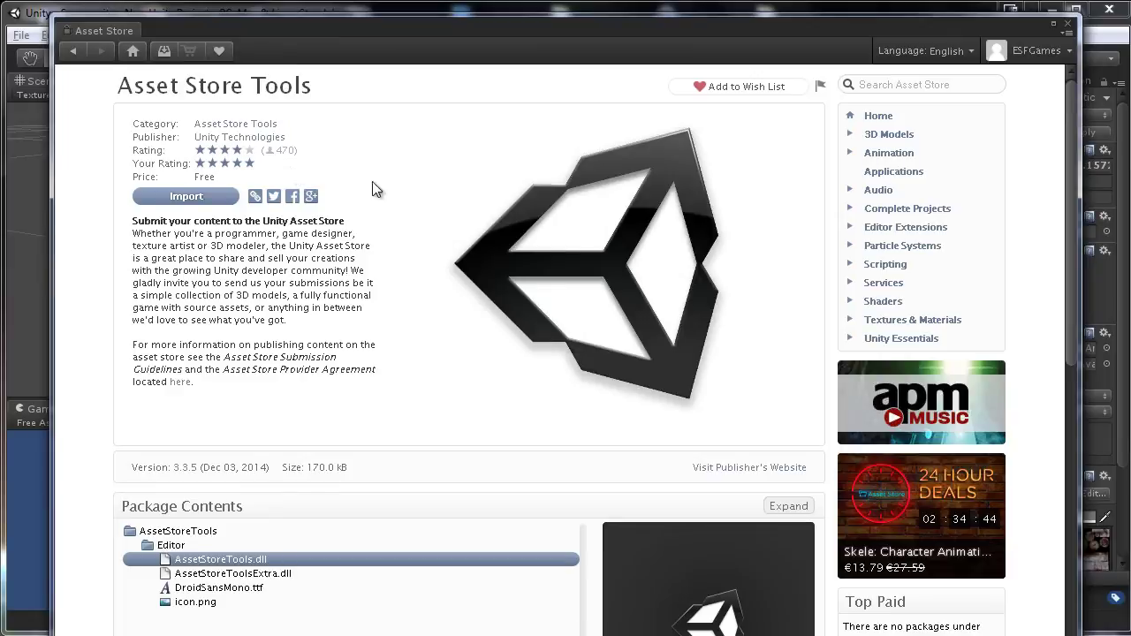
Import the Asset Store Tools package with all its files into the project and close the Asset Store window
left_click(189, 196)
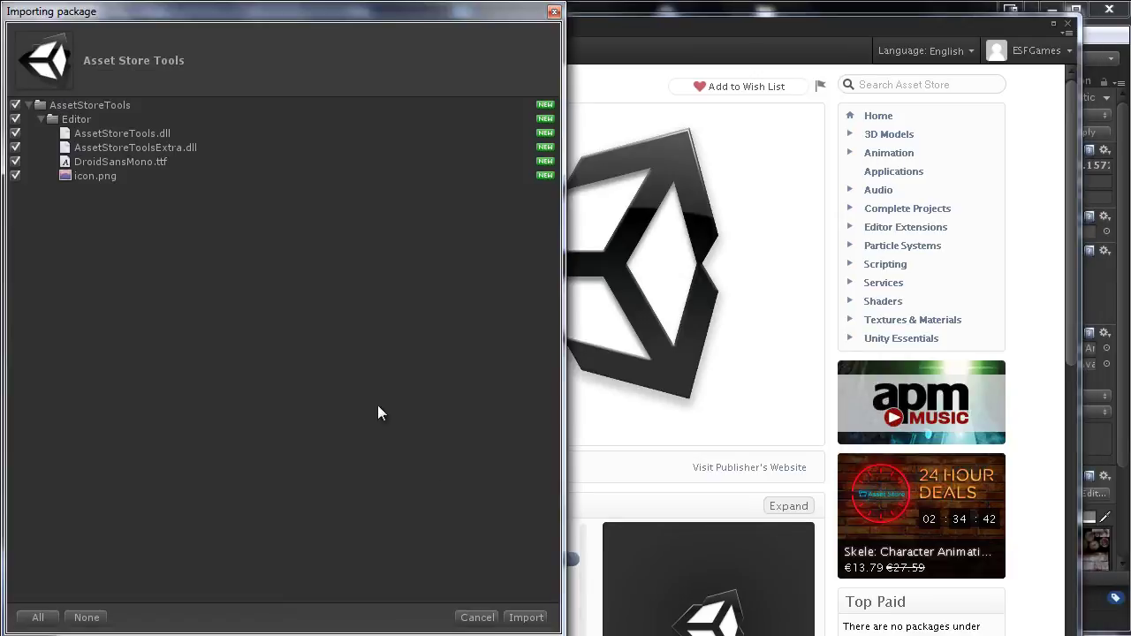
left_click(524, 618)
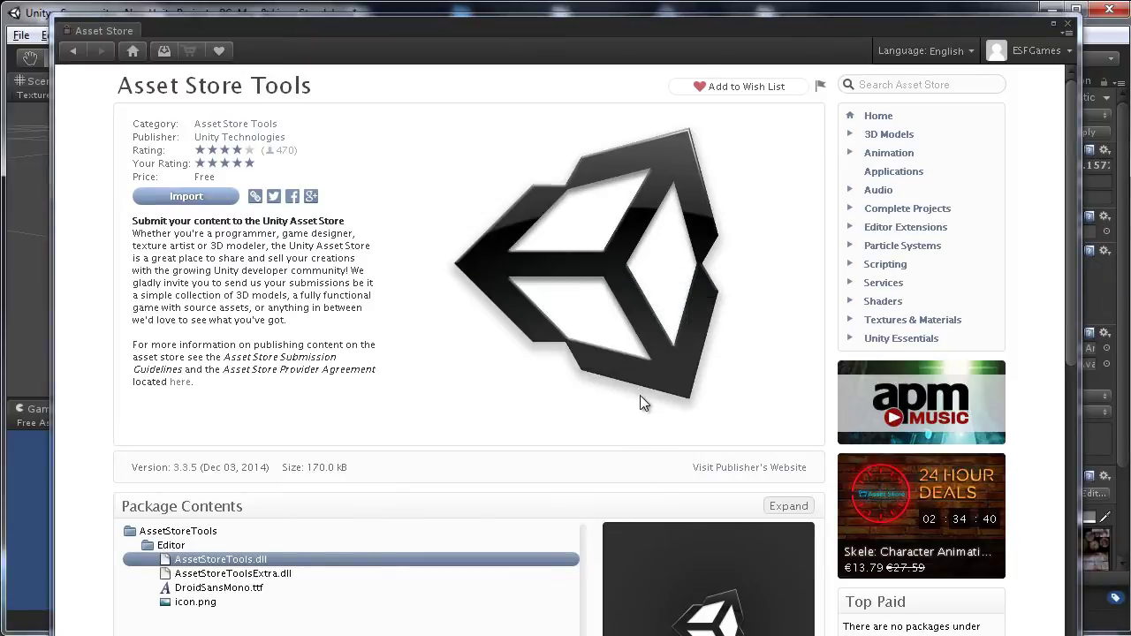
left_click(1067, 25)
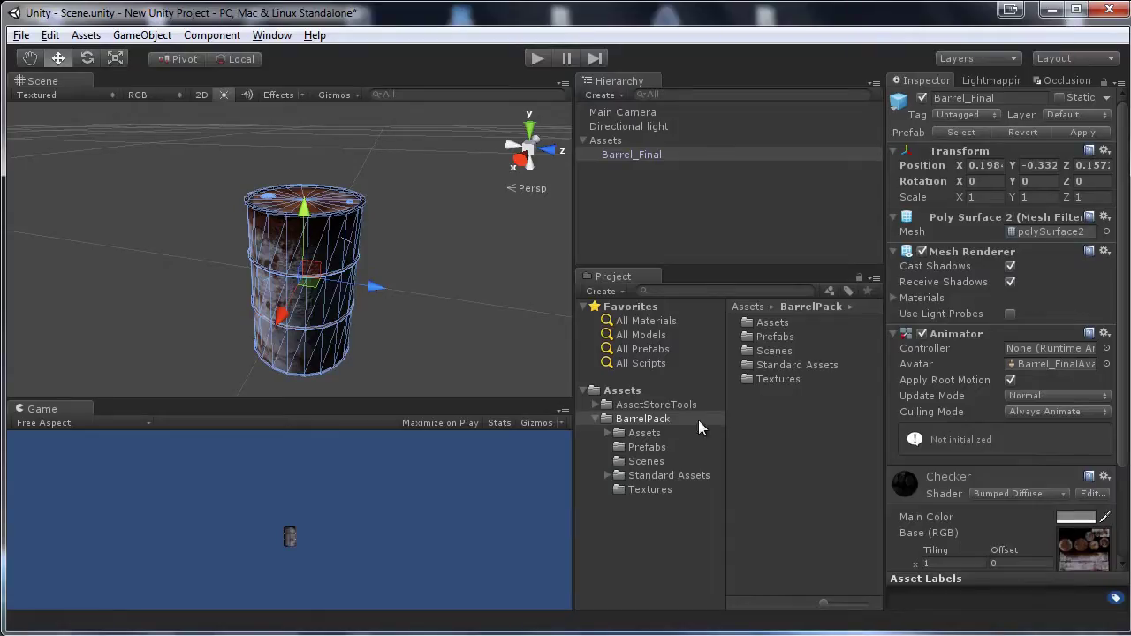
Inspect the AssetStoreTools and BarrelPack folders in the project, collapsing BarrelPack's subfolders
left_click(629, 405)
left_click(593, 418)
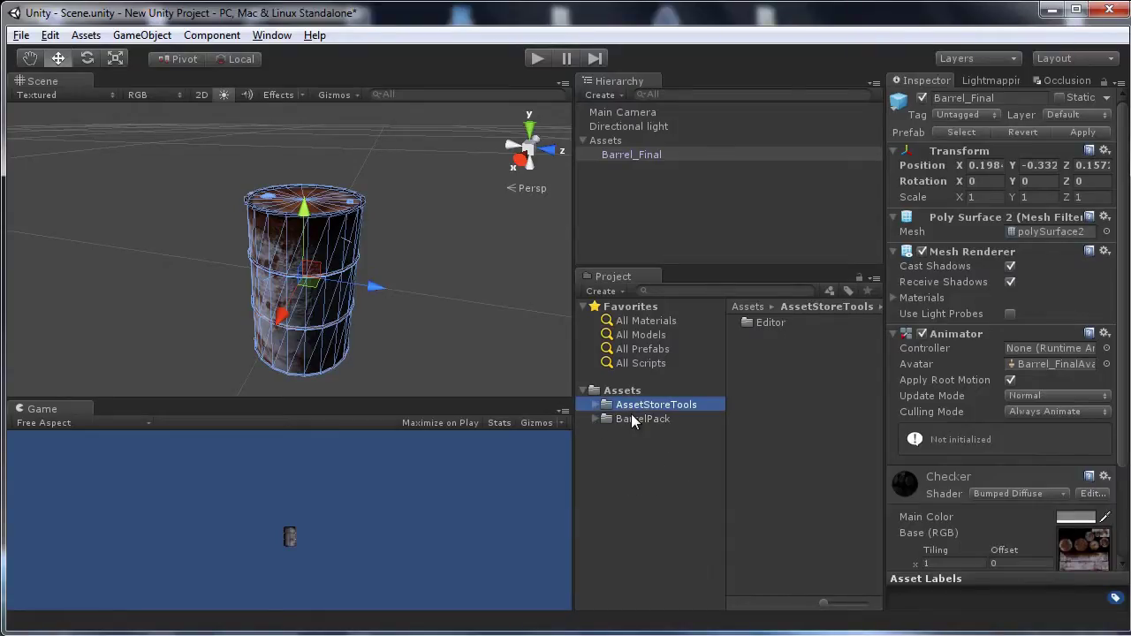
left_click(631, 417)
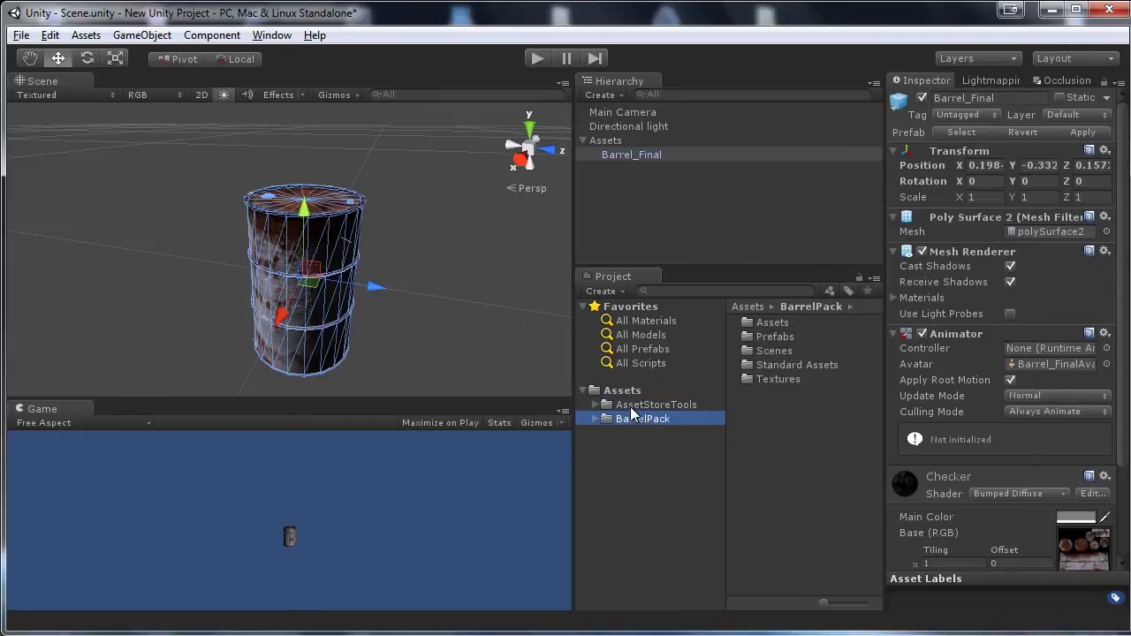
left_click(624, 404)
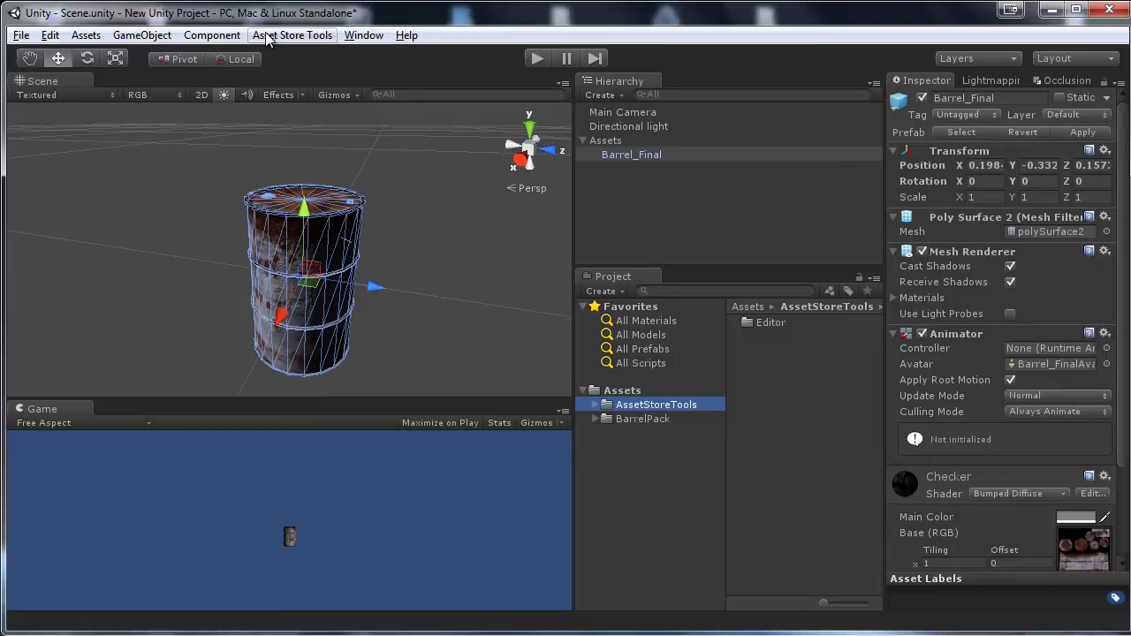
Open the Asset Store Tools Package Manager and resize and reposition its window over the editor
left_click(265, 36)
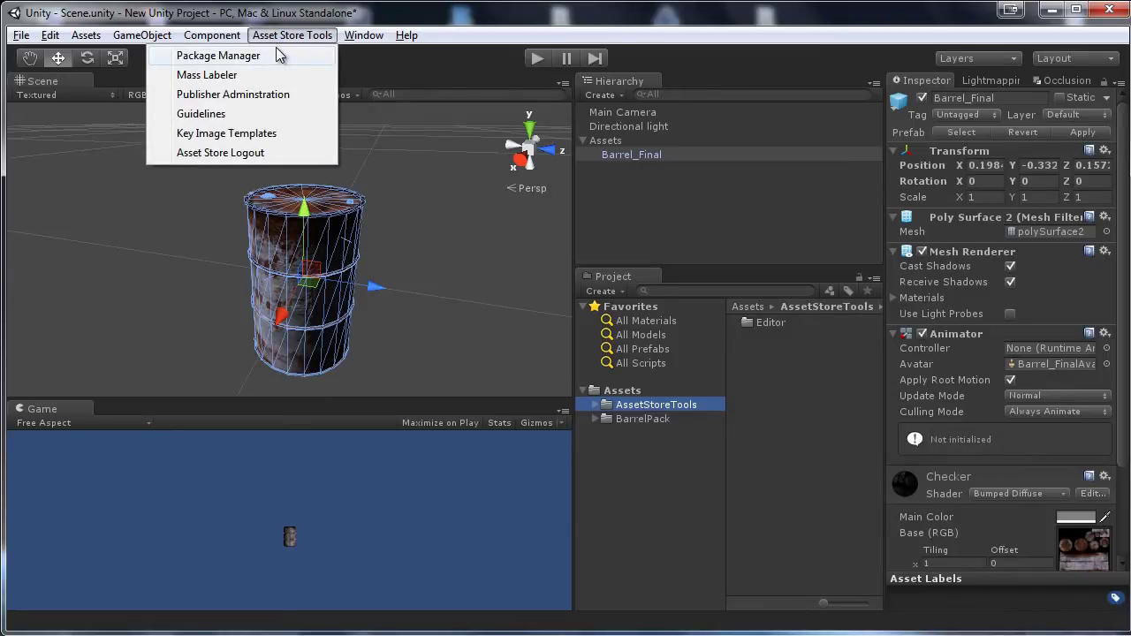
left_click(276, 49)
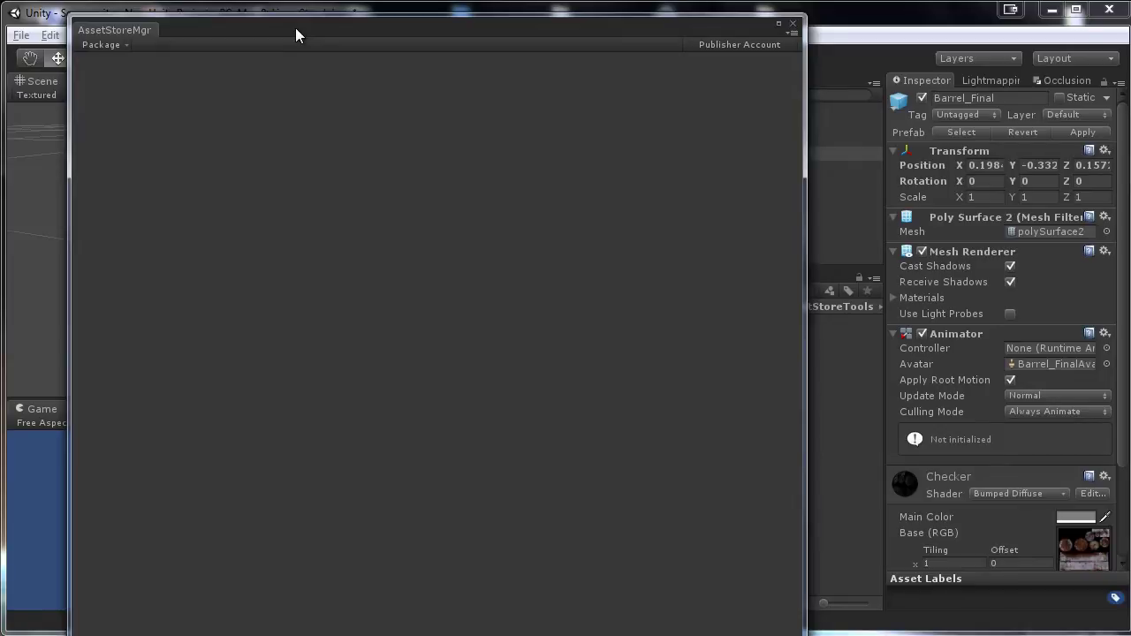
left_click_drag(66, 10, 33, 118)
left_click_drag(183, 136, 215, 39)
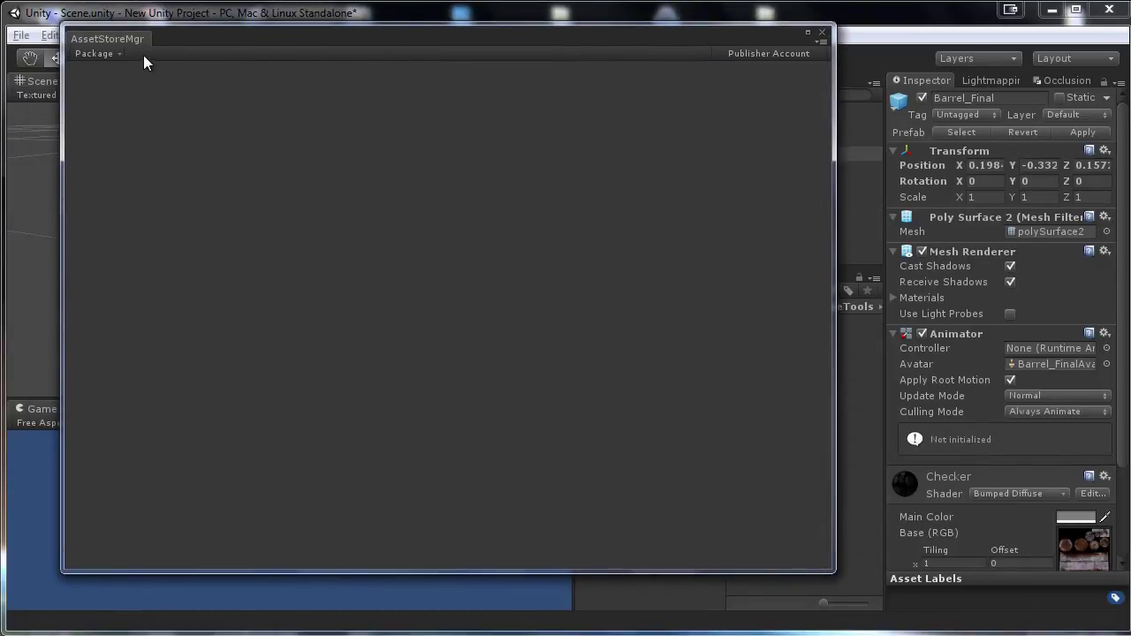
Start a new package draft in the package manager and enlarge the window to fit its form
left_click(116, 52)
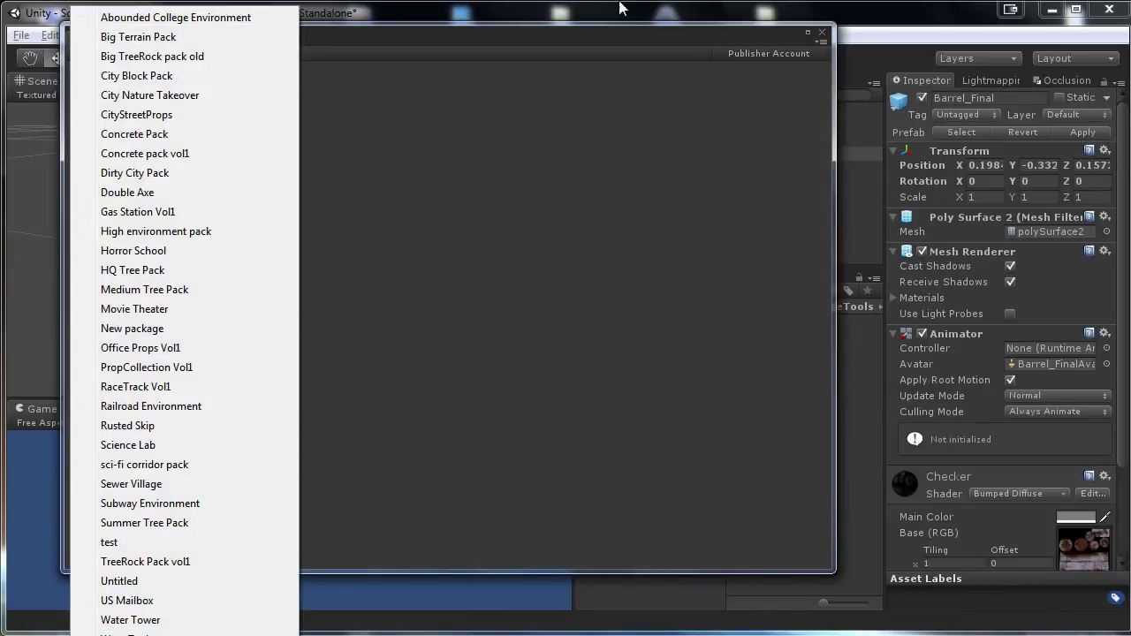
left_click_drag(533, 32, 559, 15)
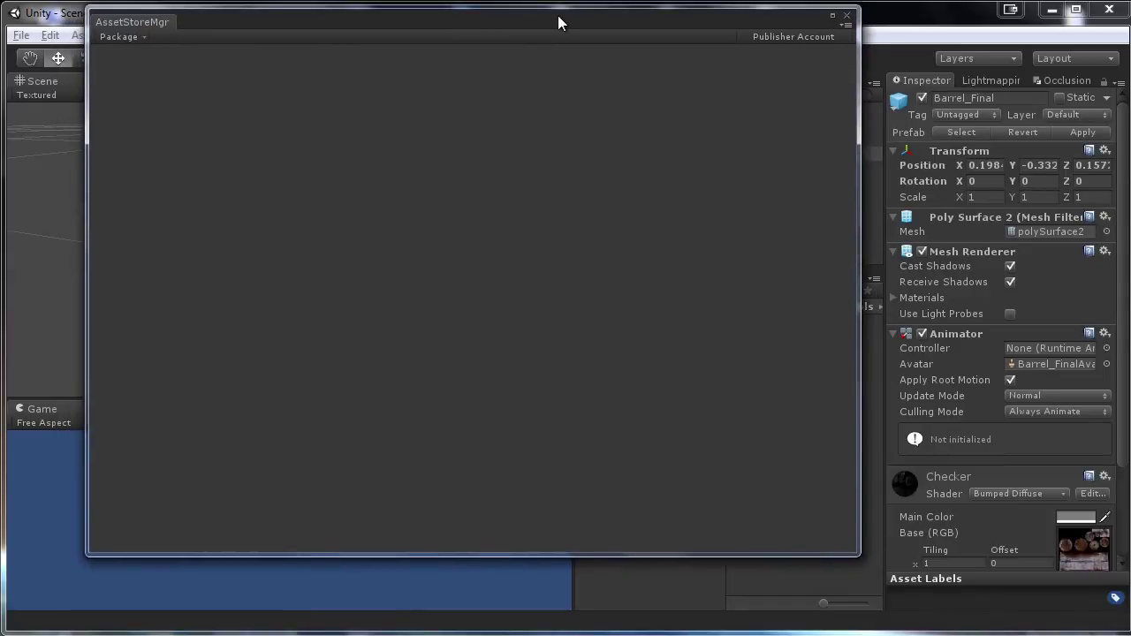
left_click(139, 38)
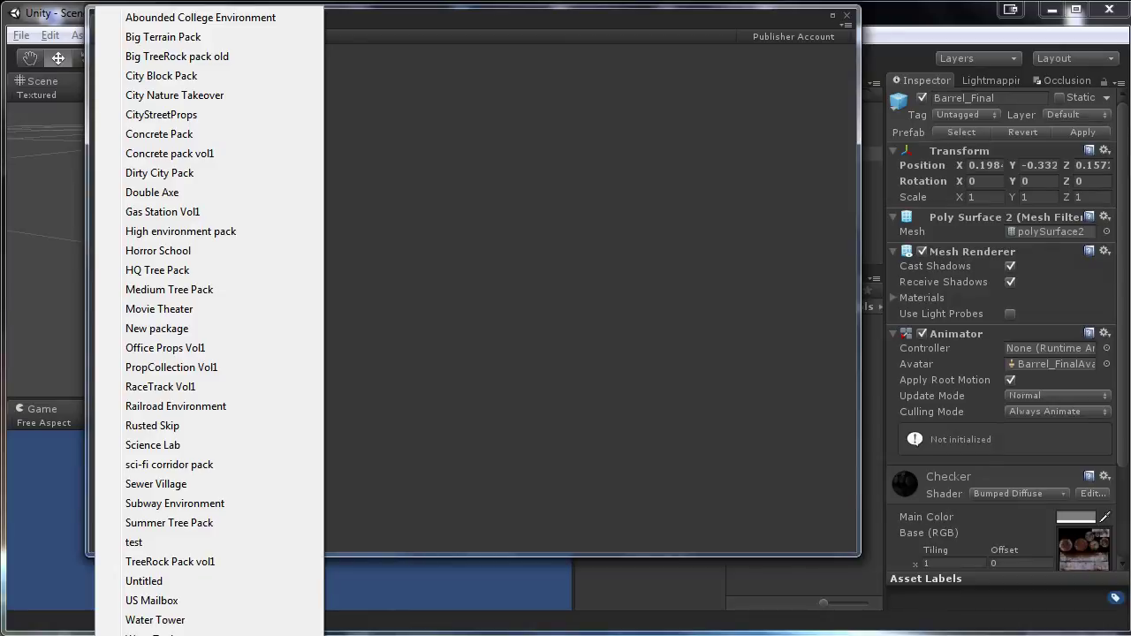
left_click(384, 22)
left_click_drag(384, 26, 406, 41)
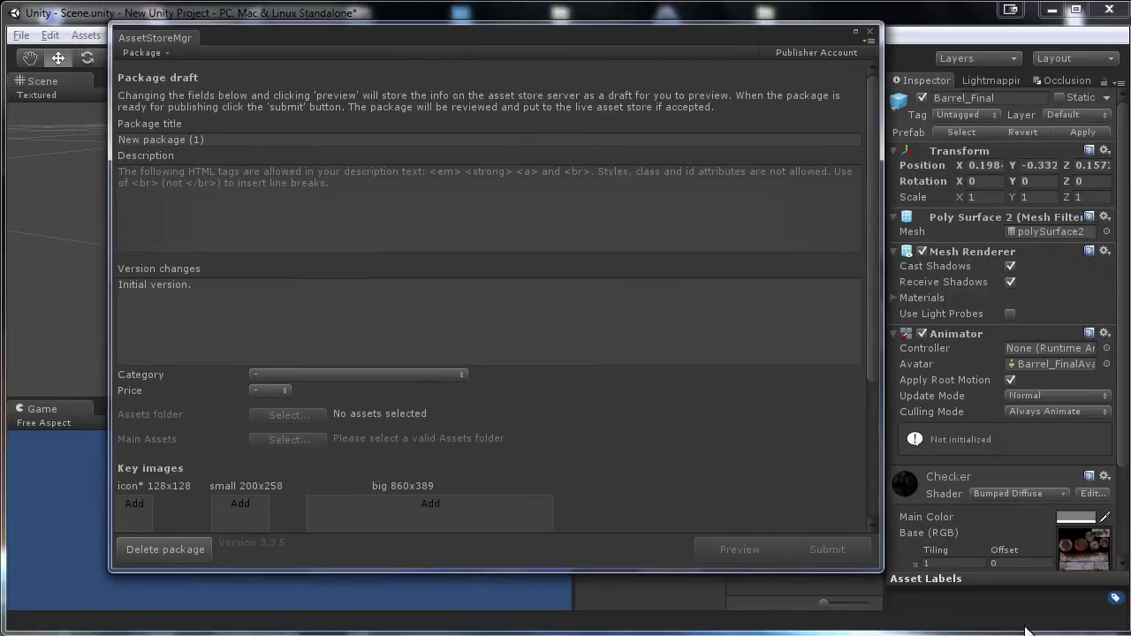
left_click_drag(882, 571, 914, 603)
Replace the draft's package title with "Barrelpack"
left_click(238, 143)
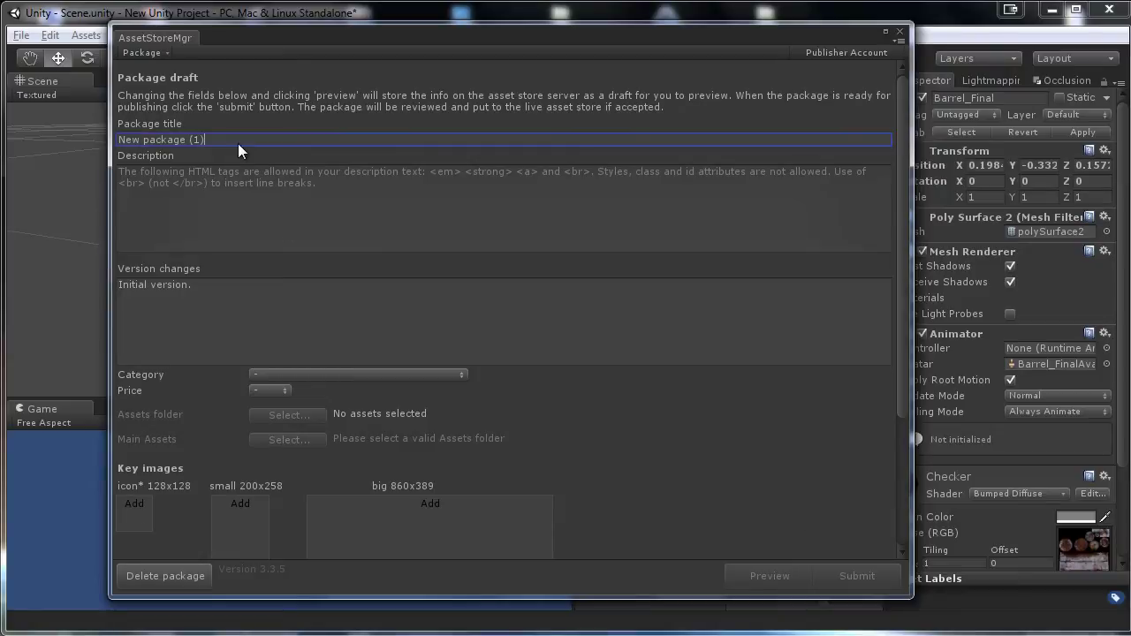
left_click_drag(237, 143, 67, 142)
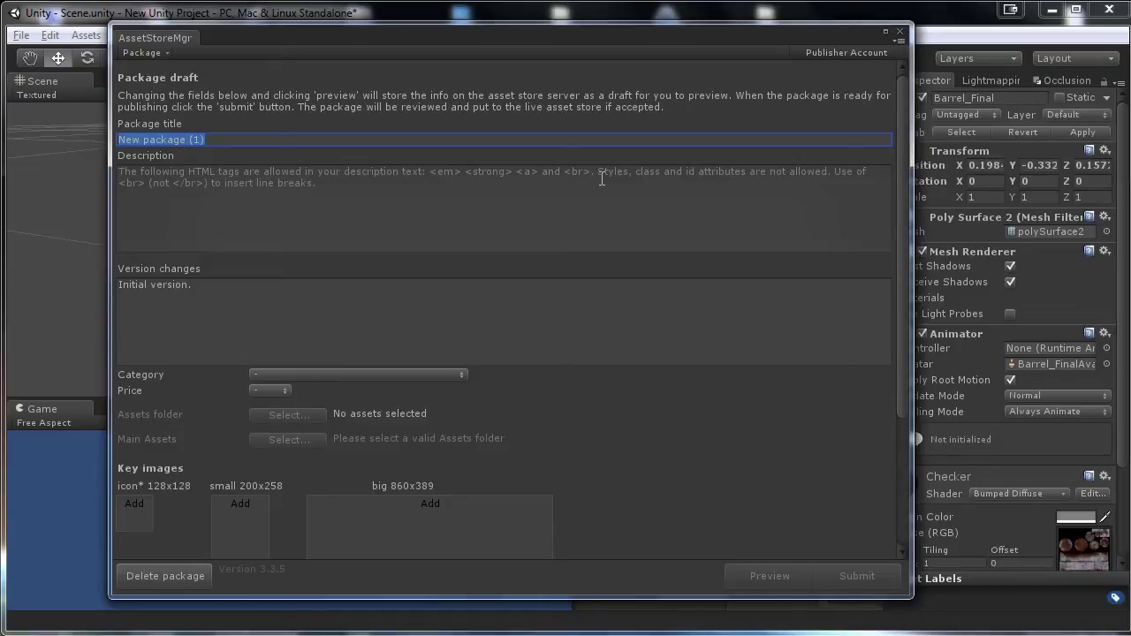
type("Barrelpa")
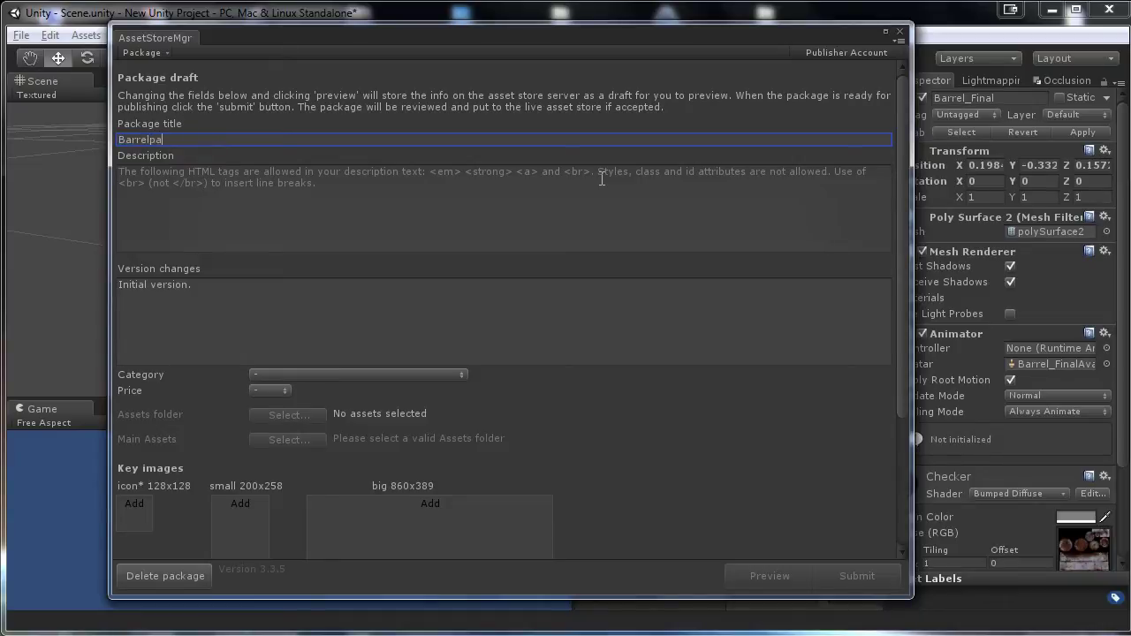
type("ck")
Replace the placeholder text in the package description with "some low poly game ready barrels"
left_click(520, 209)
left_click_drag(322, 188, 112, 174)
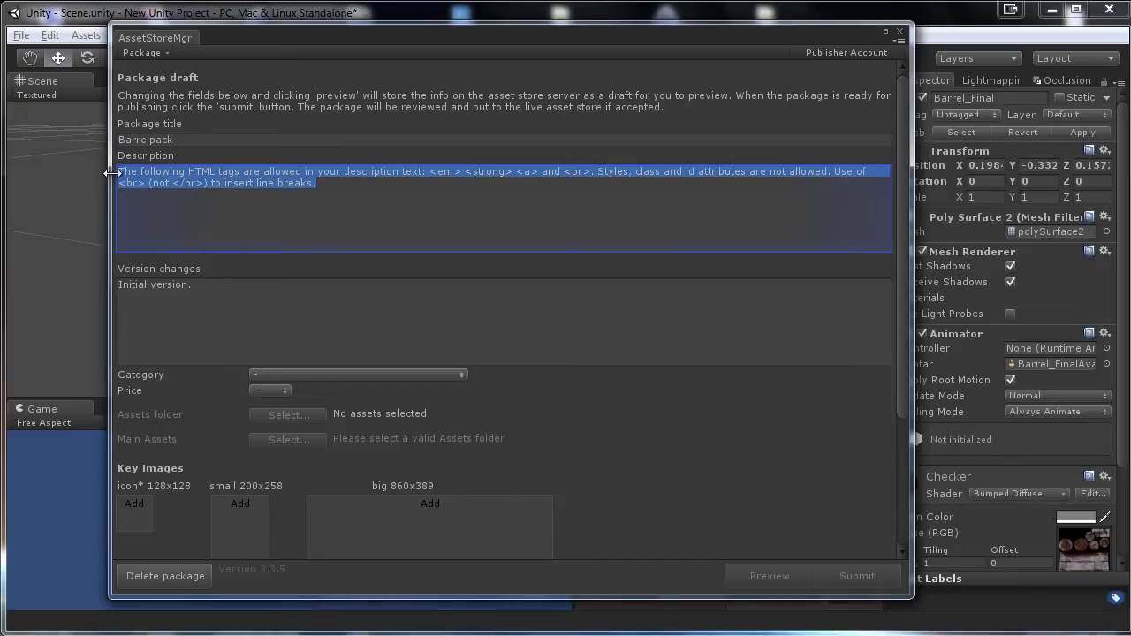
key("BackSpace")
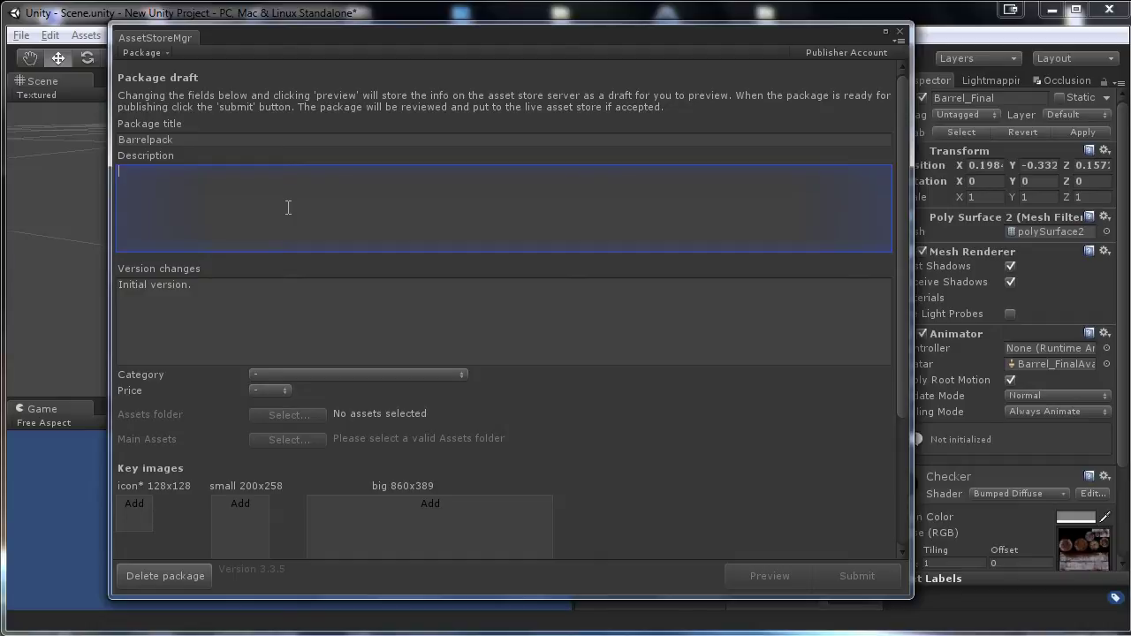
type("some low poly game ready barrels")
Add an "Info:<br>" heading followed by a "<br>" line to the package description
type("prefab")
key("BackSpace")
key("BackSpace")
key("BackSpace")
key("BackSpace")
key("BackSpace")
key("BackSpace")
type("Info")
type(":<br")
type(">")
type("<br> ")
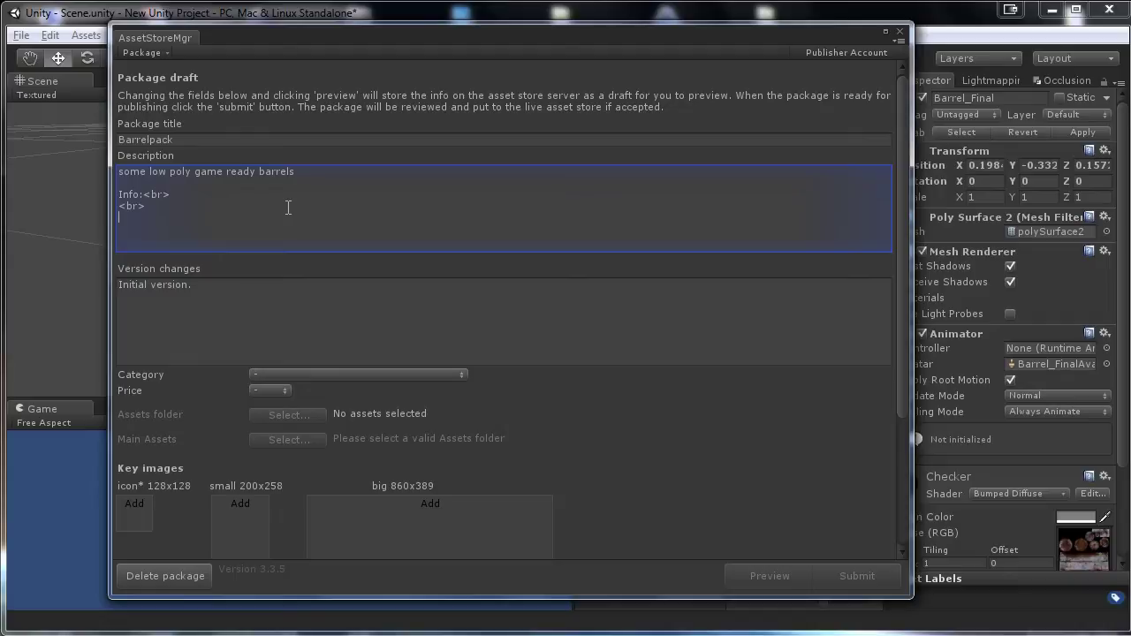
Add the lines "prefabs: 1" and "Materials: 1" below the Info heading in the description
type("prefa")
type("bs")
type(": 1 ")
type("Textures")
type(": 1")
key("BackSpace")
key("BackSpace")
key("BackSpace")
key("BackSpace")
key("BackSpace")
key("BackSpace")
key("BackSpace")
key("BackSpace")
key("BackSpace")
key("BackSpace")
key("BackSpace")
type("Materials: 1")
key("Return")
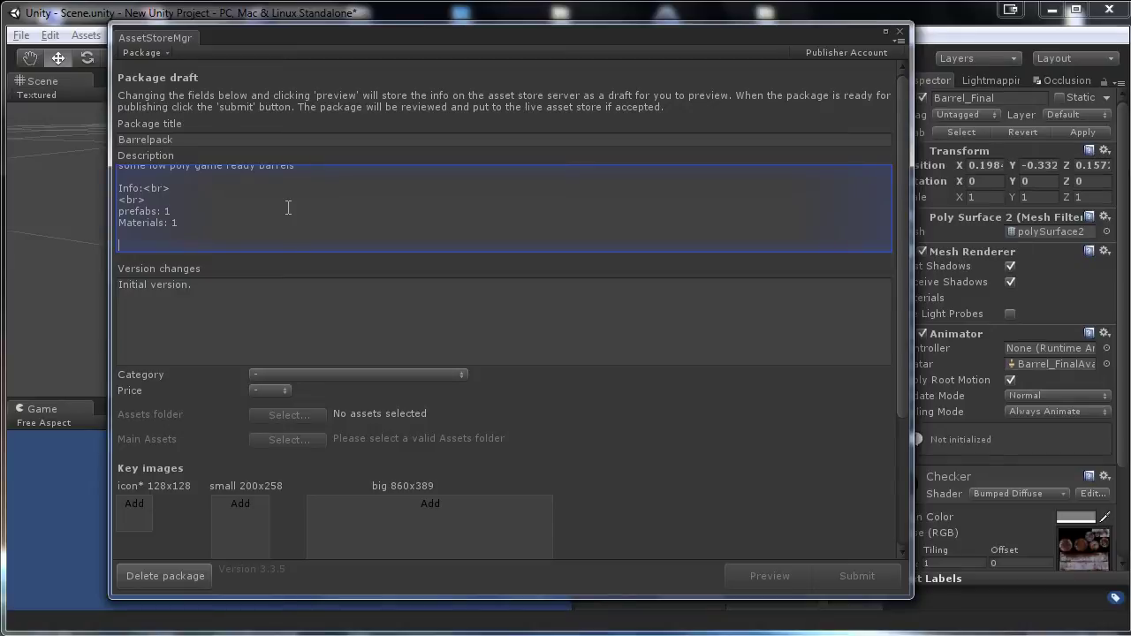
Add two "<br>" lines and a "Texture types:" heading with a line break to the description
key("Return")
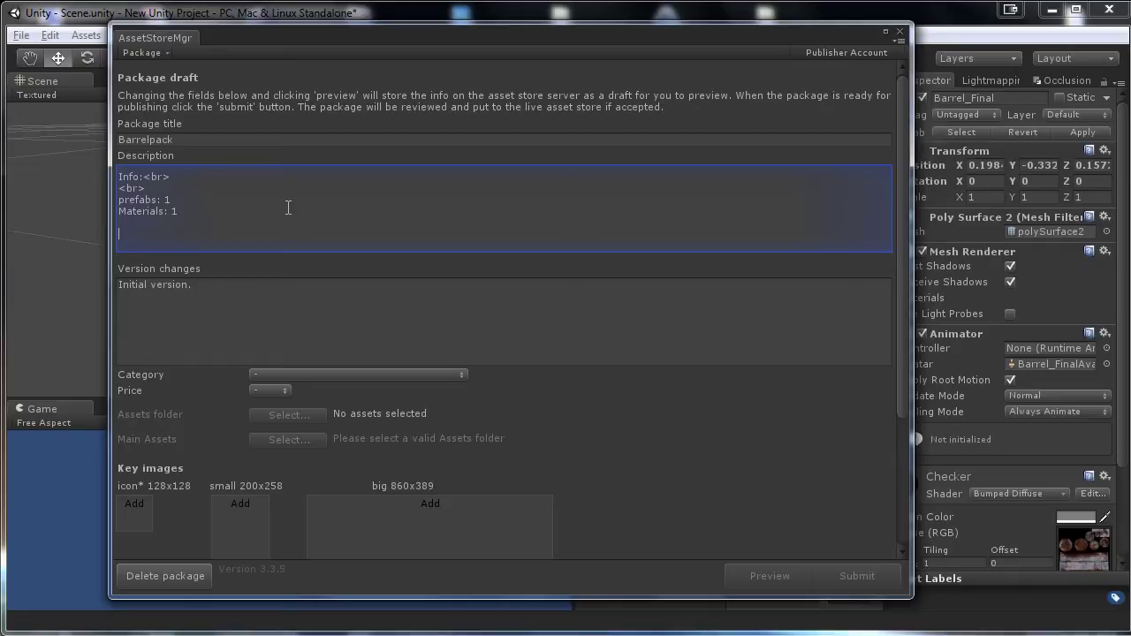
type("<br>")
key("Return")
type("<br>")
key("Return")
type("Te")
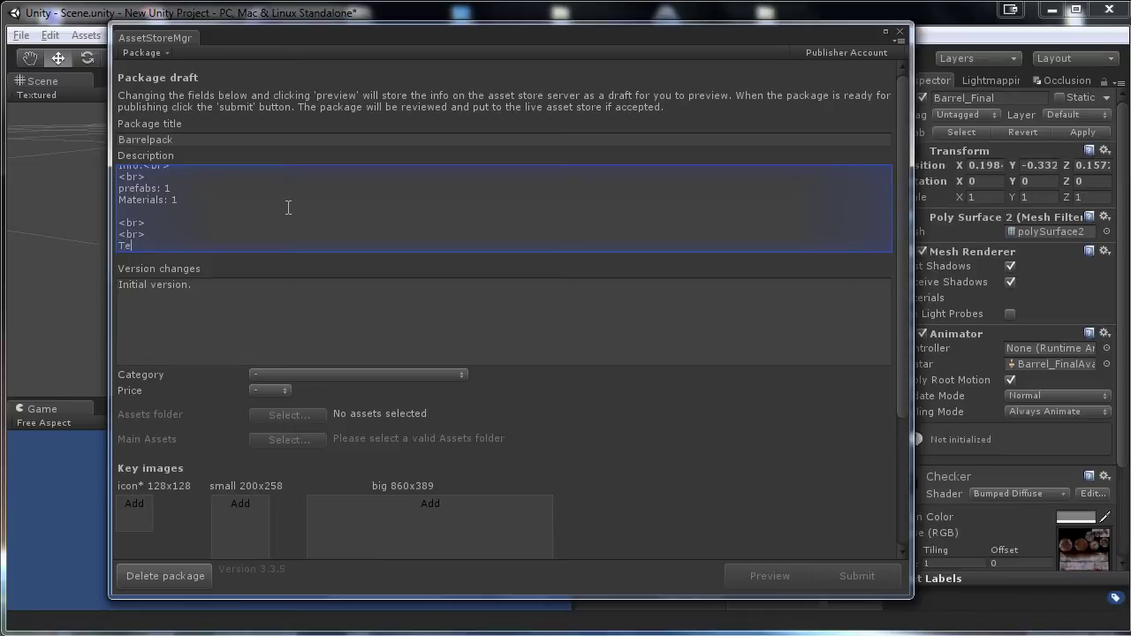
type("xture types:")
key("Return")
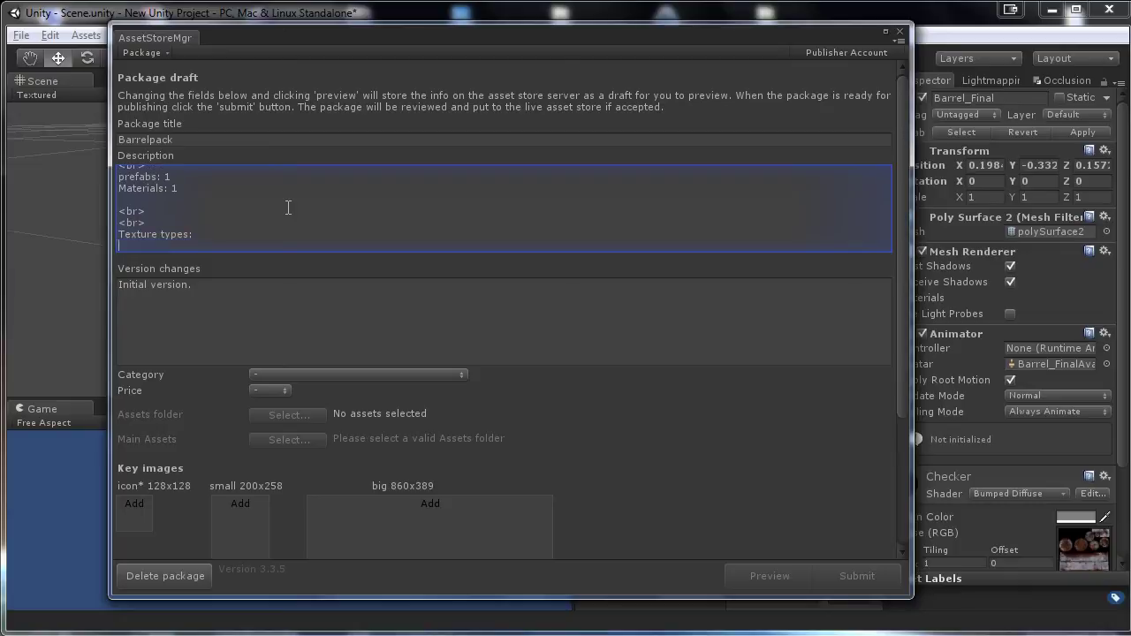
key("BackSpace")
type("<b")
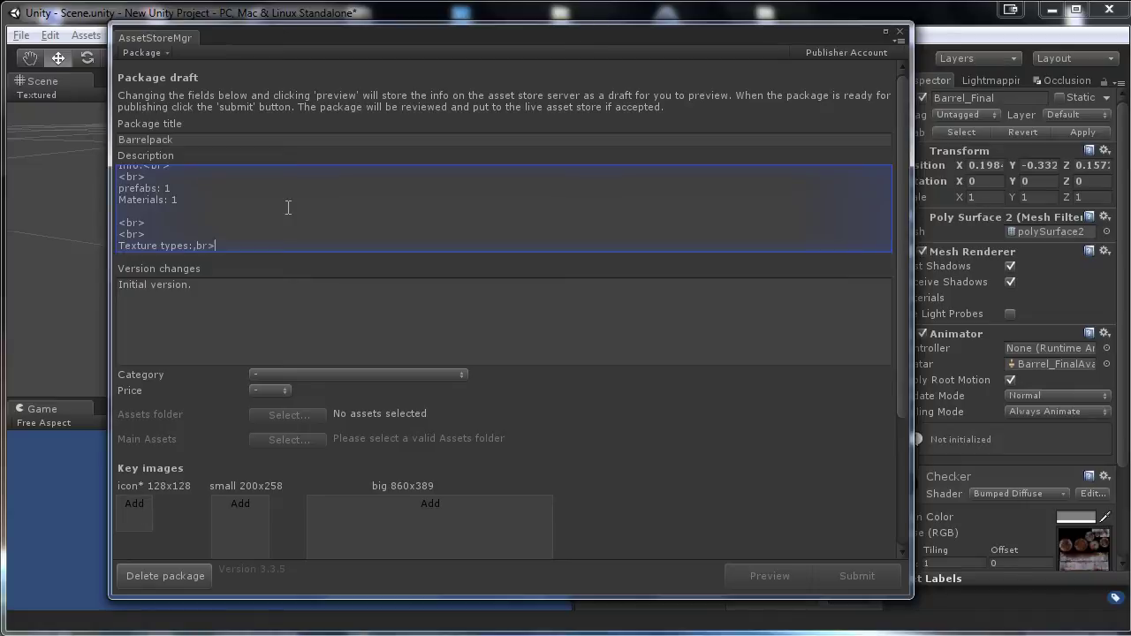
type("r>")
key("Return")
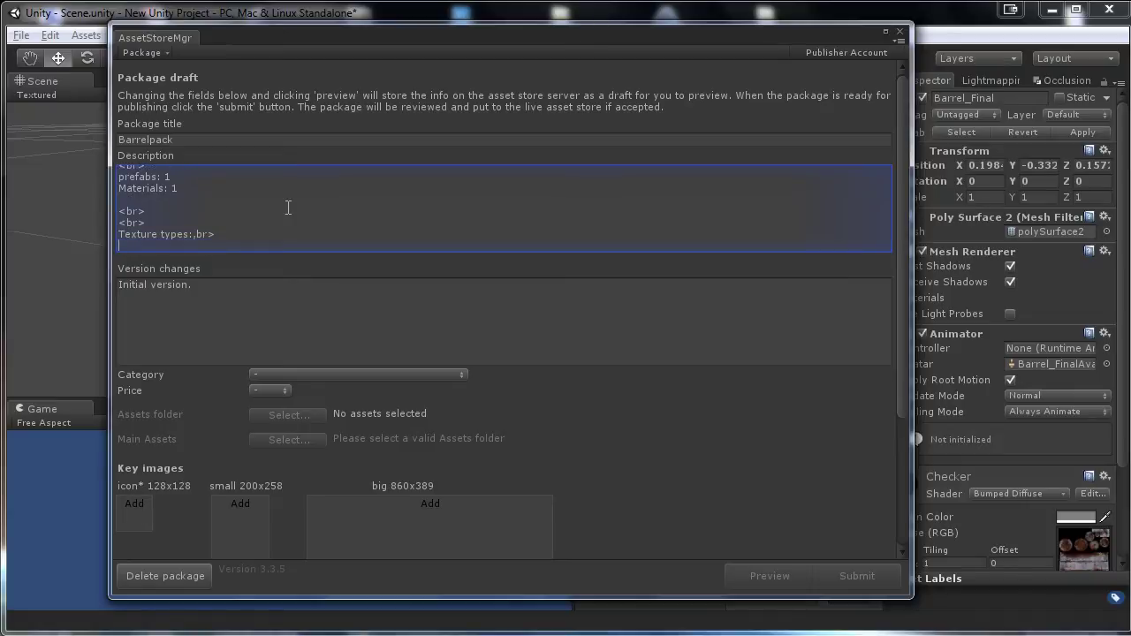
List the texture types under their heading as "diffuse.<br>", "normal map.<br>" and a specular map entry
key("BackSpace")
key("BackSpace")
type("diffuse")
key("Return")
key("BackSpace")
type(".<br>")
key("Return")
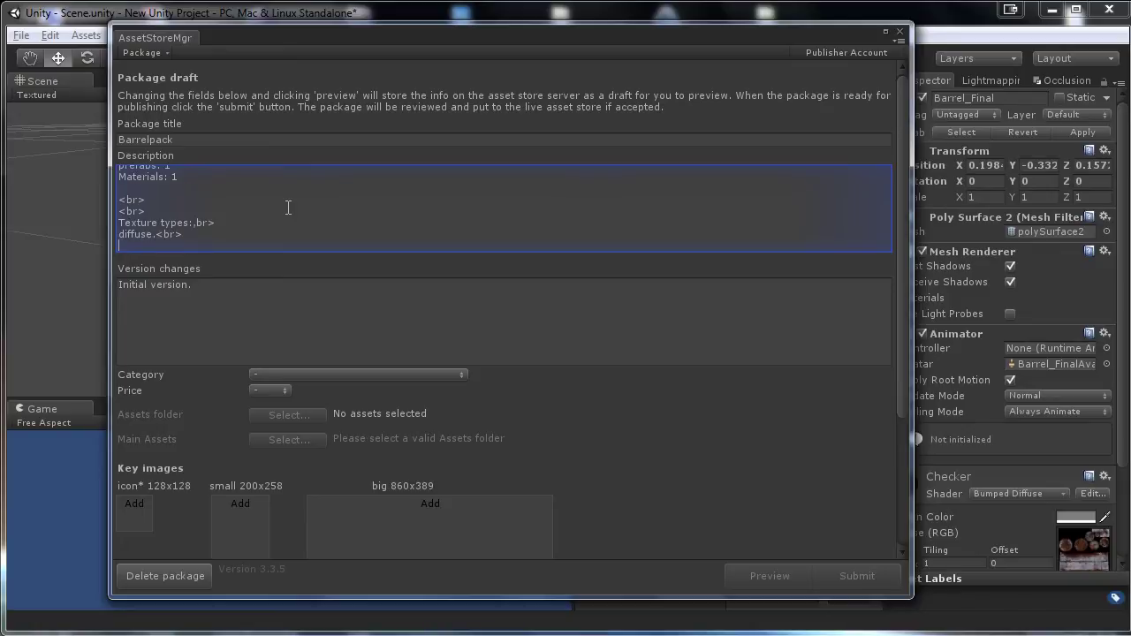
type("normal map.<br>")
key("Return")
type("specu")
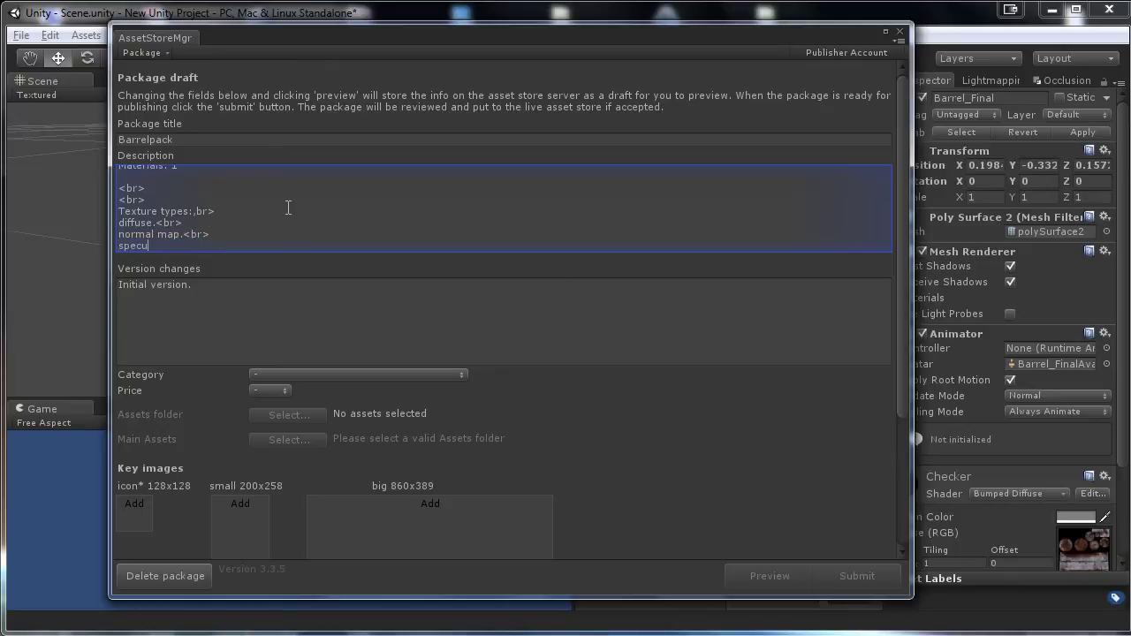
type("lar ma")
Append "<br>" to the "prefabs: 1" and "Materials: 1" lines and review the description text
key("Up")
key("Up")
key("Up")
key("Up")
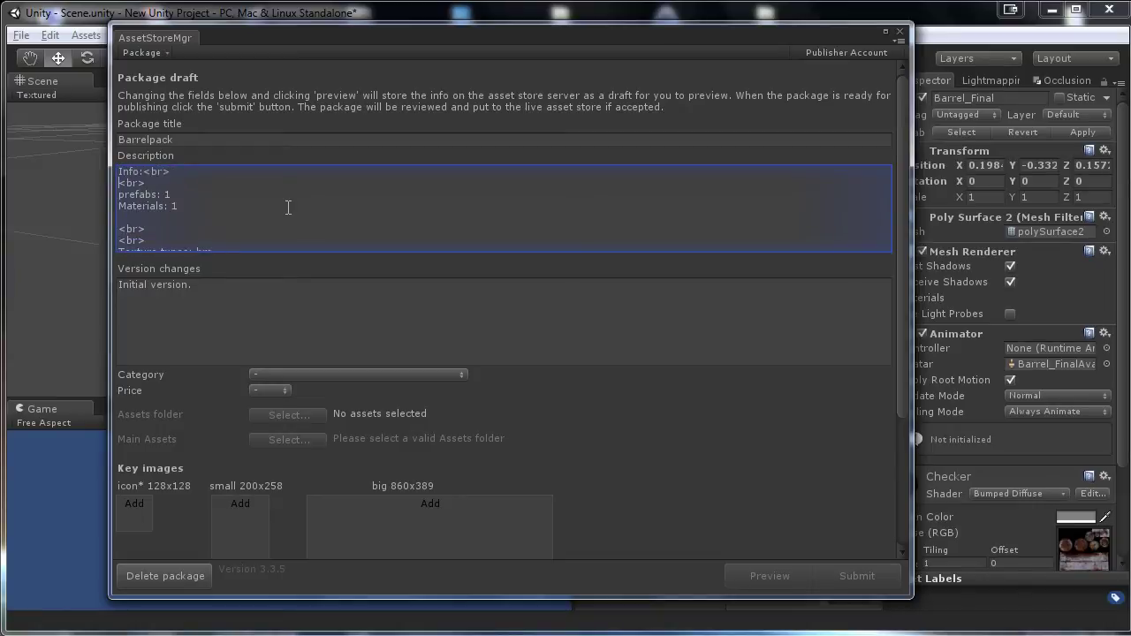
left_click(234, 199)
key("ctrl+Home")
type("some low poly game ready barrels")
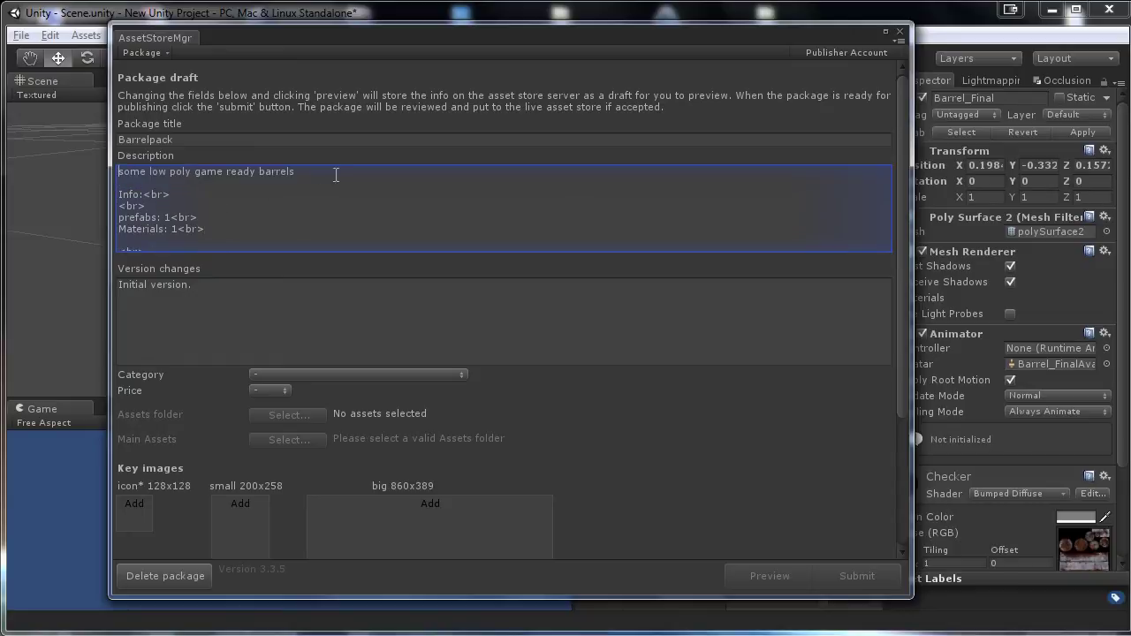
left_click_drag(334, 173, 196, 171)
left_click(205, 196)
key("Down")
key("Down")
key("Down")
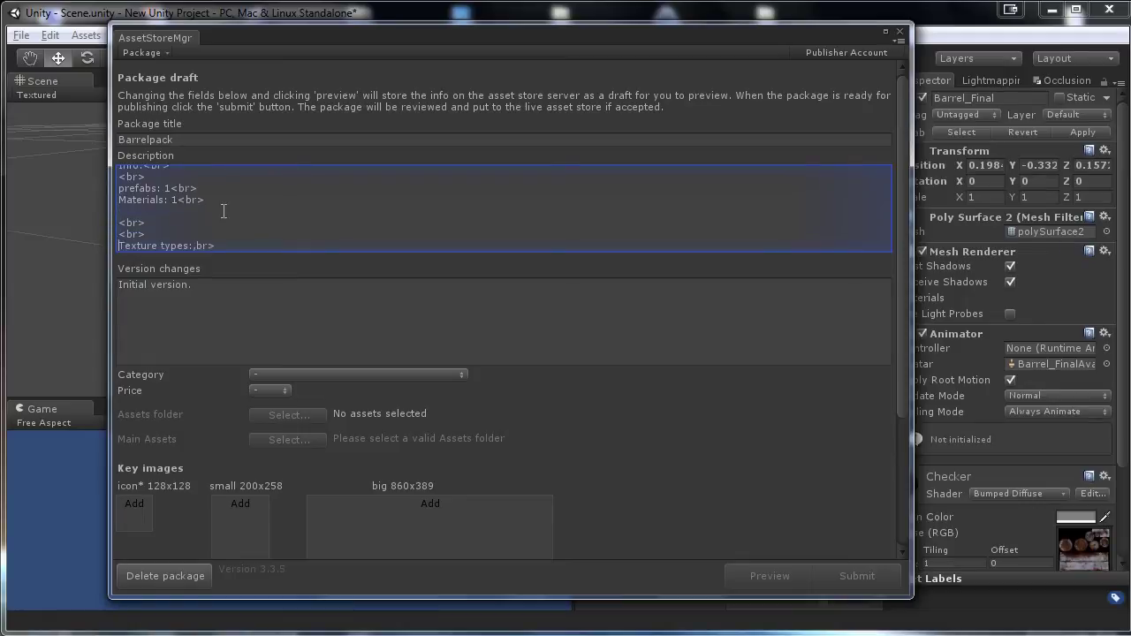
Set the package category to 3D Models > Props > Industrial and its price to Free, confirming the free package
left_click_drag(904, 297, 905, 371)
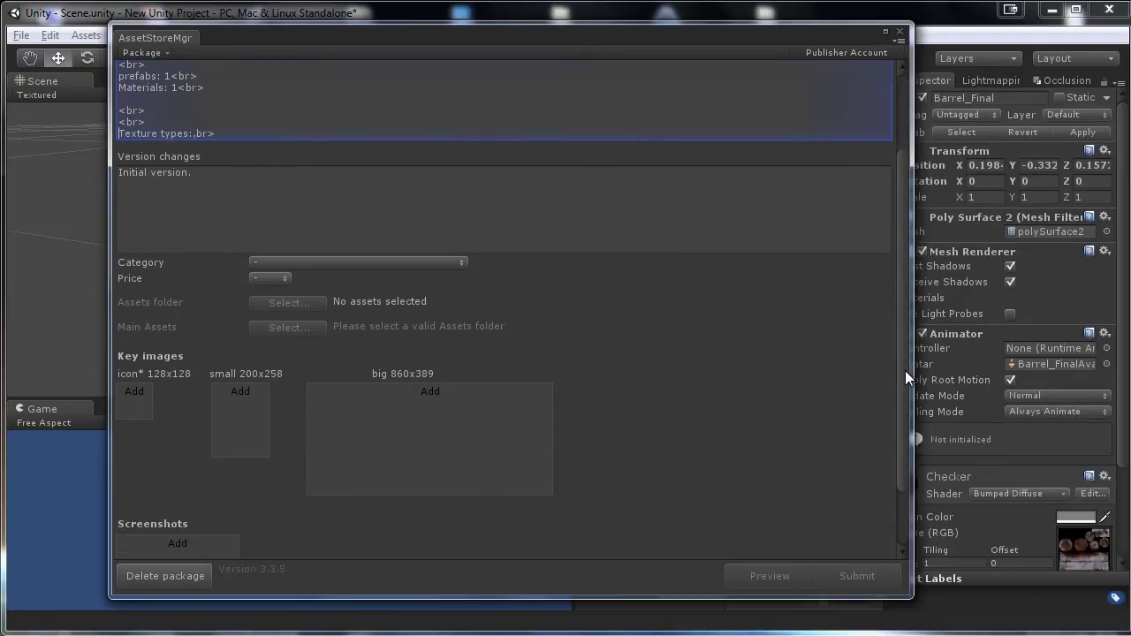
left_click(301, 263)
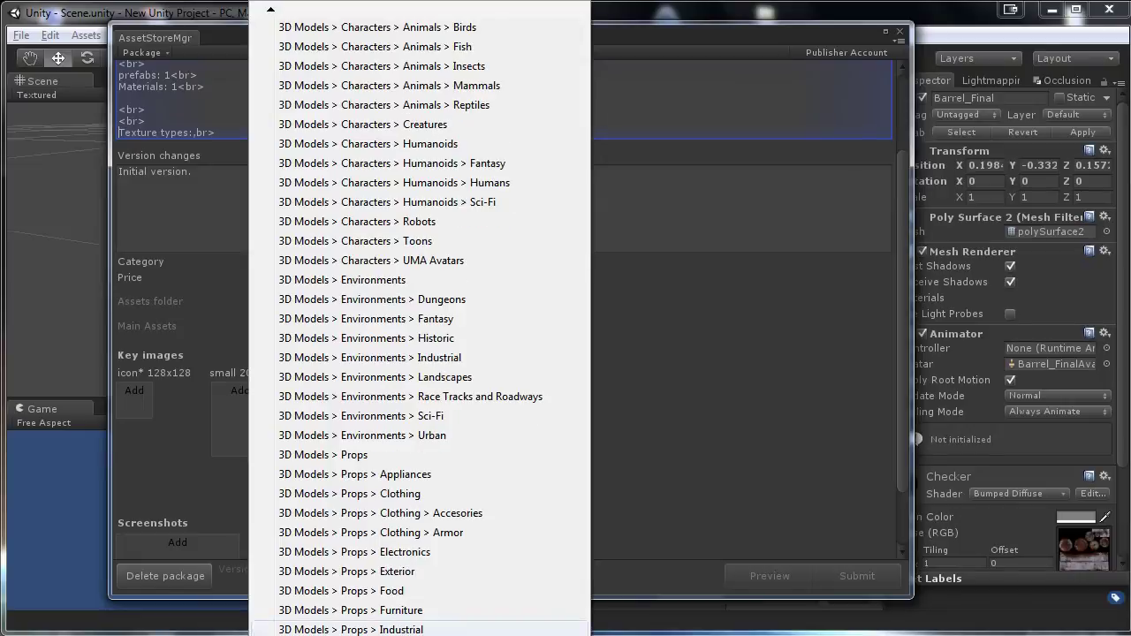
left_click(439, 629)
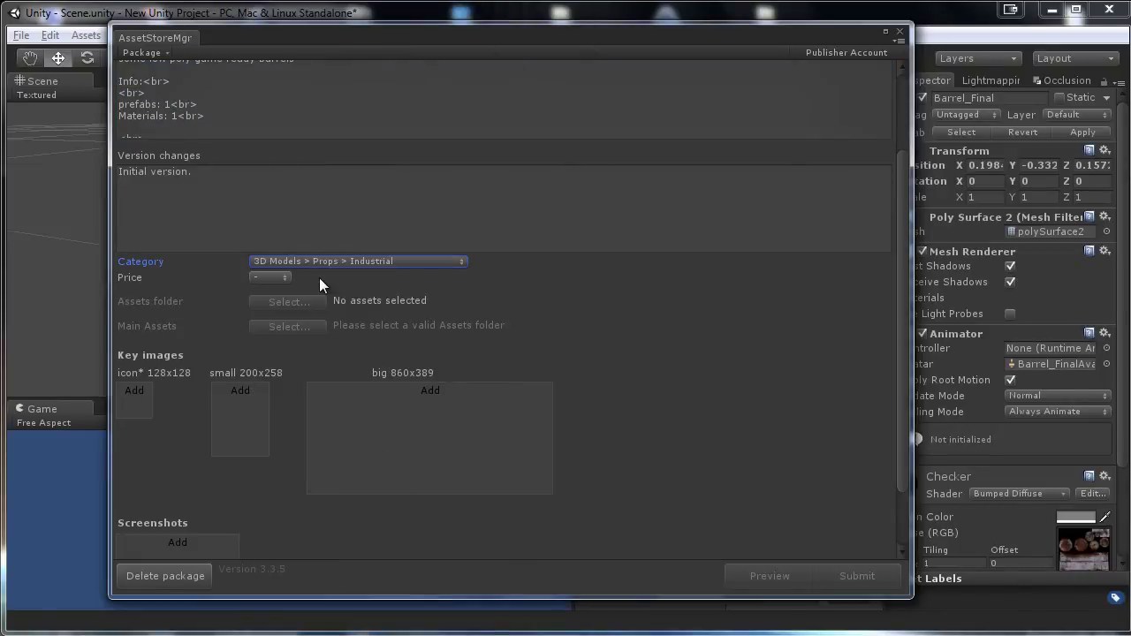
left_click(269, 278)
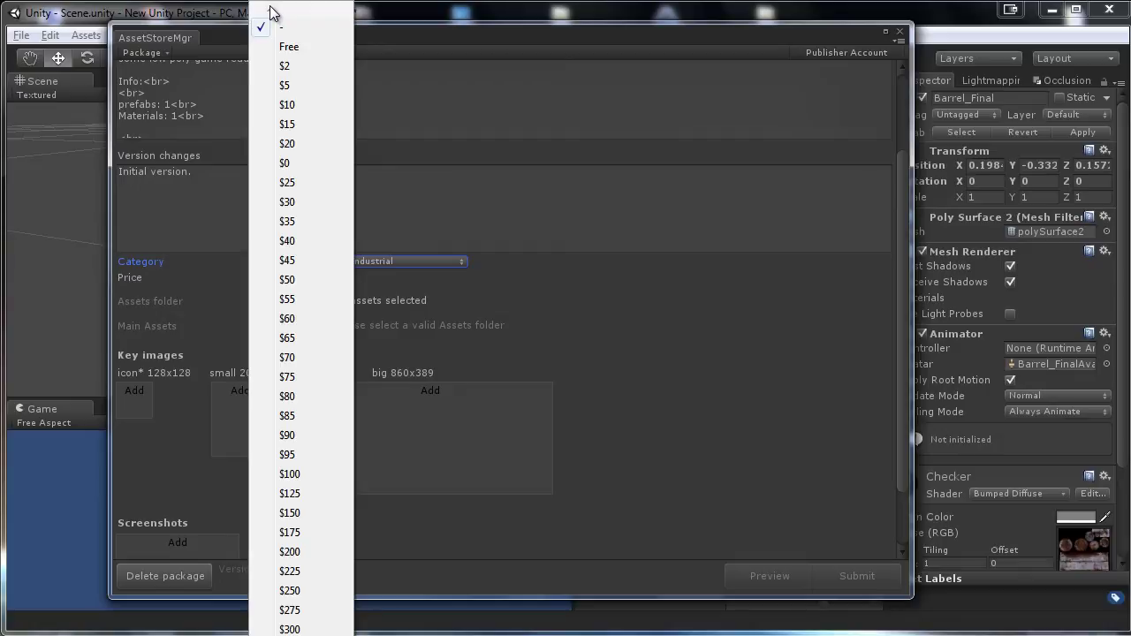
left_click(314, 46)
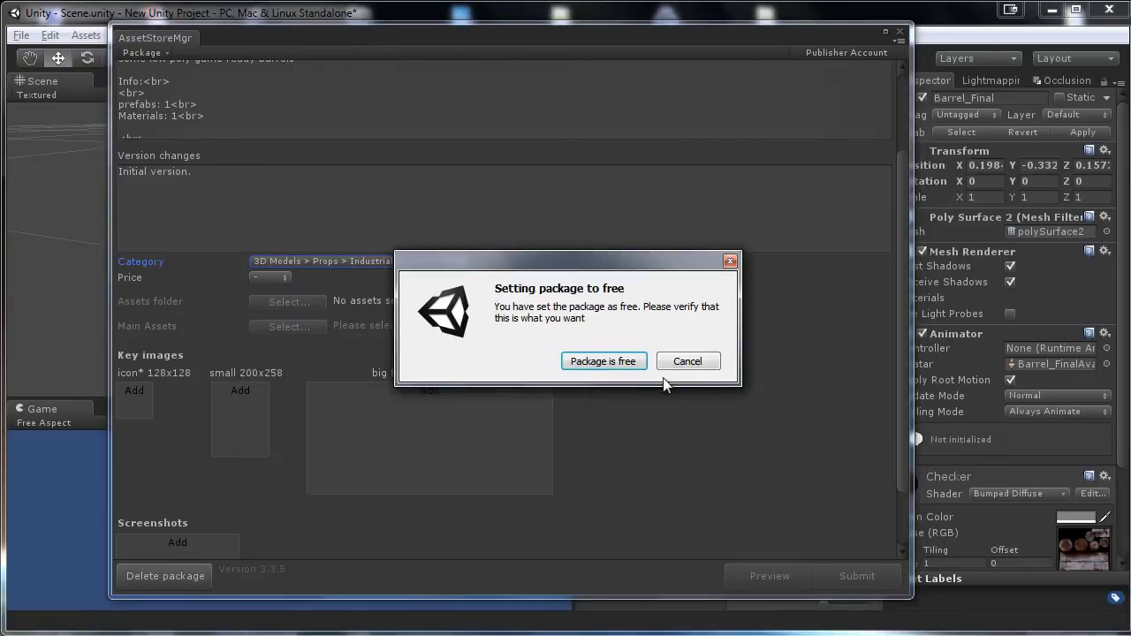
left_click(636, 362)
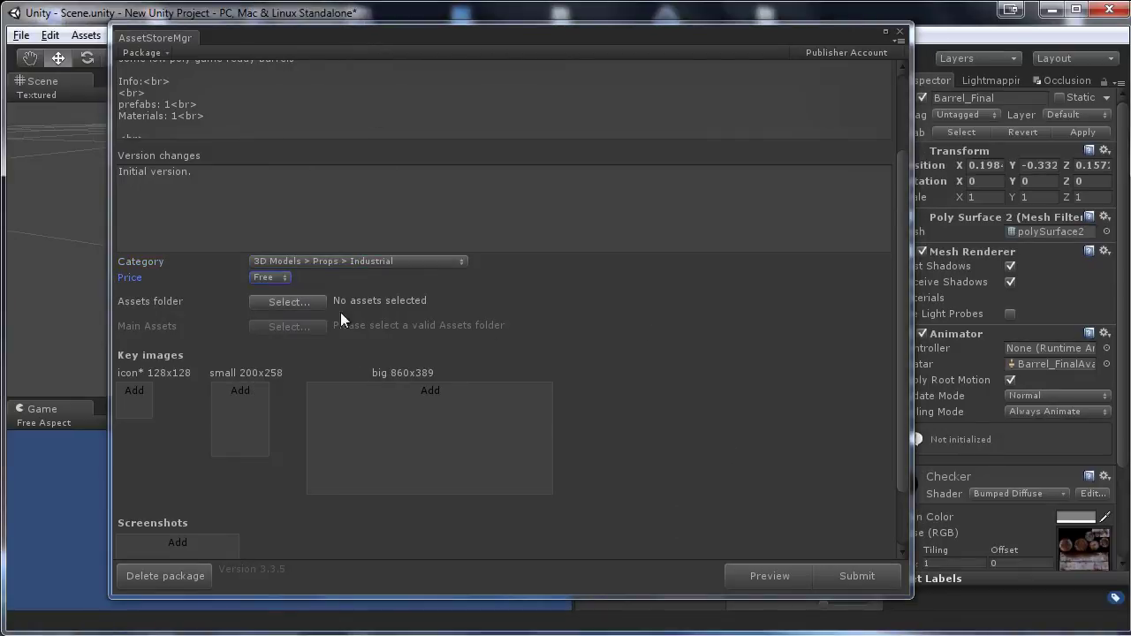
Choose the BarrelPack folder as the package's assets folder
left_click(276, 302)
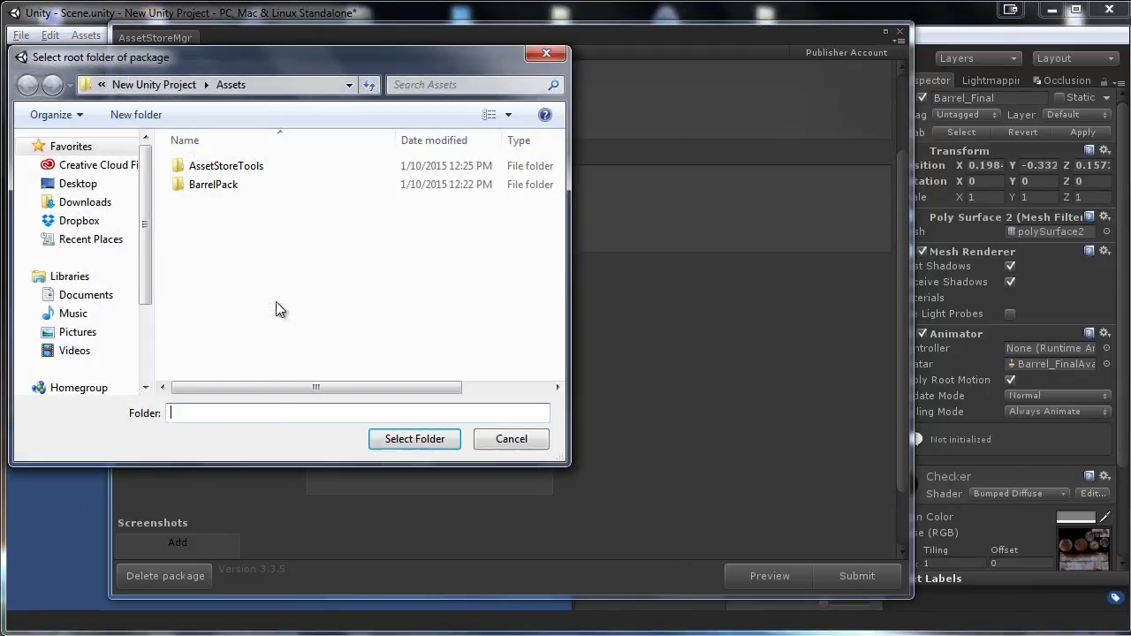
left_click_drag(272, 68, 527, 107)
left_click(469, 225)
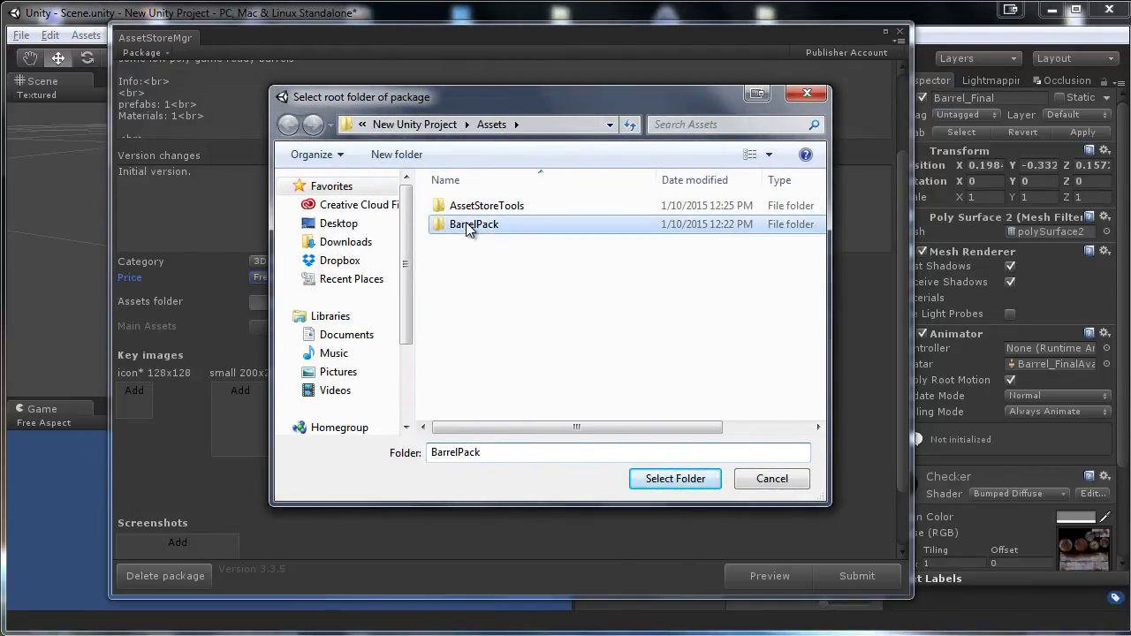
left_click(664, 479)
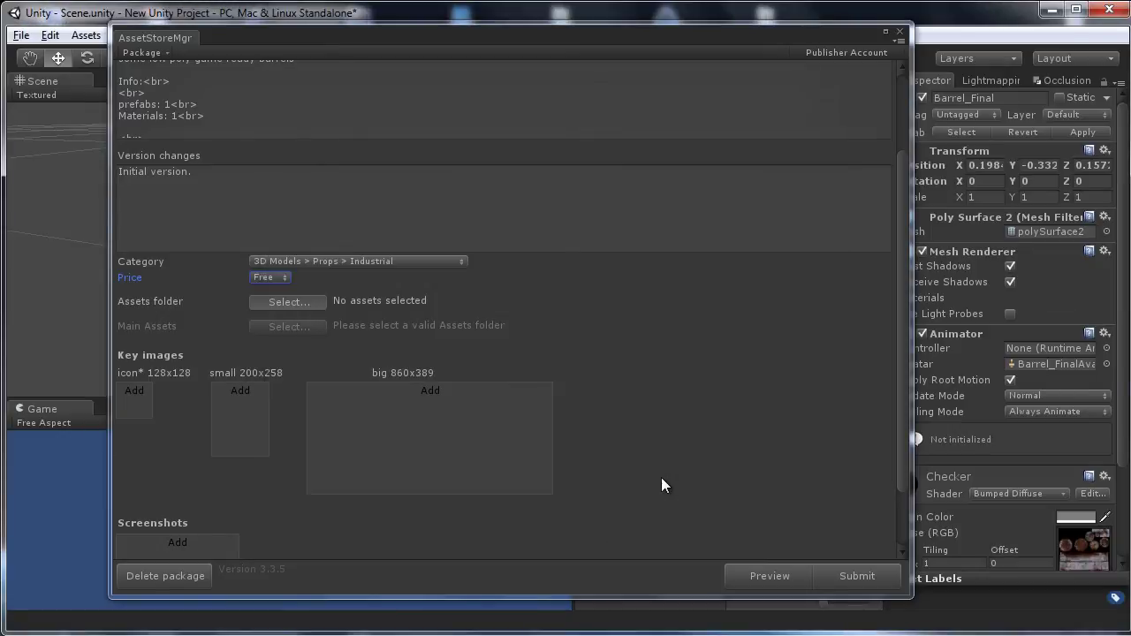
Set Barrel_Final.prefab from the Prefabs folder as the package's main asset
left_click(303, 326)
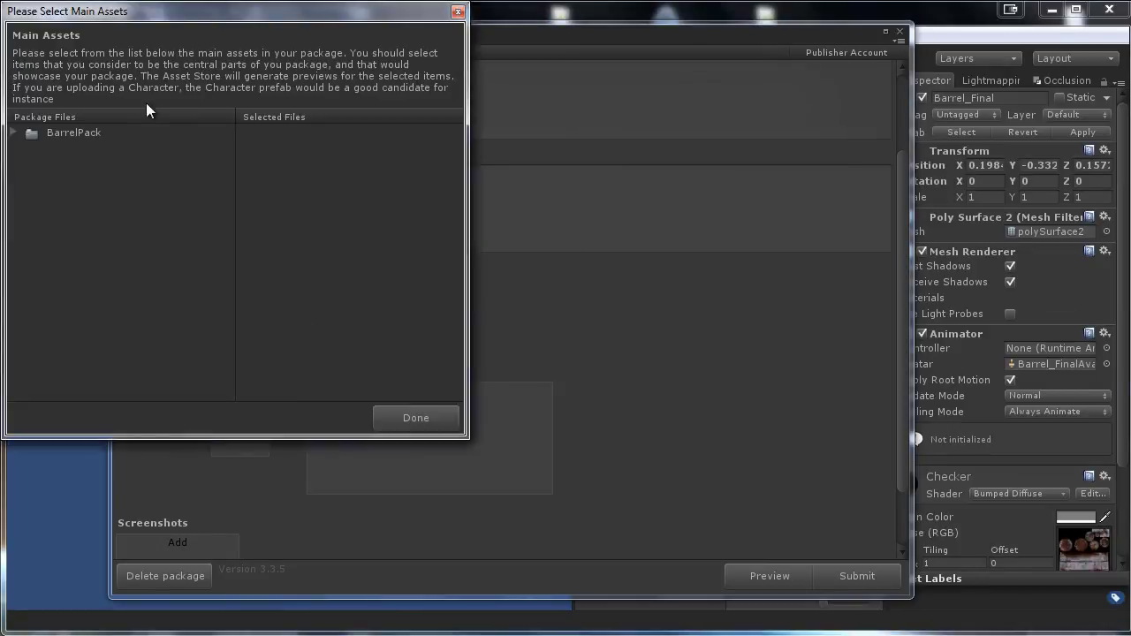
left_click_drag(140, 10, 494, 98)
left_click(371, 219)
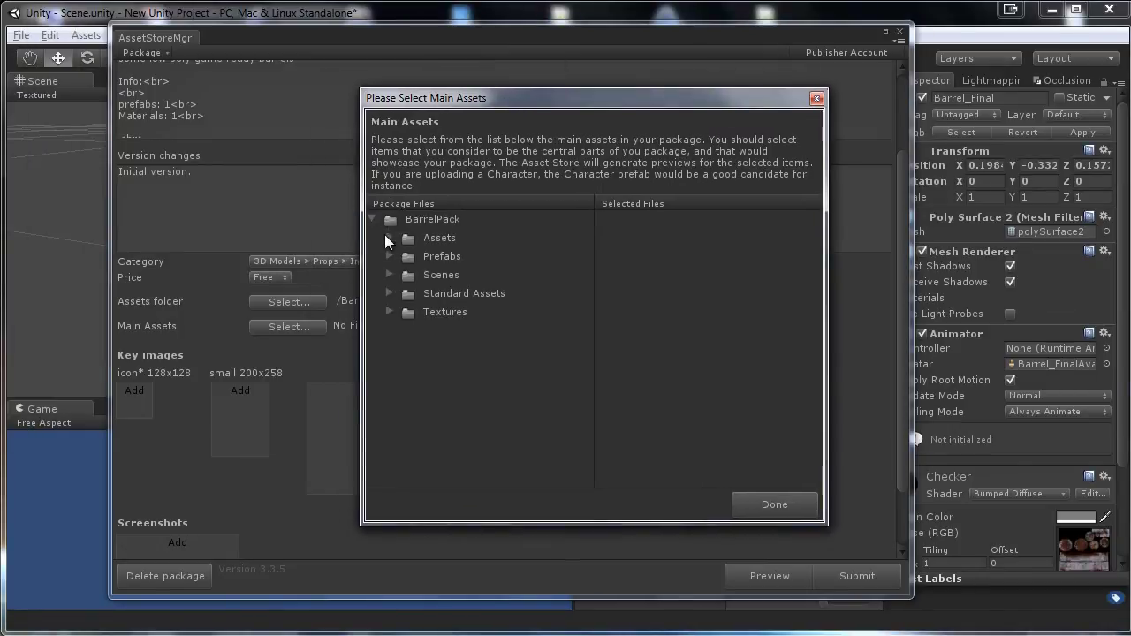
left_click(389, 257)
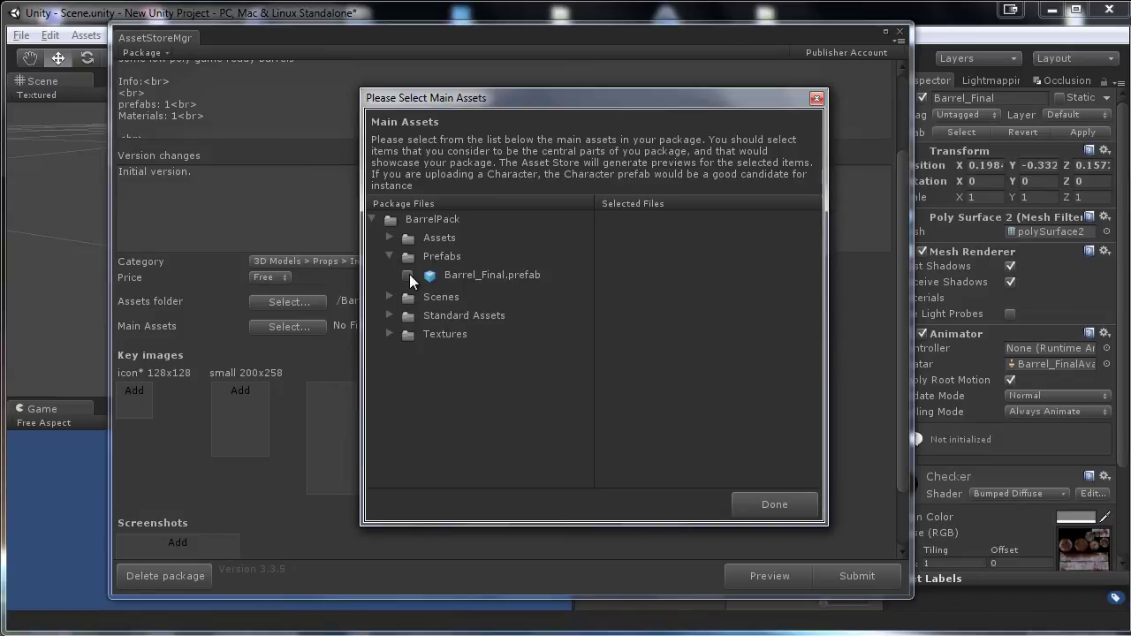
left_click(407, 274)
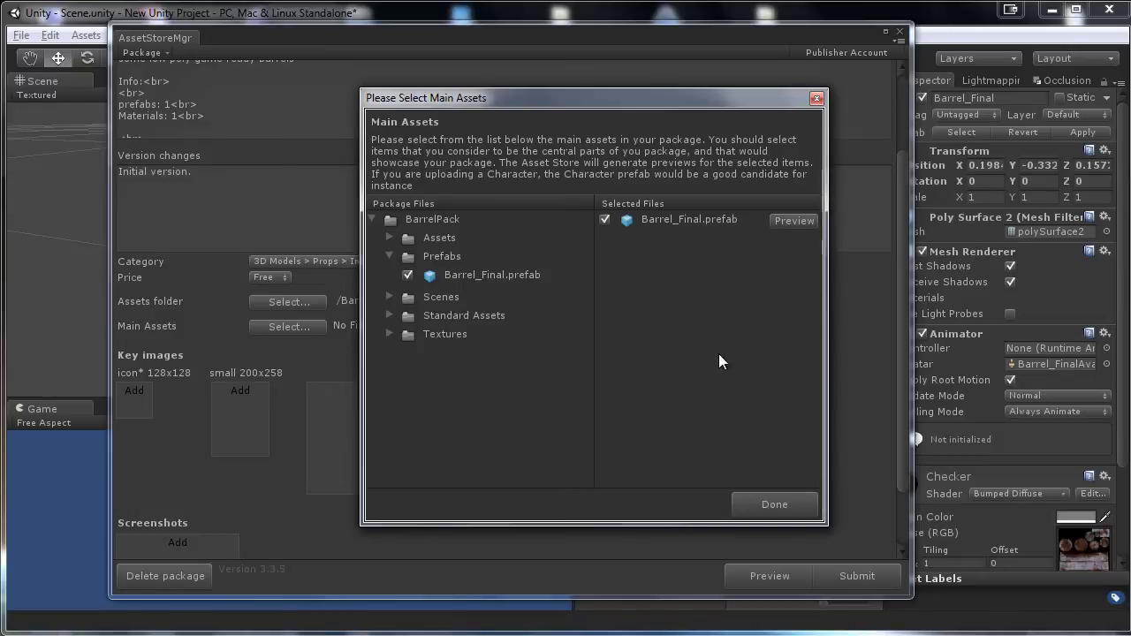
left_click(765, 504)
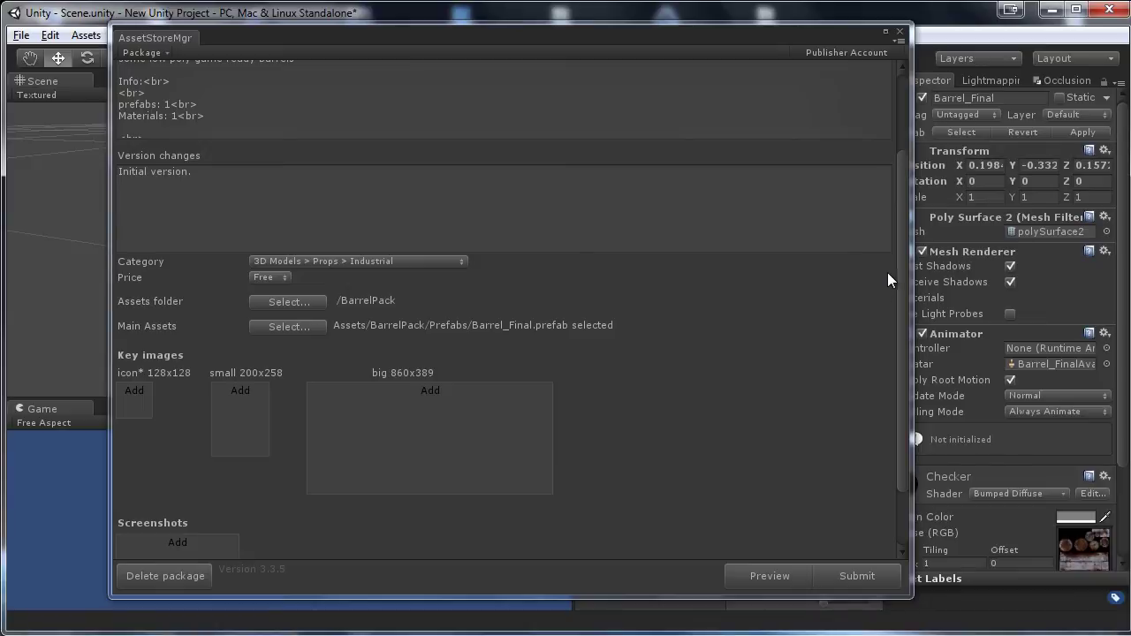
Download the Asset Store key image templates and open the downloaded asset-store-key-image-templates.zip archive
left_click_drag(902, 262, 882, 365)
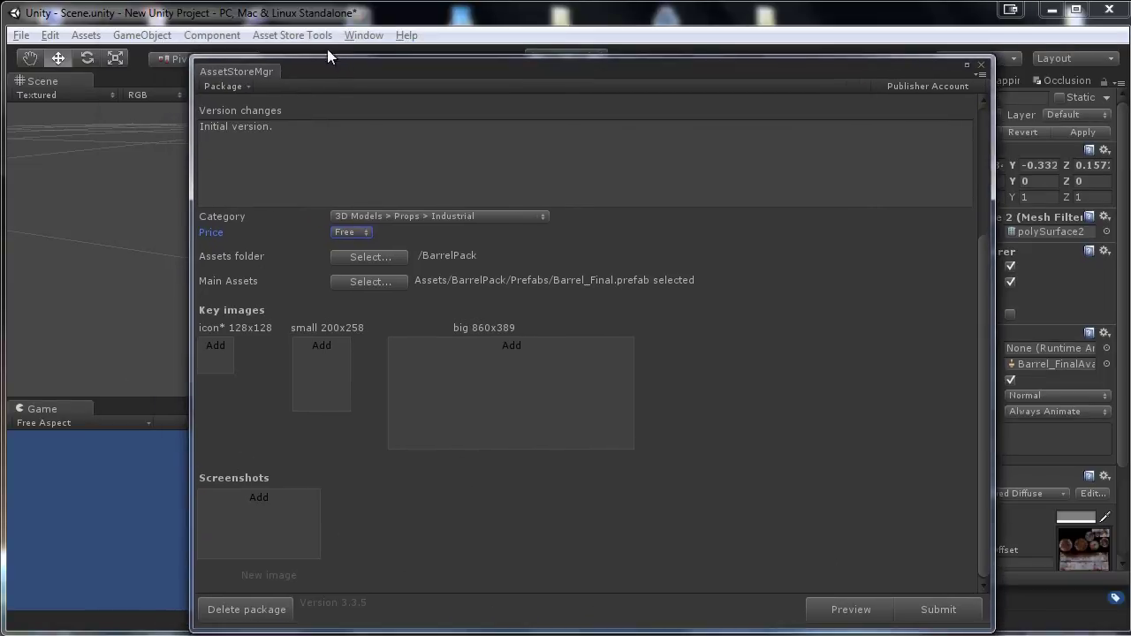
left_click(304, 36)
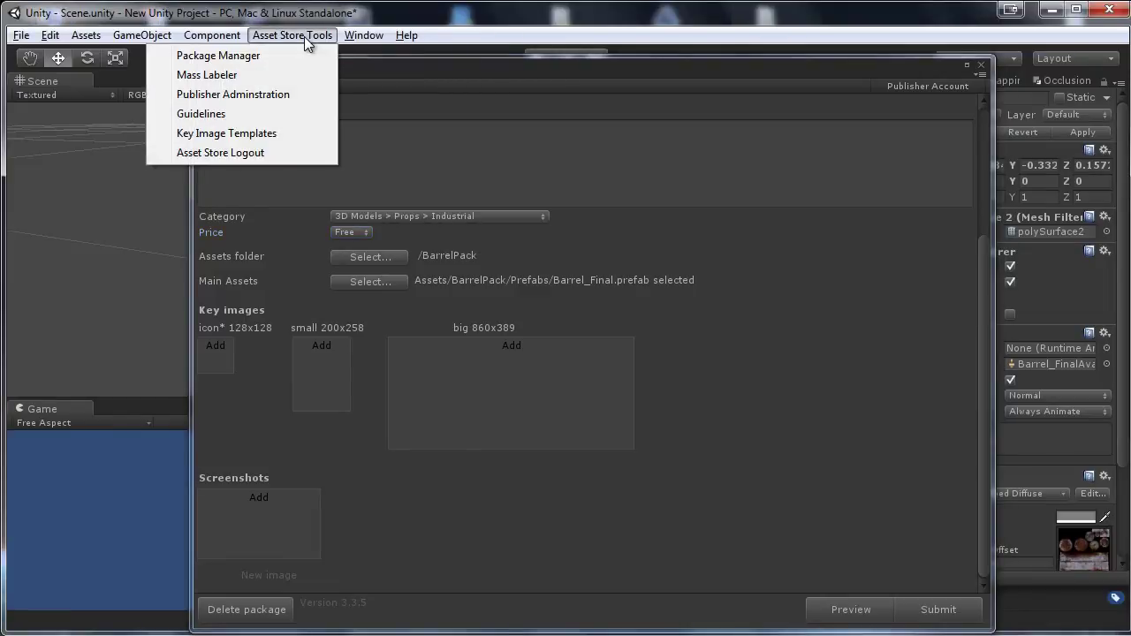
left_click(282, 133)
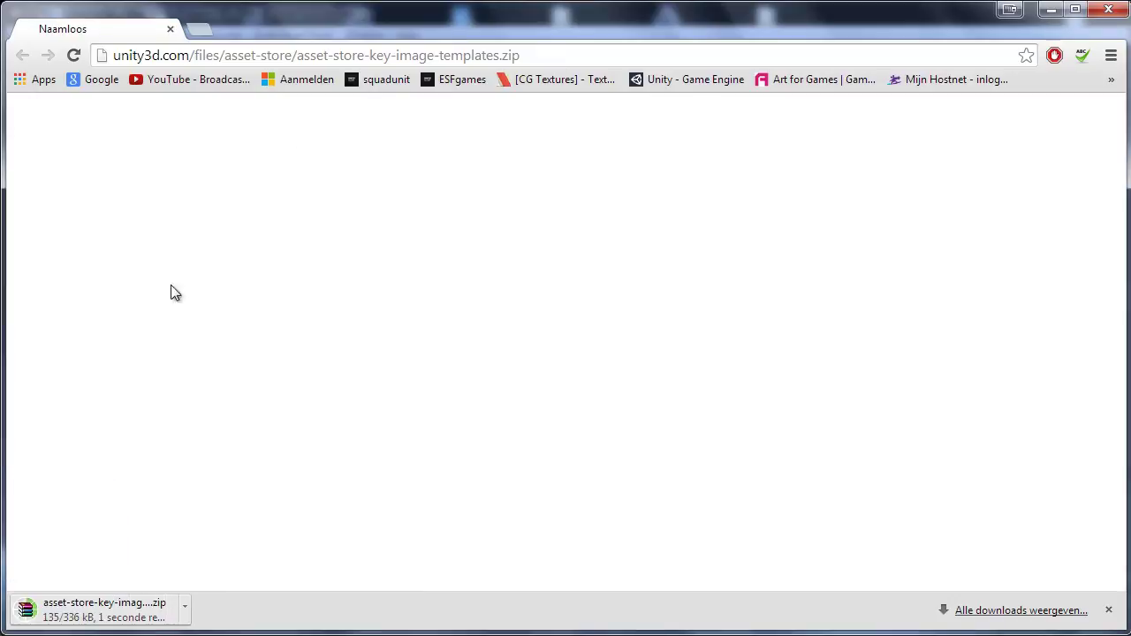
left_click(112, 609)
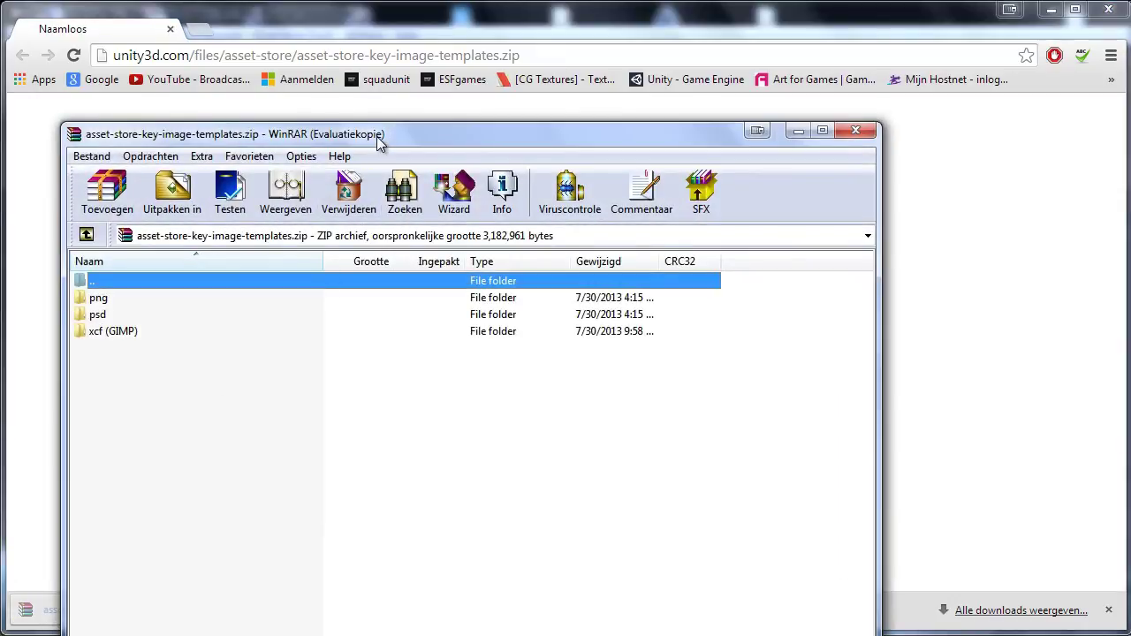
left_click_drag(379, 138, 477, 64)
left_click(711, 252)
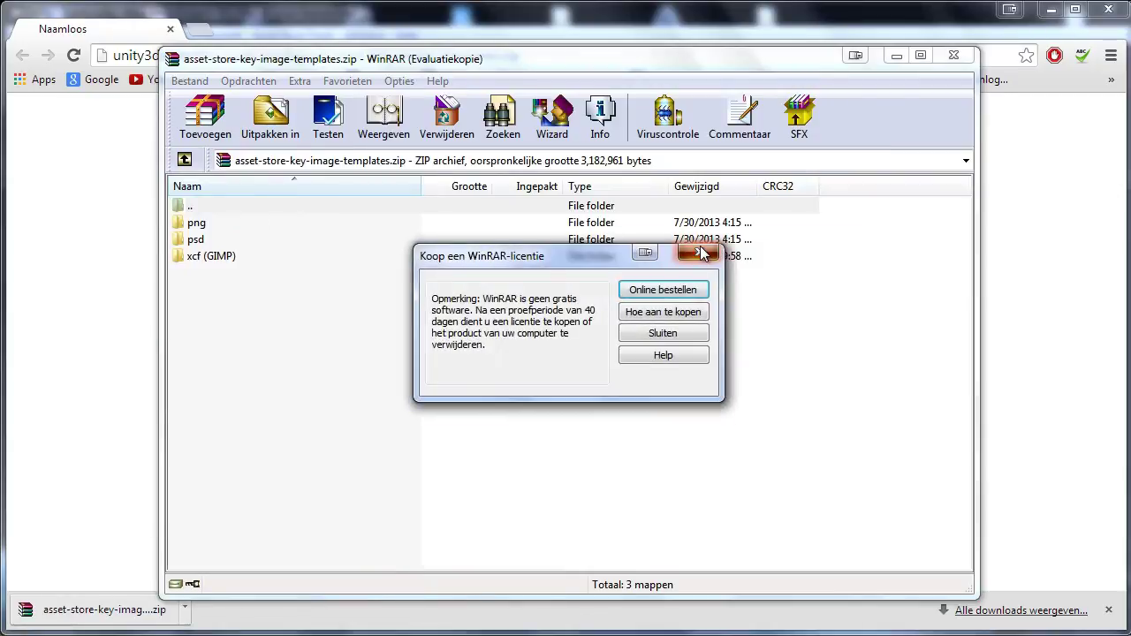
left_click_drag(677, 141, 791, 57)
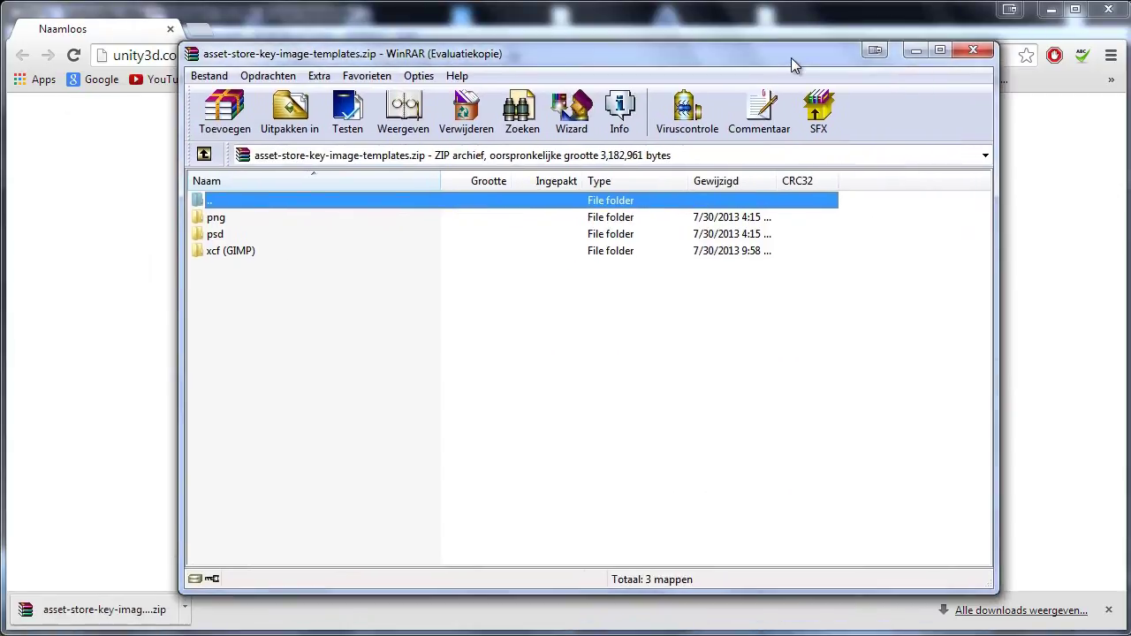
Open big_precise.psd, icon_precise.psd and small_precise.psd from the archive's psd folder in Photoshop
double_click(216, 235)
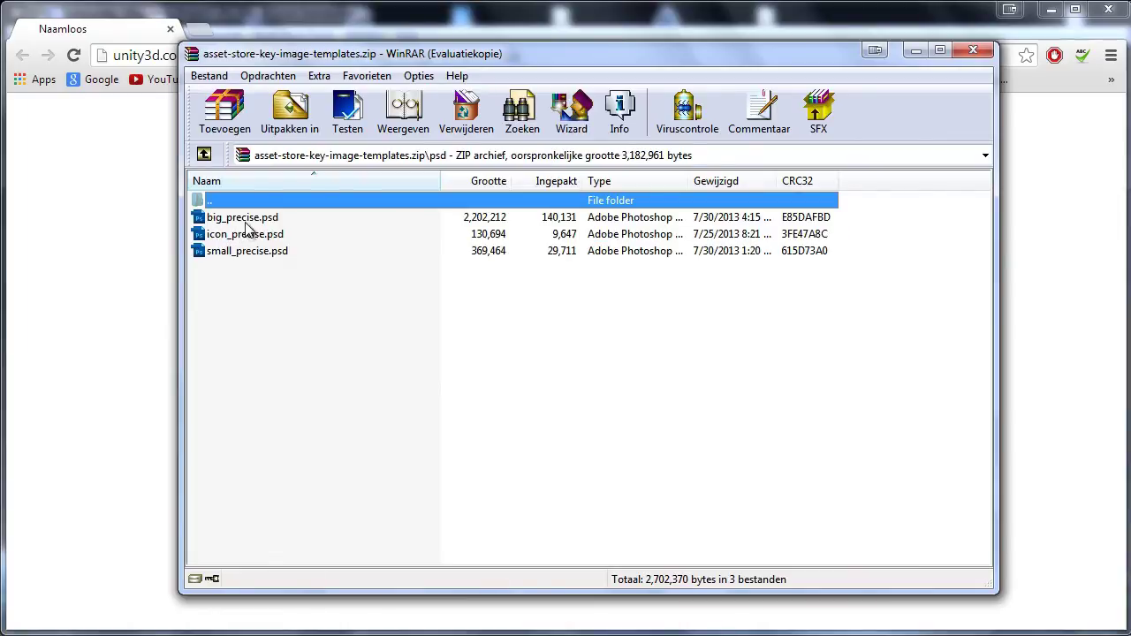
left_click(245, 223)
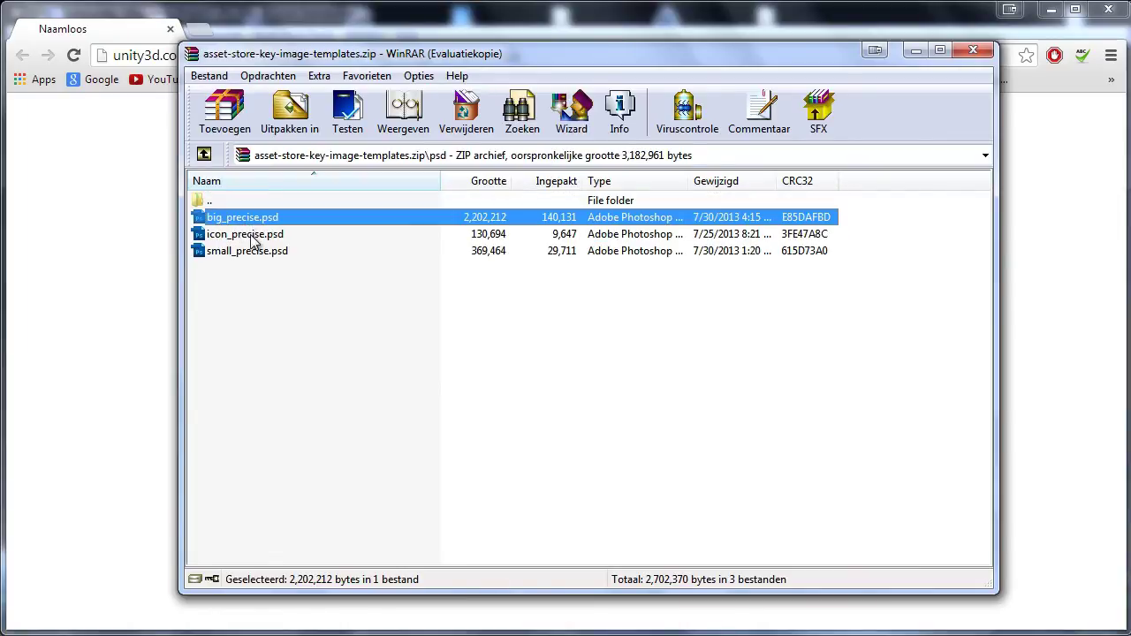
left_click(253, 235)
left_click(258, 252)
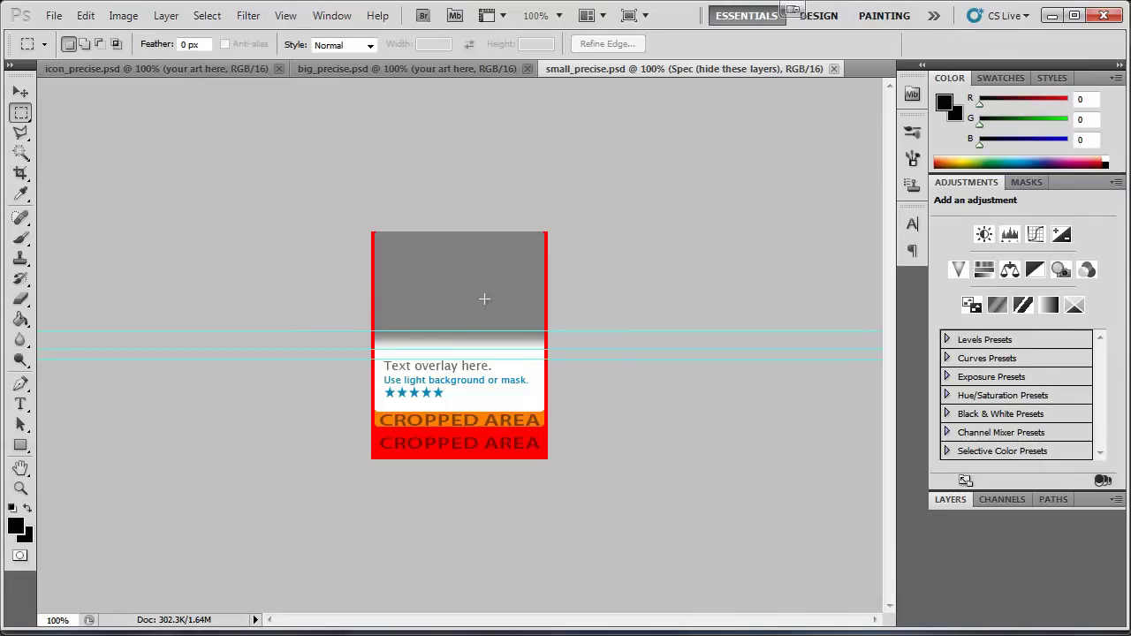
Examine the layers and layout of the icon, small and big key image templates
left_click(225, 73)
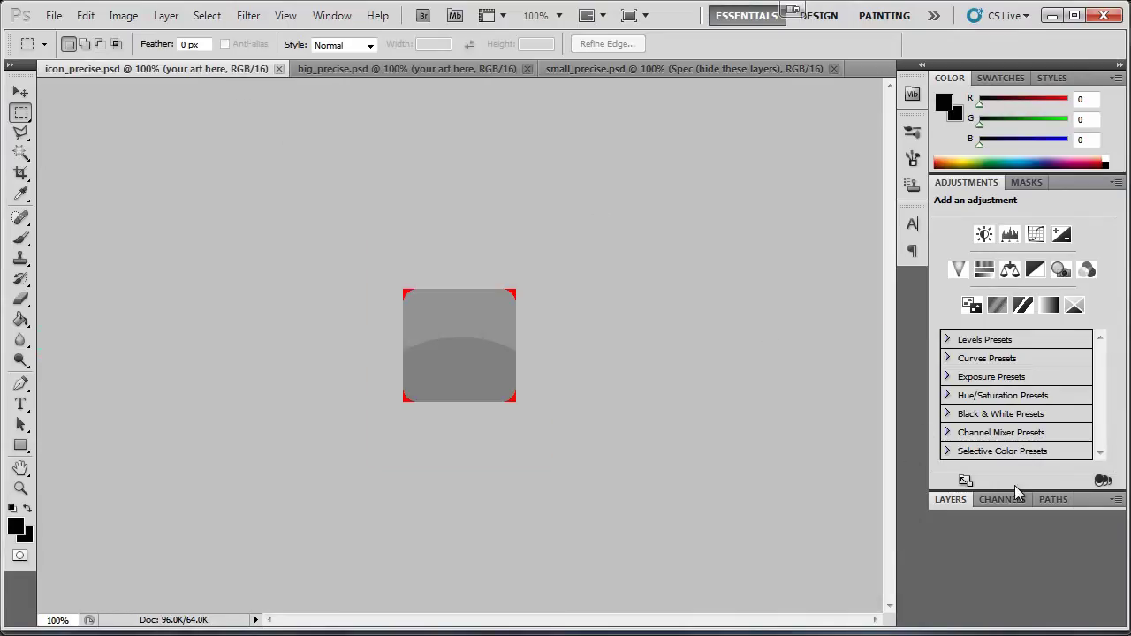
left_click(951, 499)
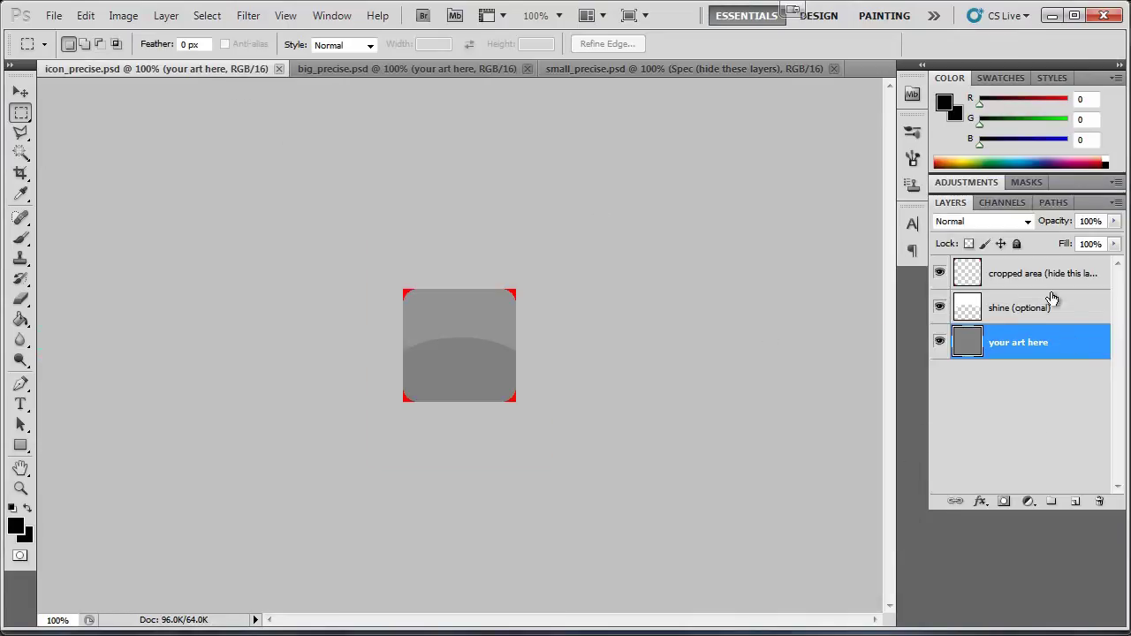
left_click(339, 71)
left_click(658, 71)
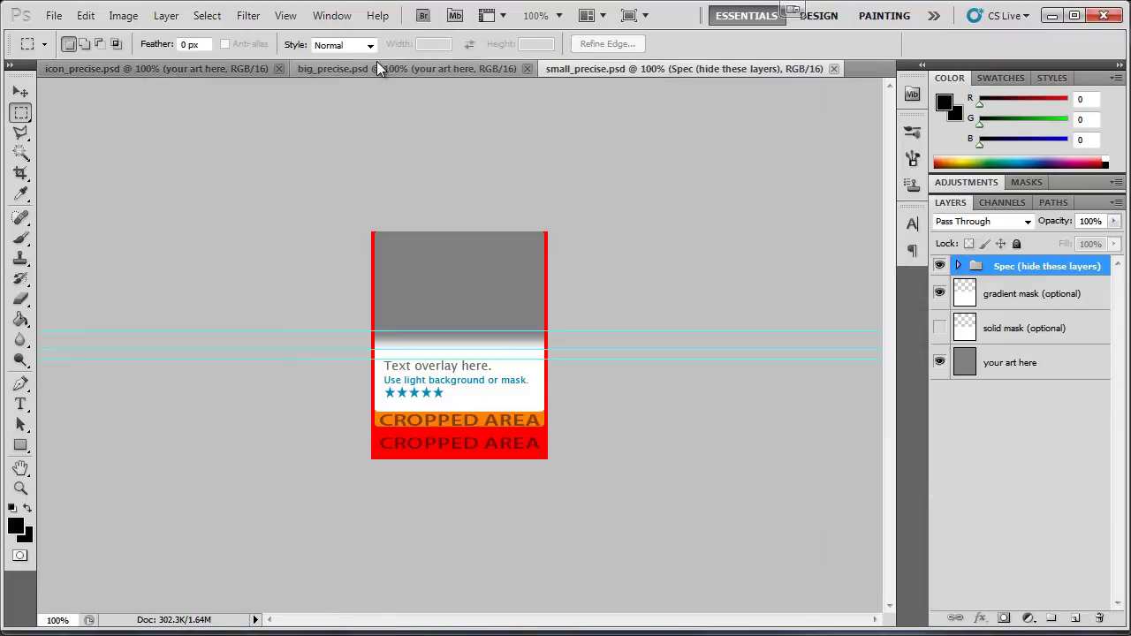
left_click(377, 76)
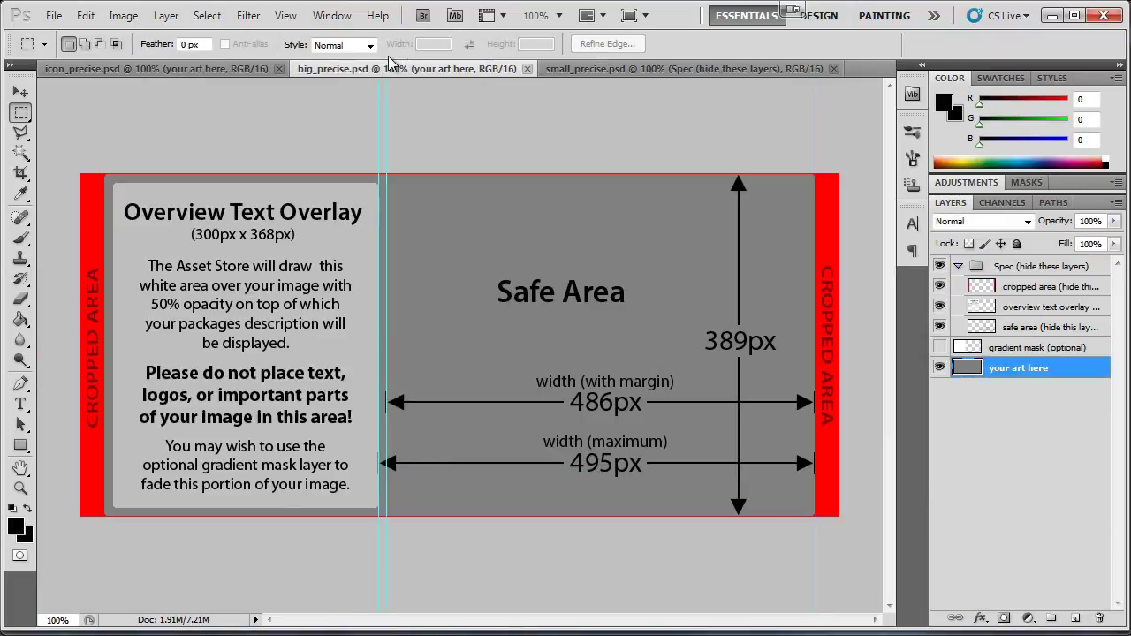
Add a new layer above "your art here" in big_precise.psd and paint the whole canvas black on it
left_click(959, 266)
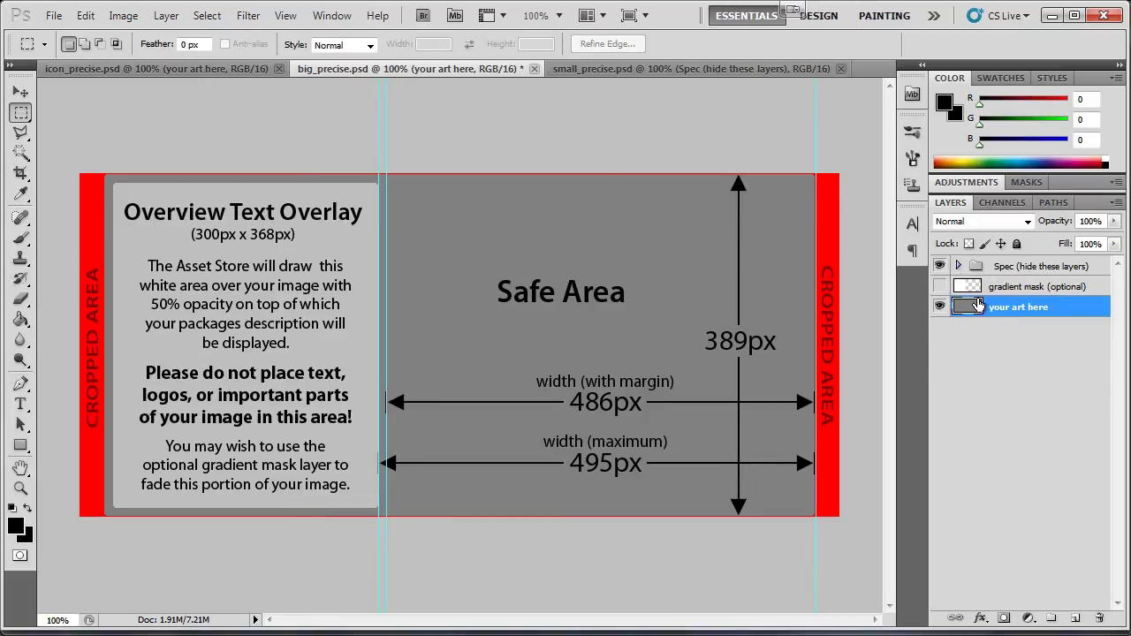
left_click(1075, 618)
left_click(20, 237)
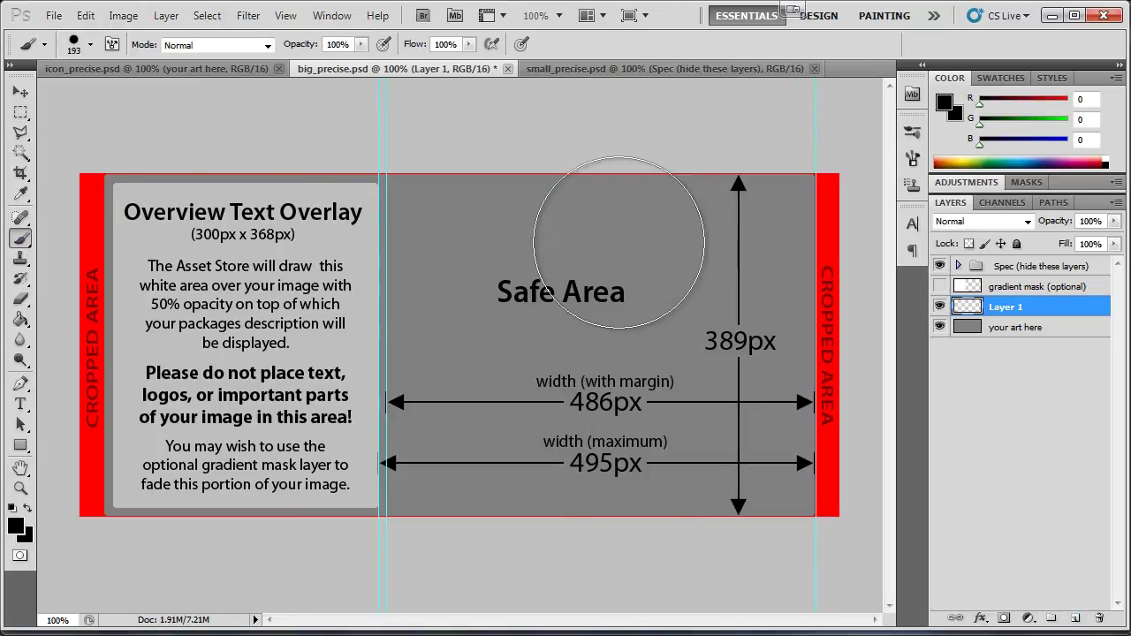
mouse_move(733, 234)
left_mouse_down()
mouse_move(335, 221)
mouse_move(212, 181)
mouse_move(813, 366)
mouse_move(442, 508)
left_mouse_up()
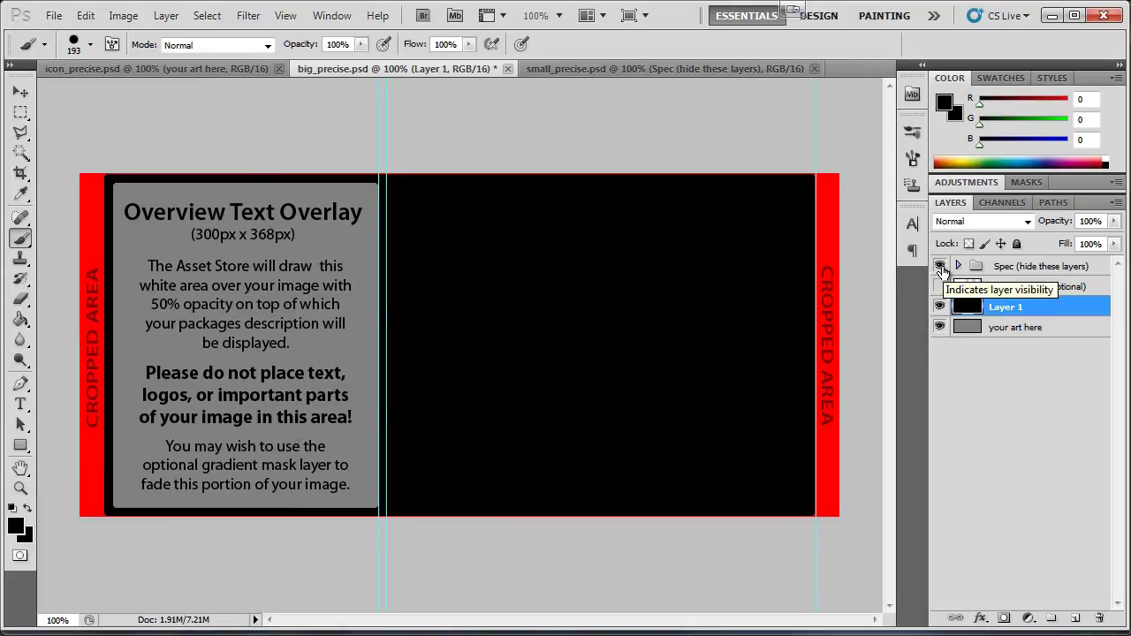
Hide the Spec layer group in the big template and show its optional gradient mask layer
left_click(940, 268)
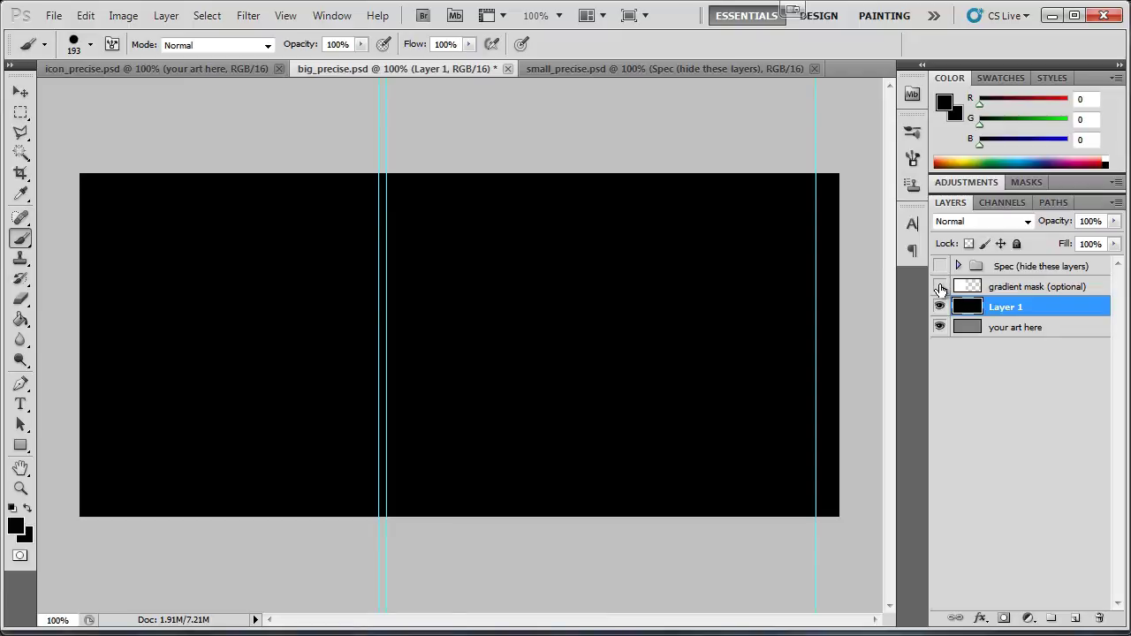
left_click(939, 286)
left_click(999, 292)
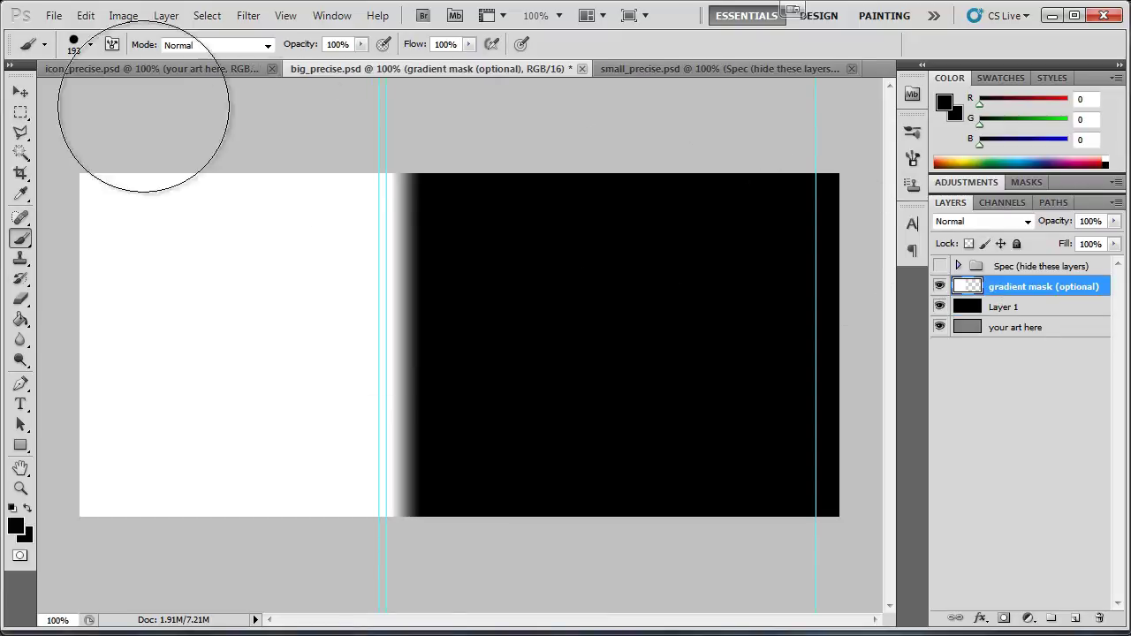
Marquee-select the white text overlay area of the big image, and after it the black artwork area
left_click(20, 112)
mouse_move(78, 166)
left_mouse_down()
mouse_move(366, 533)
mouse_move(370, 519)
left_mouse_up()
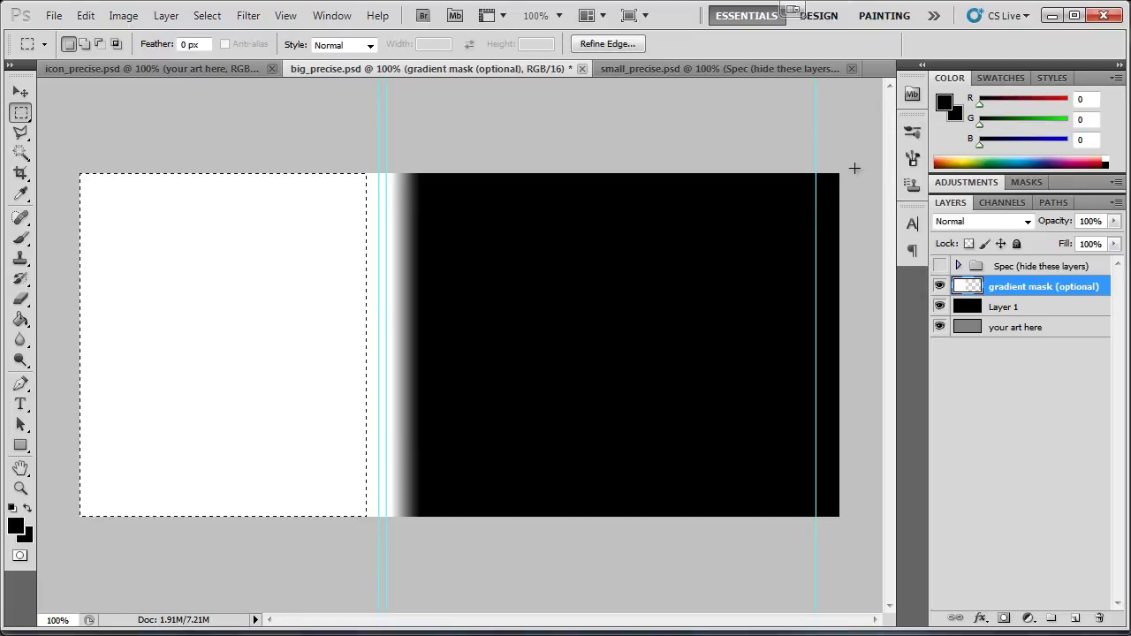
left_click_drag(854, 166, 436, 533)
Hide the Spec layer group in small_precise.psd and select its "your art here" layer
left_click(710, 68)
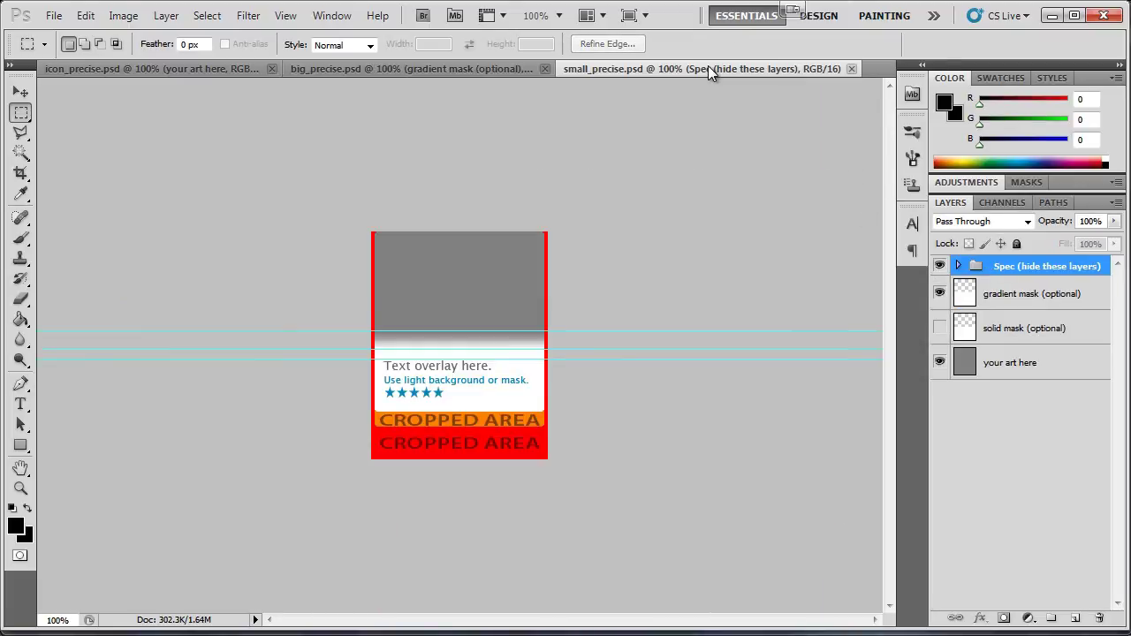
left_click(1021, 358)
left_click(1039, 272)
left_click(202, 71)
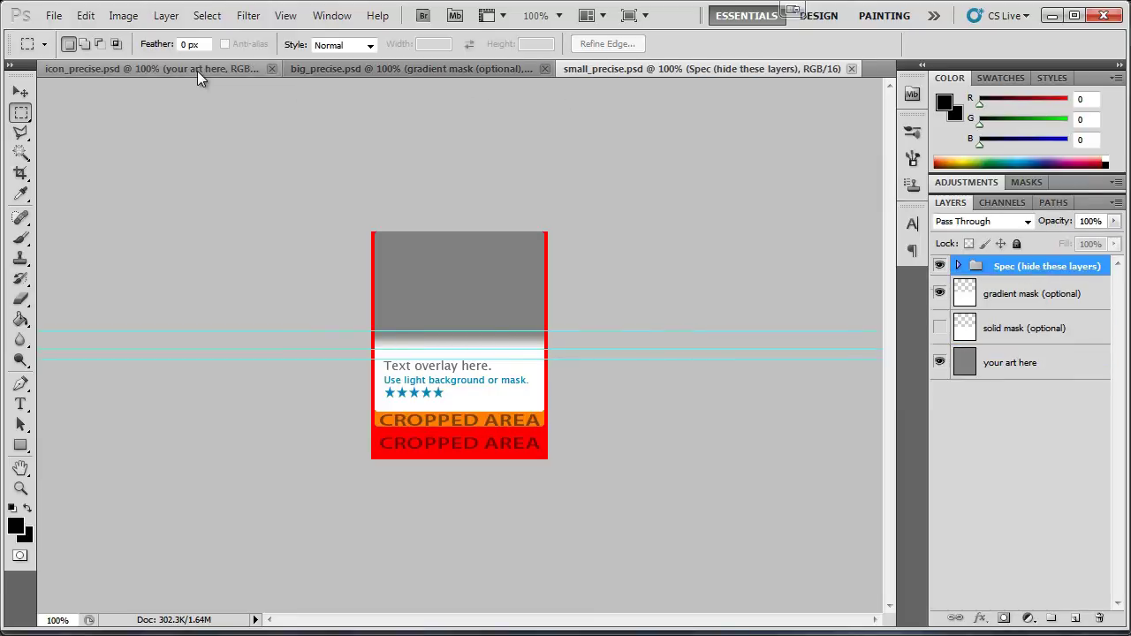
left_click(703, 68)
left_click(939, 327)
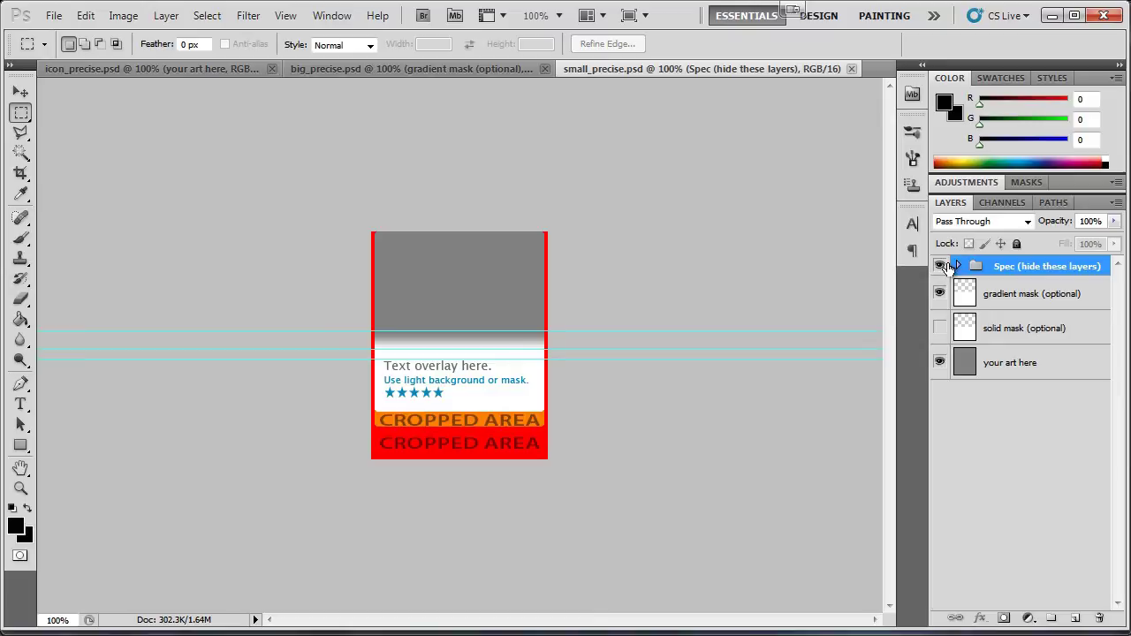
left_click(940, 266)
left_click(1025, 366)
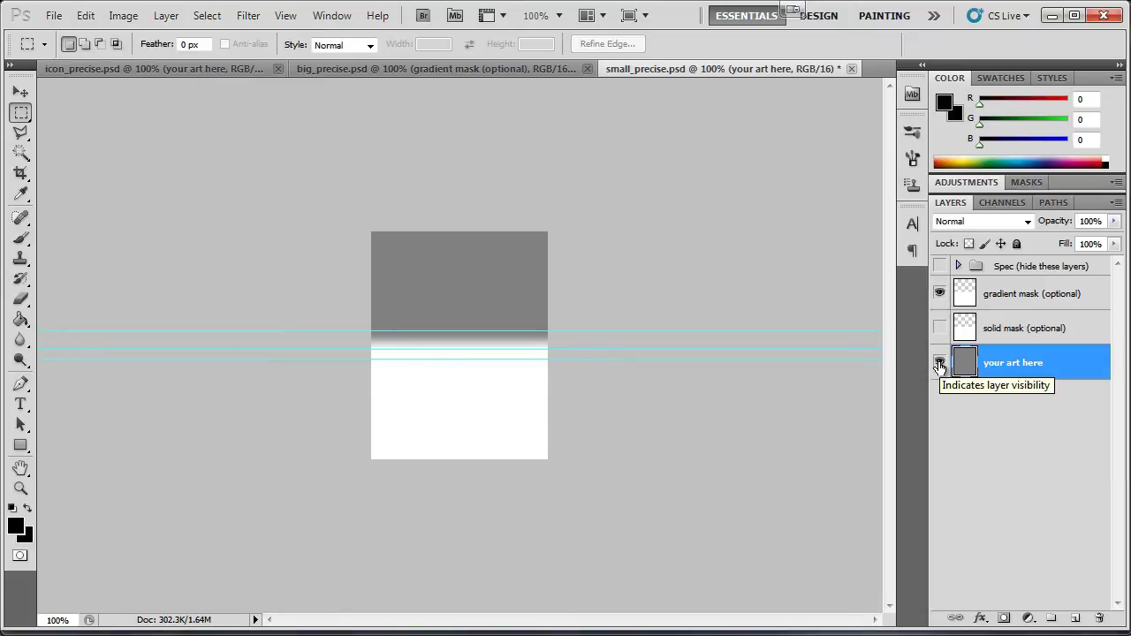
Switch back to Unity and review the package draft's key image and screenshot slots
mouse_move(114, 635)
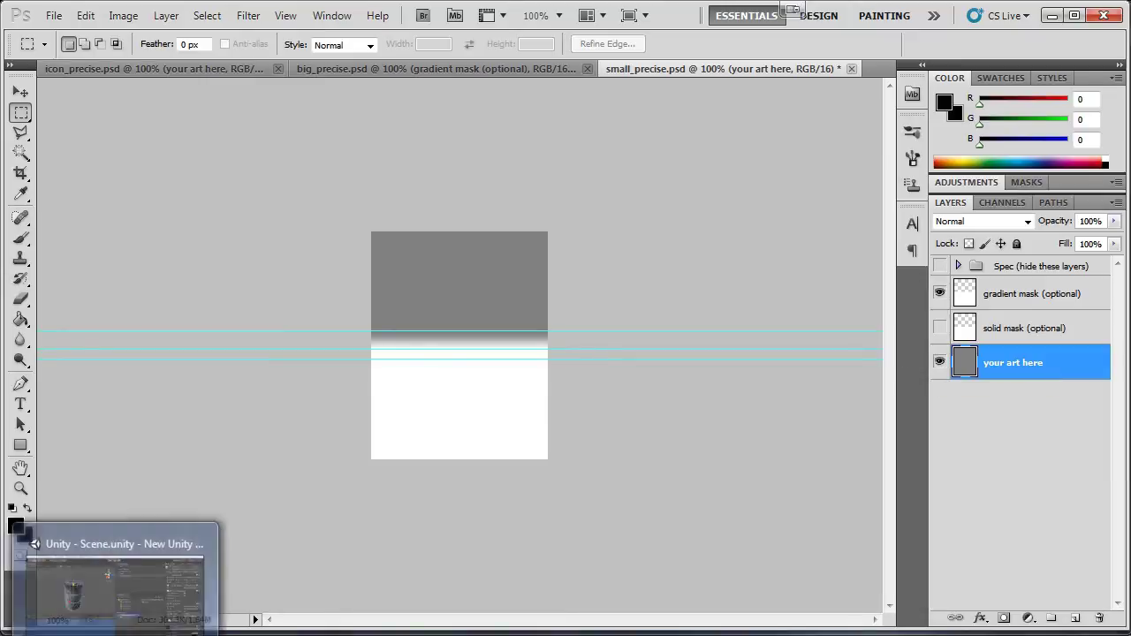
left_click(115, 584)
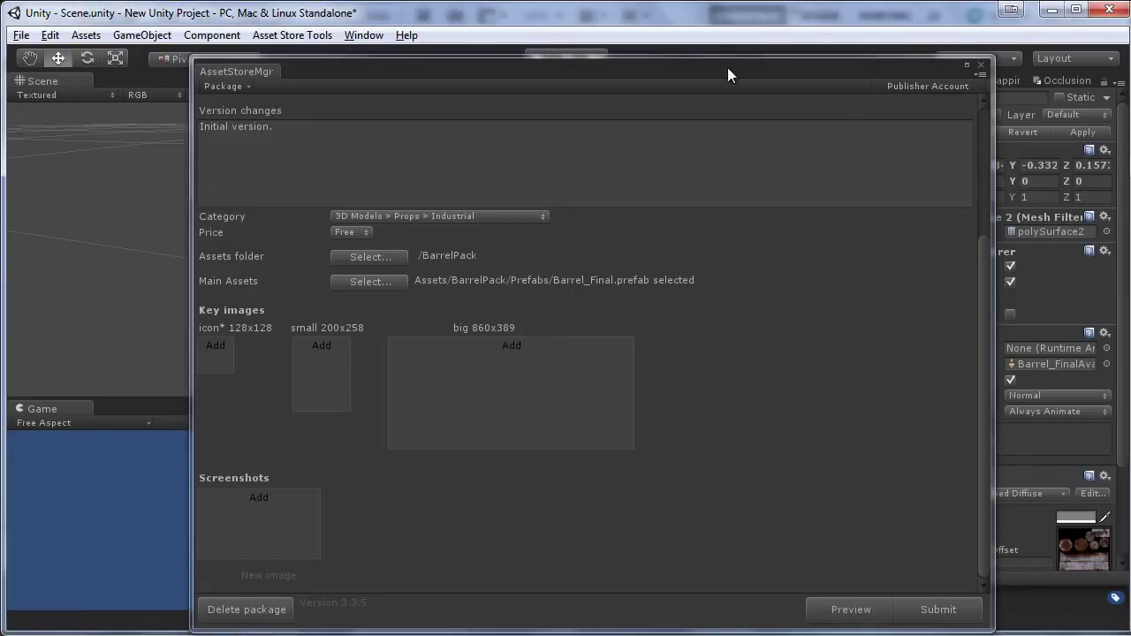
left_click_drag(728, 68, 726, 50)
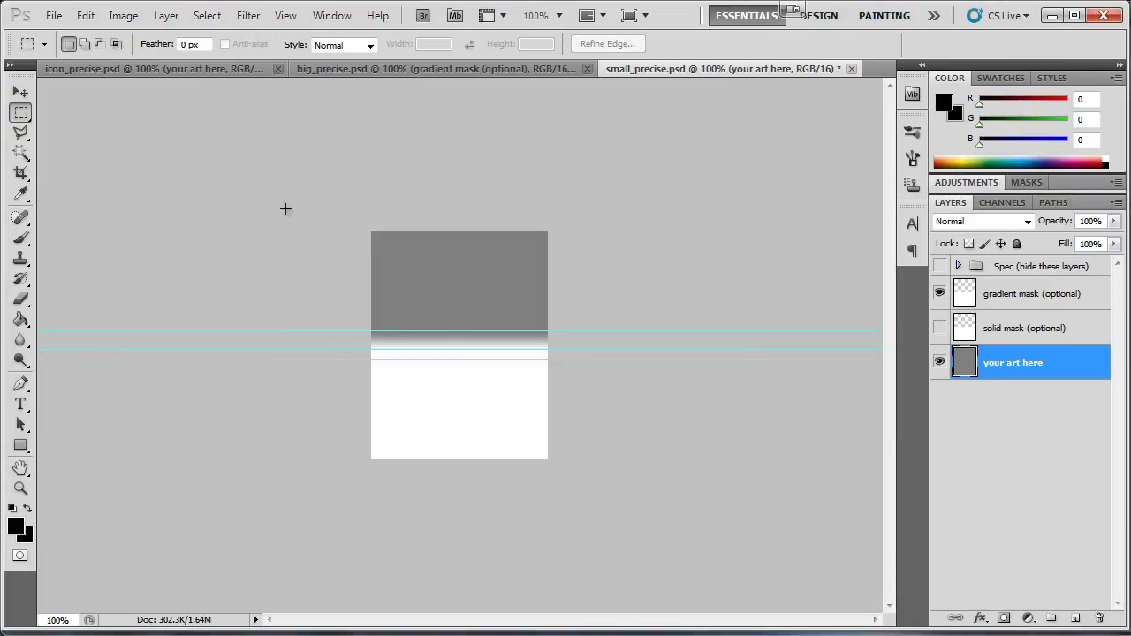
left_click(1051, 15)
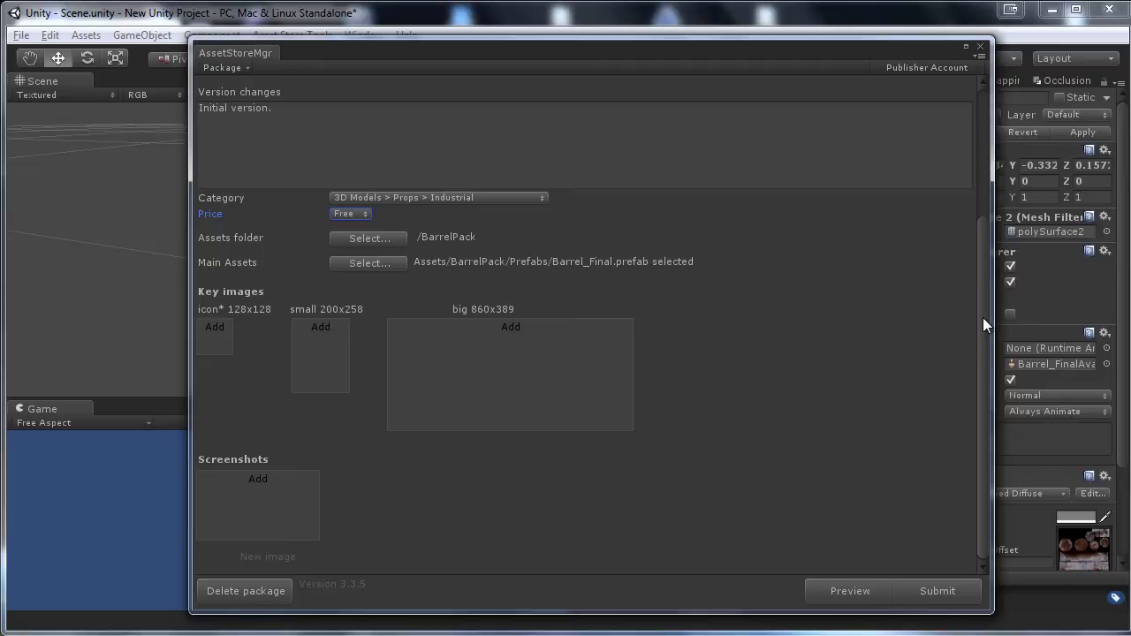
Preview the Barrelpack draft's Asset Store page, check its description and details, and close the preview
left_click(843, 589)
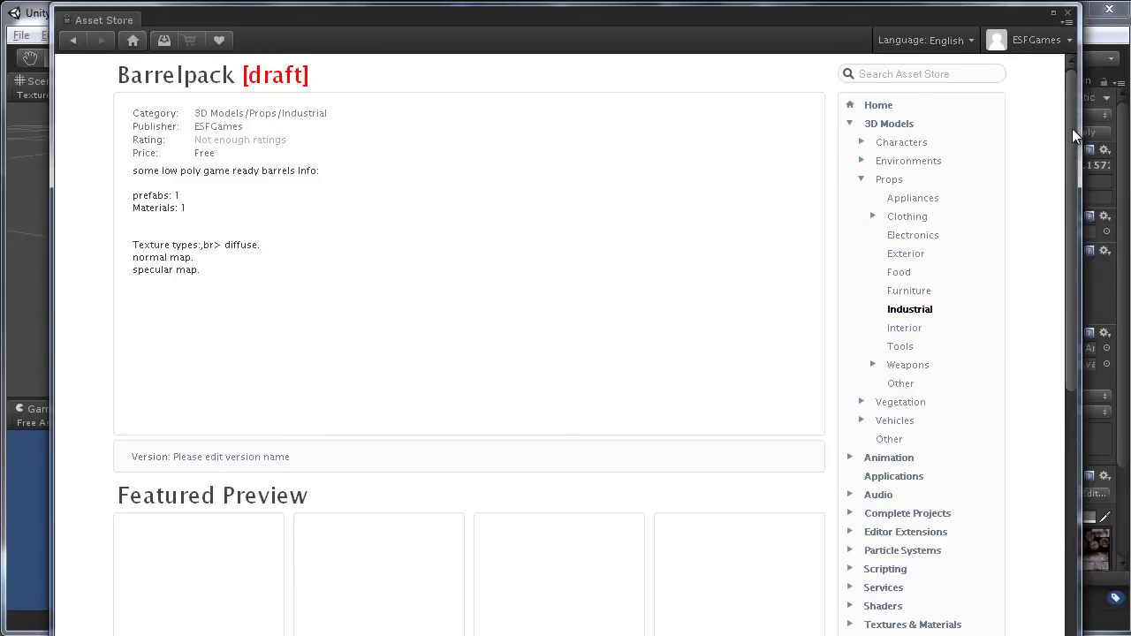
mouse_move(1072, 128)
left_mouse_down()
mouse_move(1065, 250)
mouse_move(1056, 114)
left_mouse_up()
left_click_drag(1073, 183, 1084, 155)
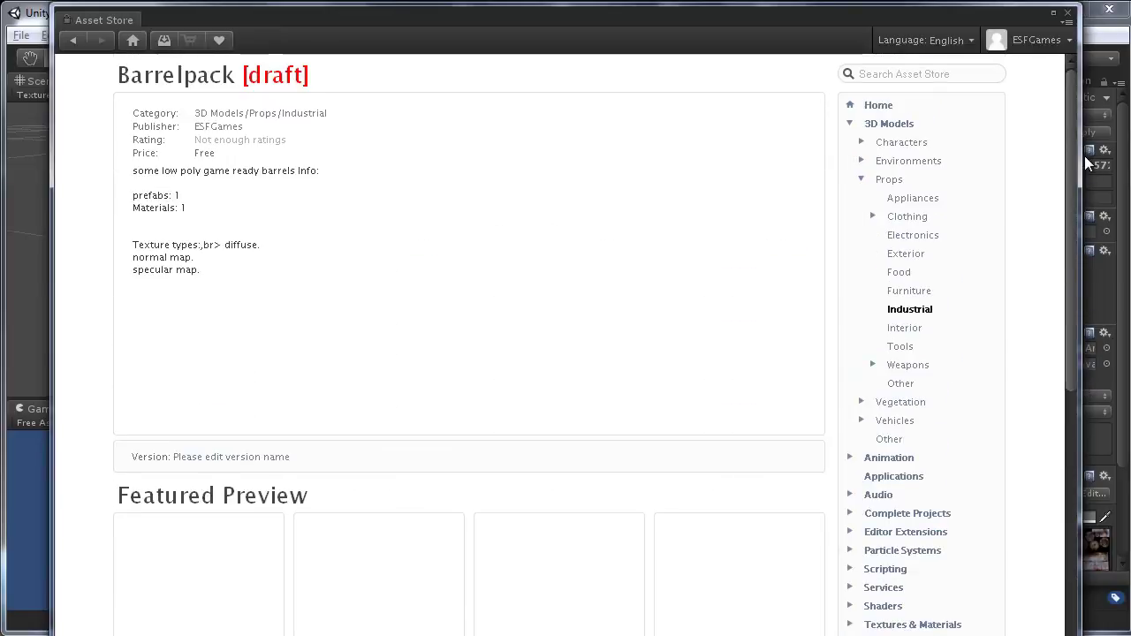
left_click(1068, 15)
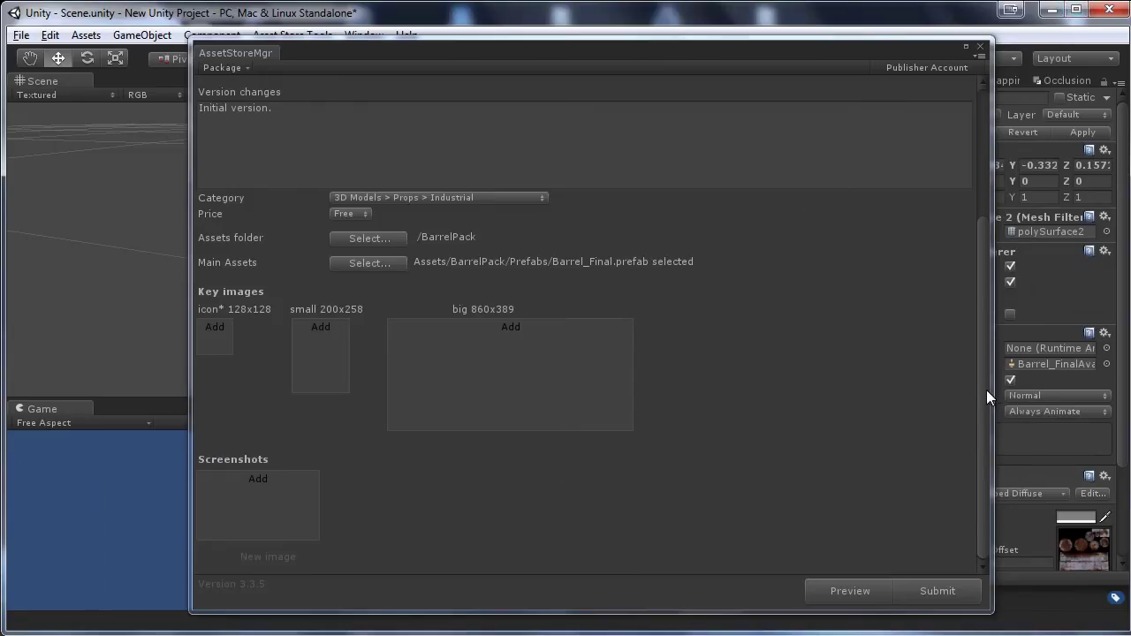
Try to submit the Barrelpack draft, and switch the package manager to the Abounded College Environment draft
left_click(965, 603)
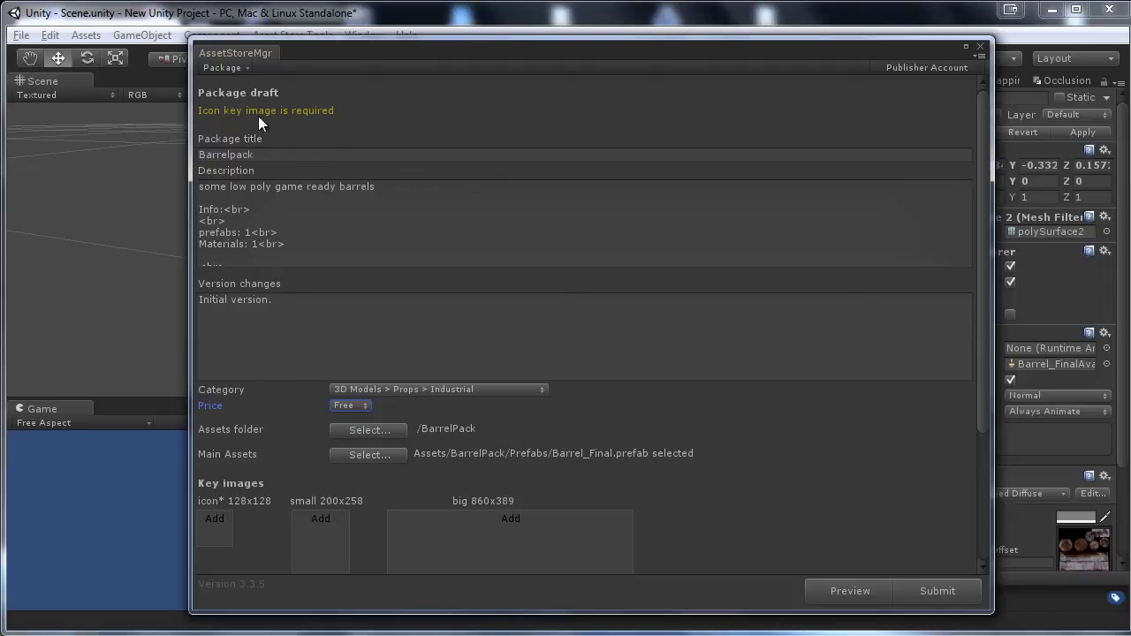
left_click(229, 69)
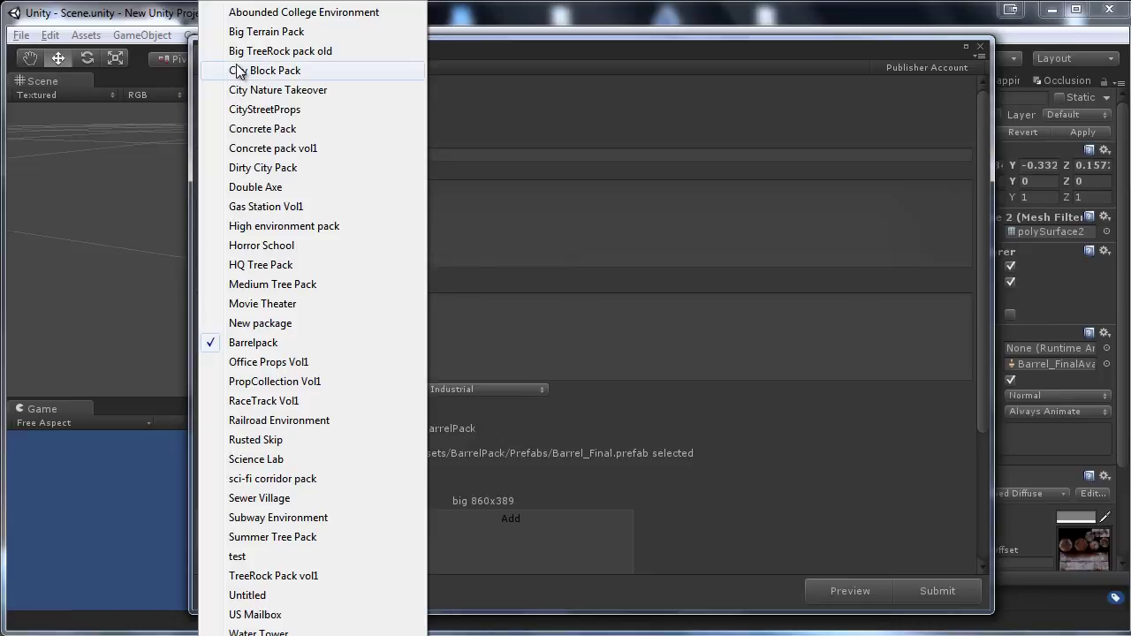
left_click(303, 12)
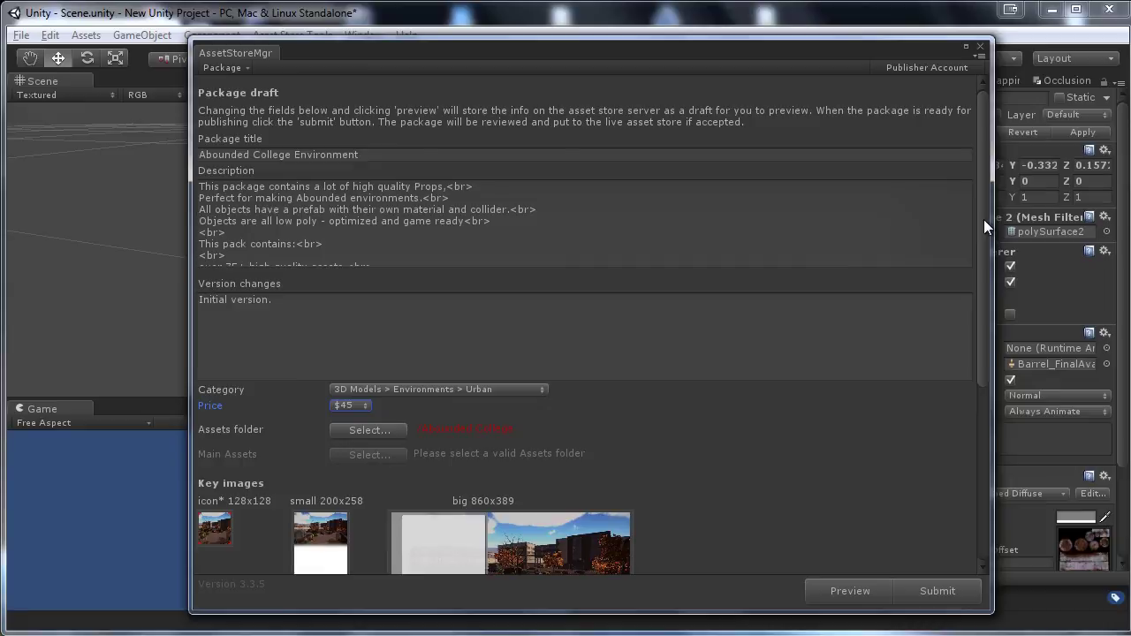
Review the Abounded College Environment draft's title, description, category, price, assets folder, key images and screenshots
left_click_drag(983, 219, 993, 411)
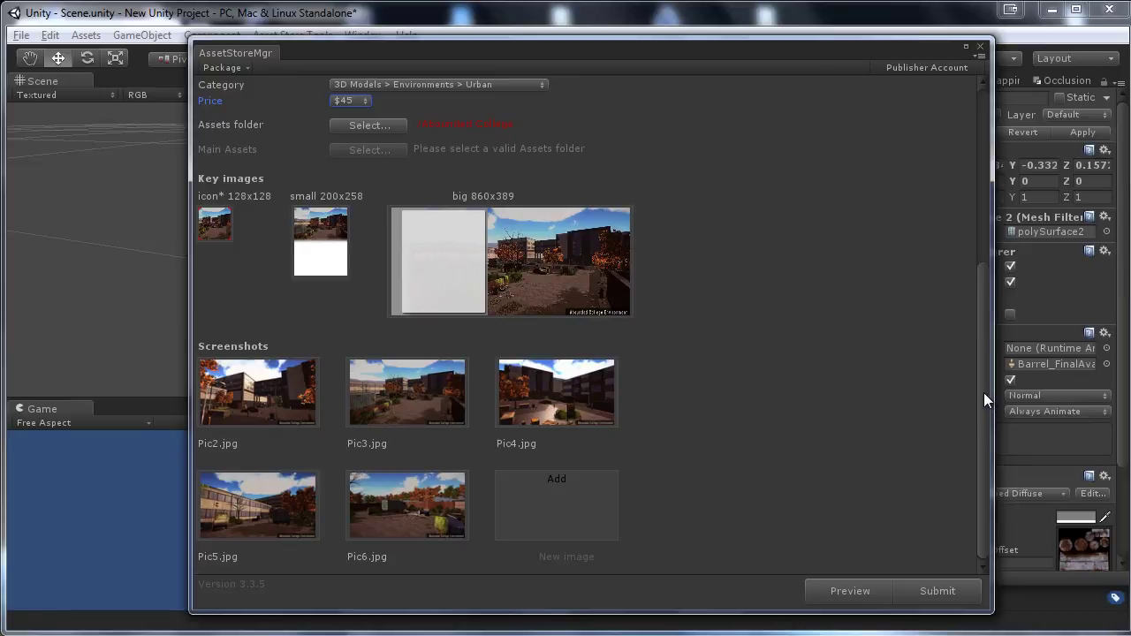
left_click_drag(983, 392, 903, 198)
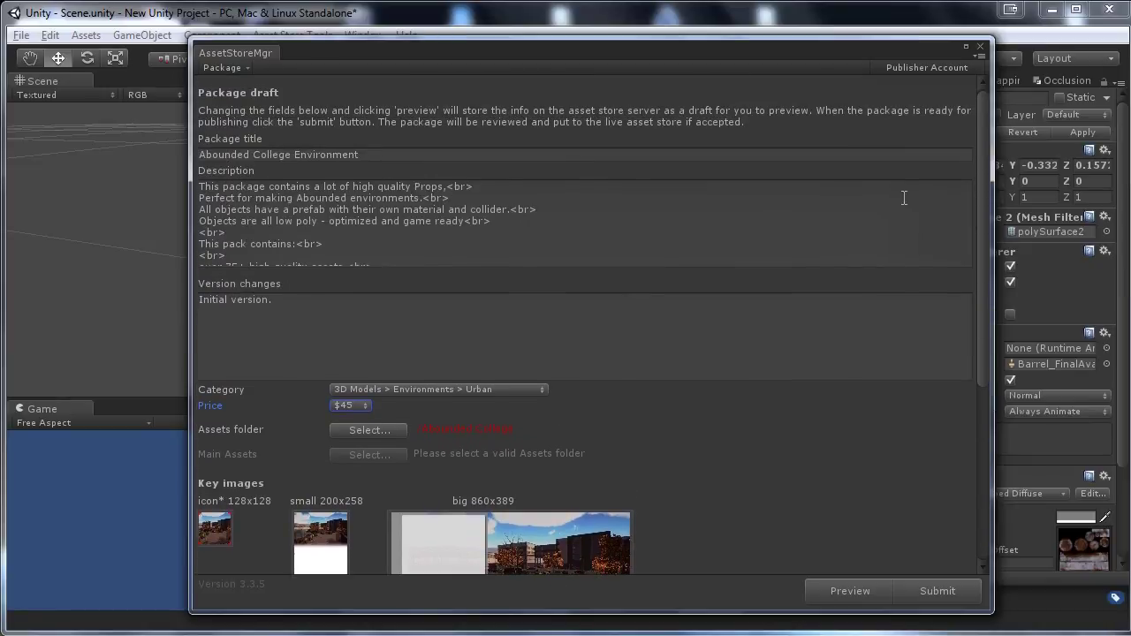
left_click(416, 157)
left_click(822, 223)
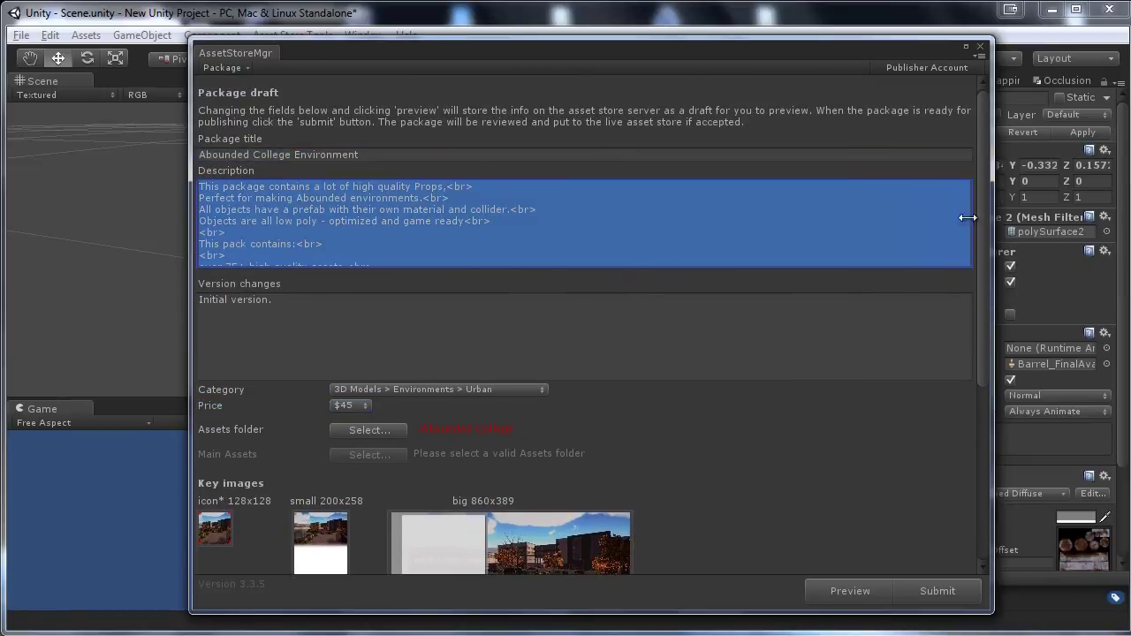
left_click_drag(985, 221, 977, 348)
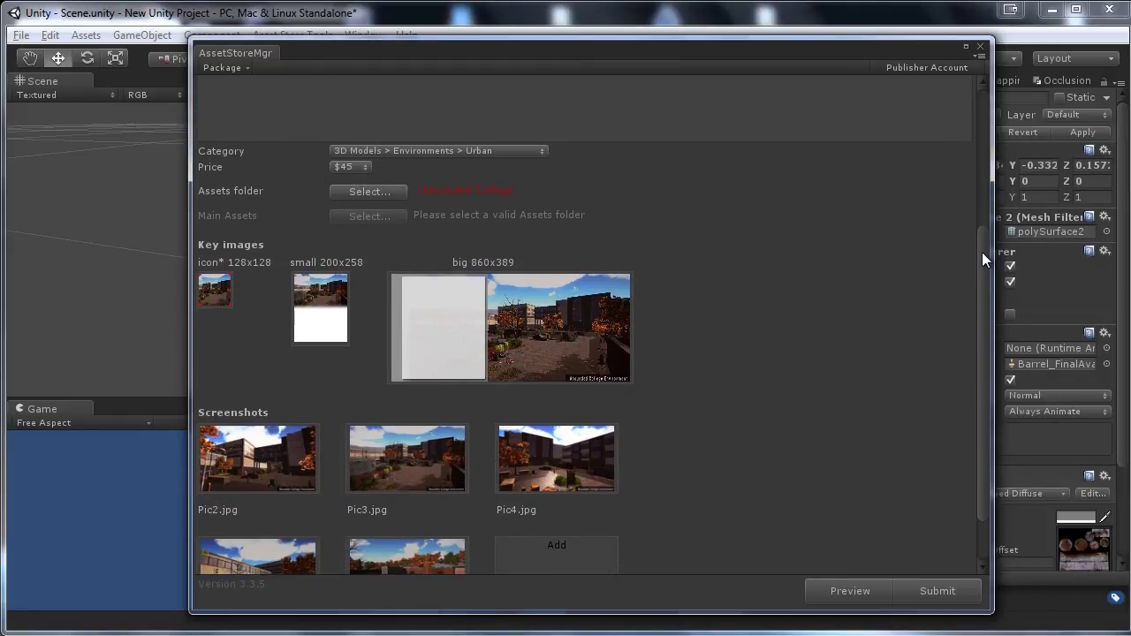
scroll(981, 252, "down", 1)
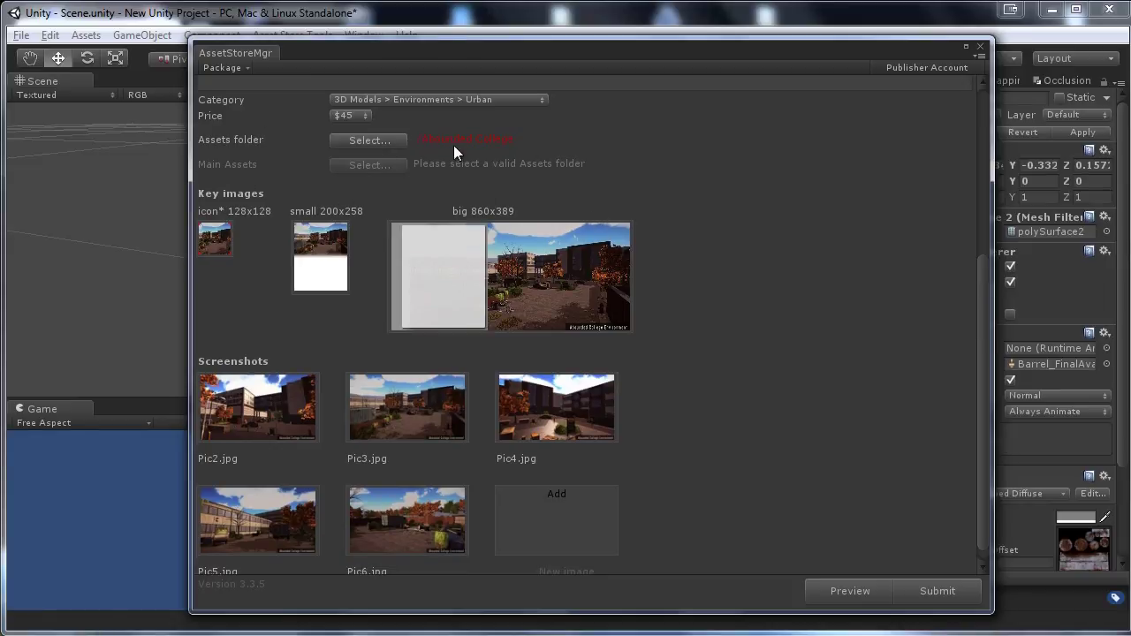
left_click_drag(989, 275, 983, 314)
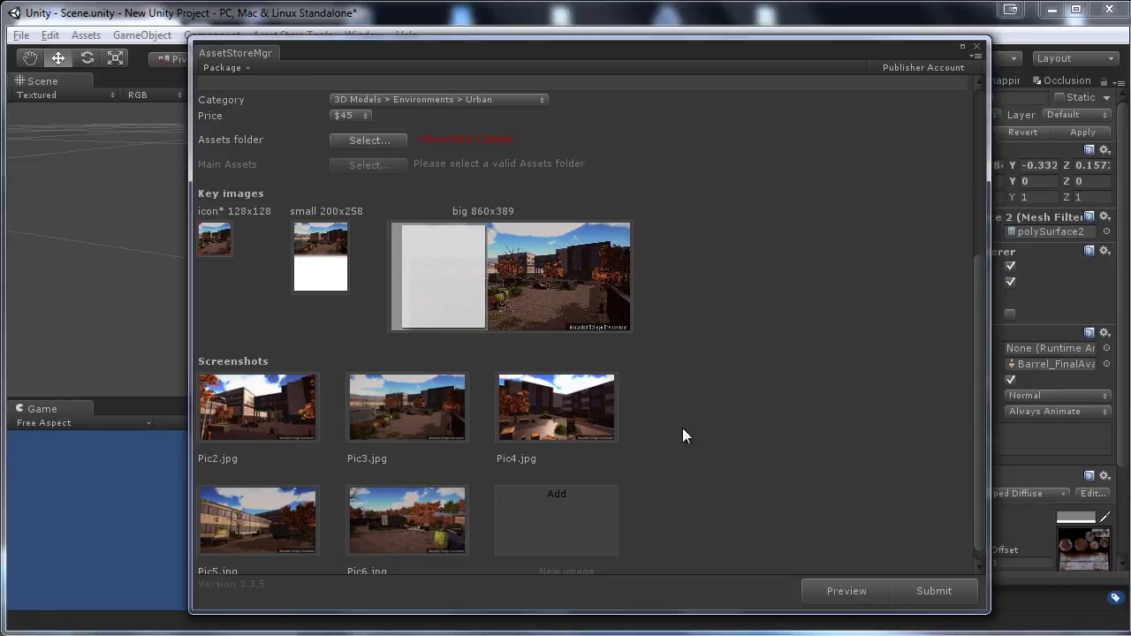
Preview the Abounded College Environment draft's store page and examine its description, screenshots, featured preview and icon preview
left_click(860, 598)
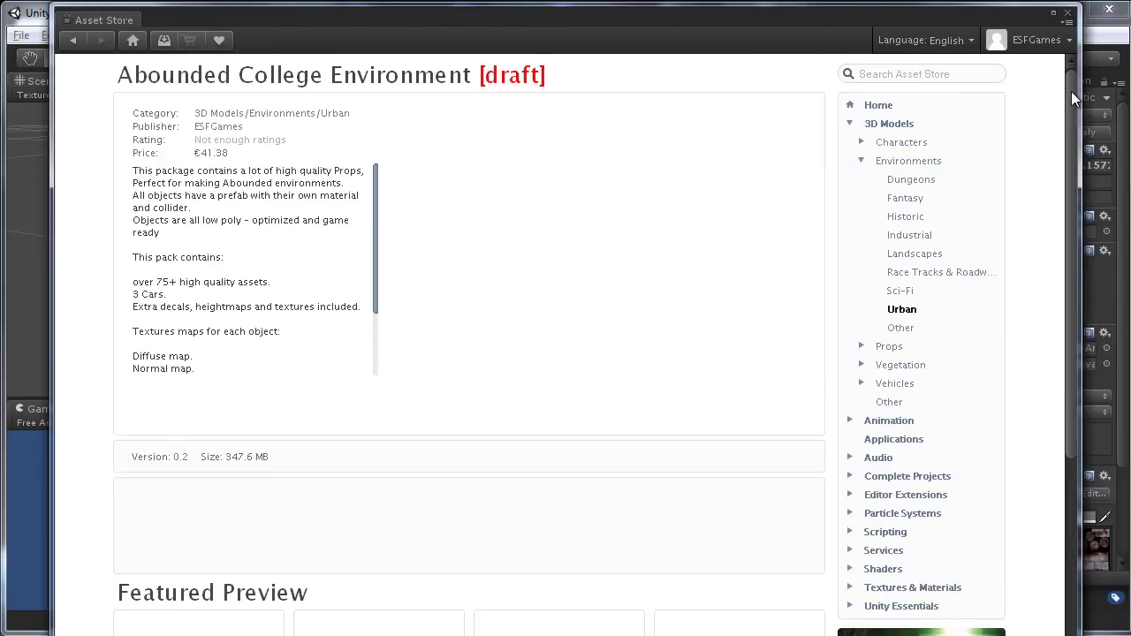
mouse_move(1071, 91)
left_mouse_down()
mouse_move(1074, 116)
mouse_move(1076, 73)
left_mouse_up()
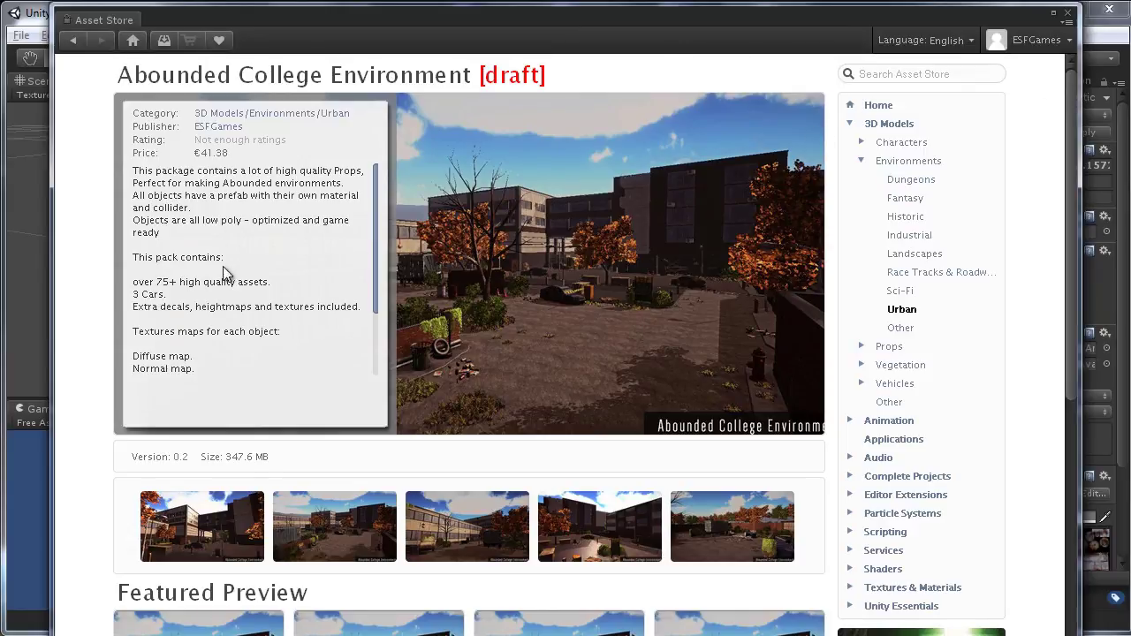
left_click_drag(373, 211, 365, 301)
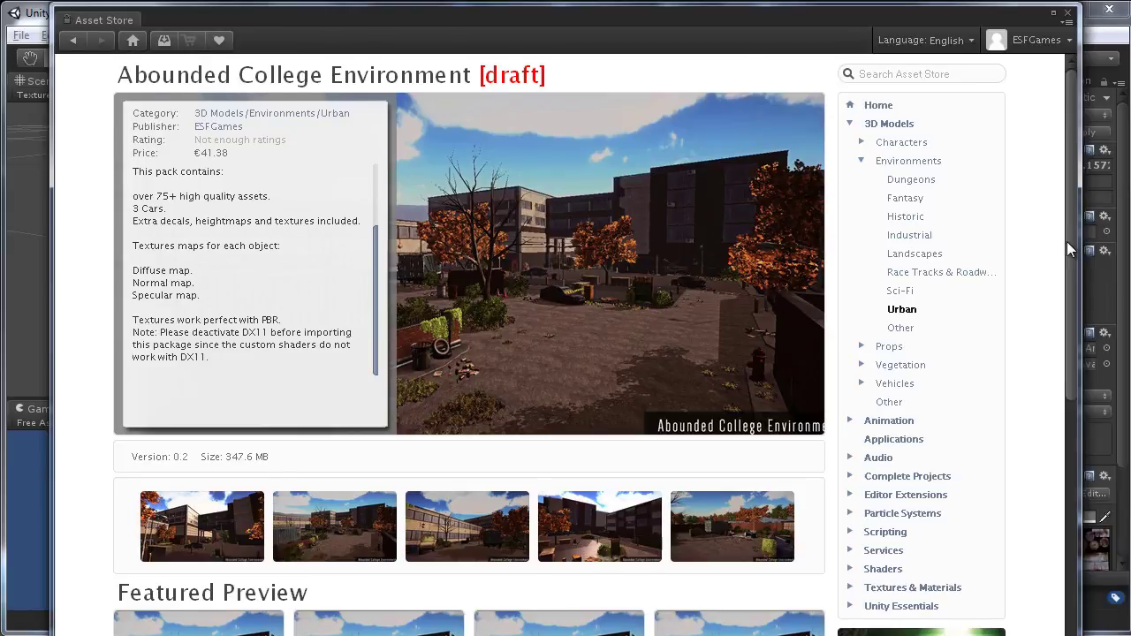
left_click_drag(1066, 239, 1066, 398)
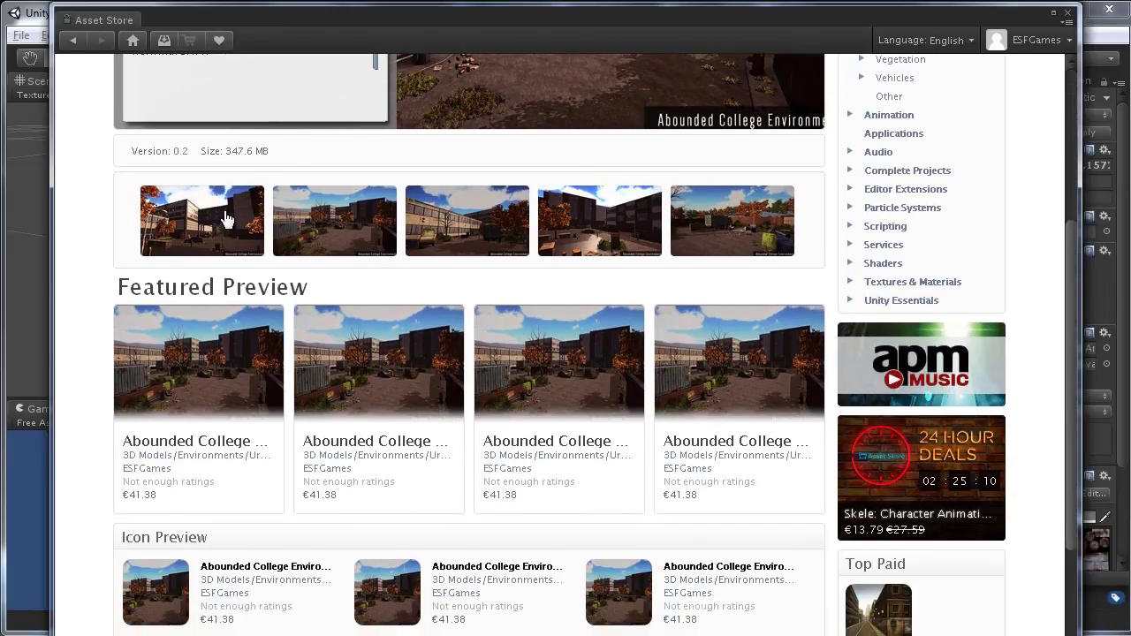